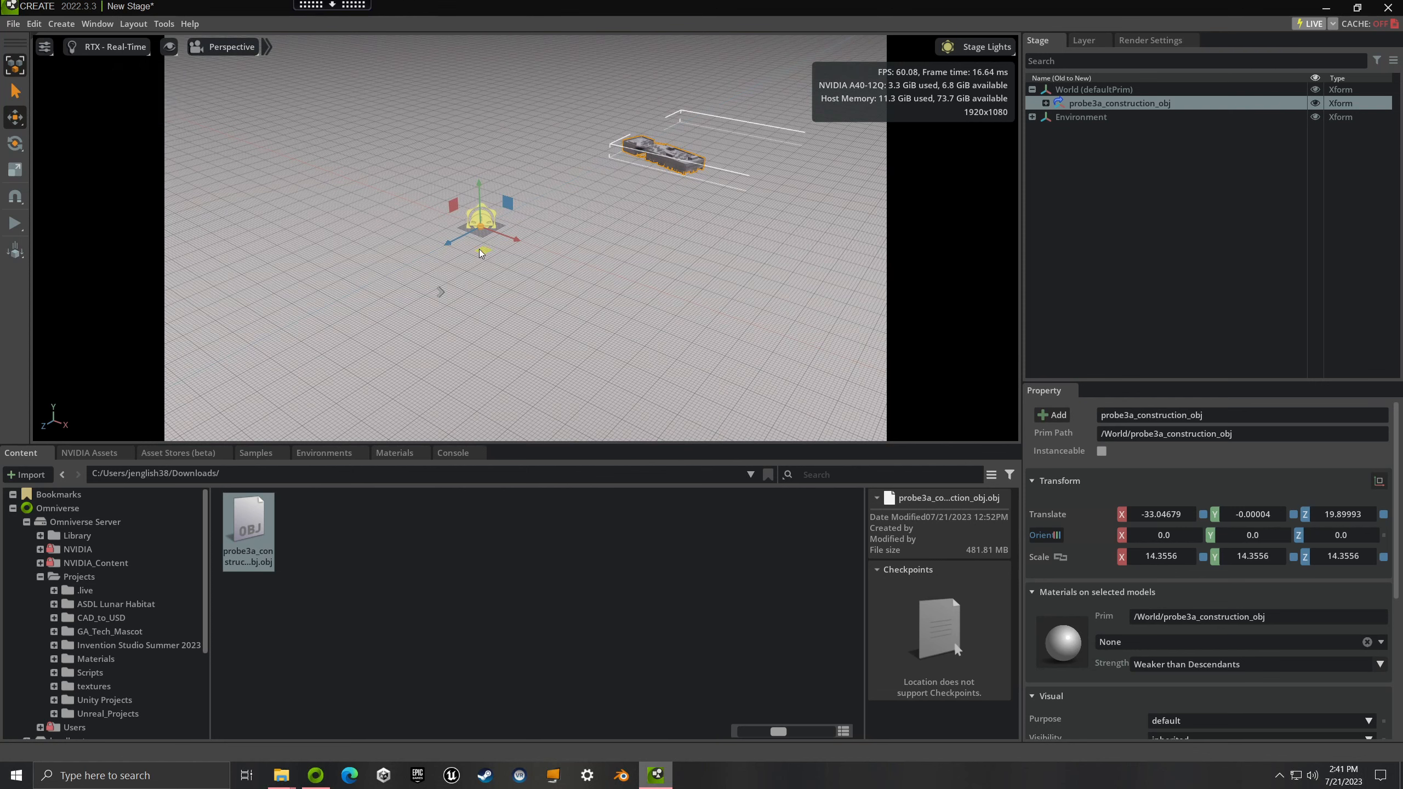
Step: Move the imported building model across the ground so it sits over the stage origin
drag(333, 304, 129, 382)
right_drag(369, 301, 484, 251)
key(w)
scroll(366, 286, up, 10)
scroll(399, 289, down, 3)
scroll(447, 233, down, 3)
scroll(447, 233, down, 4)
scroll(438, 221, down, 4)
scroll(758, 227, up, 7)
Step: Scale the ground mesh uniformly to about 12.48 so it extends well beyond the building, and clear the selection
click(398, 236)
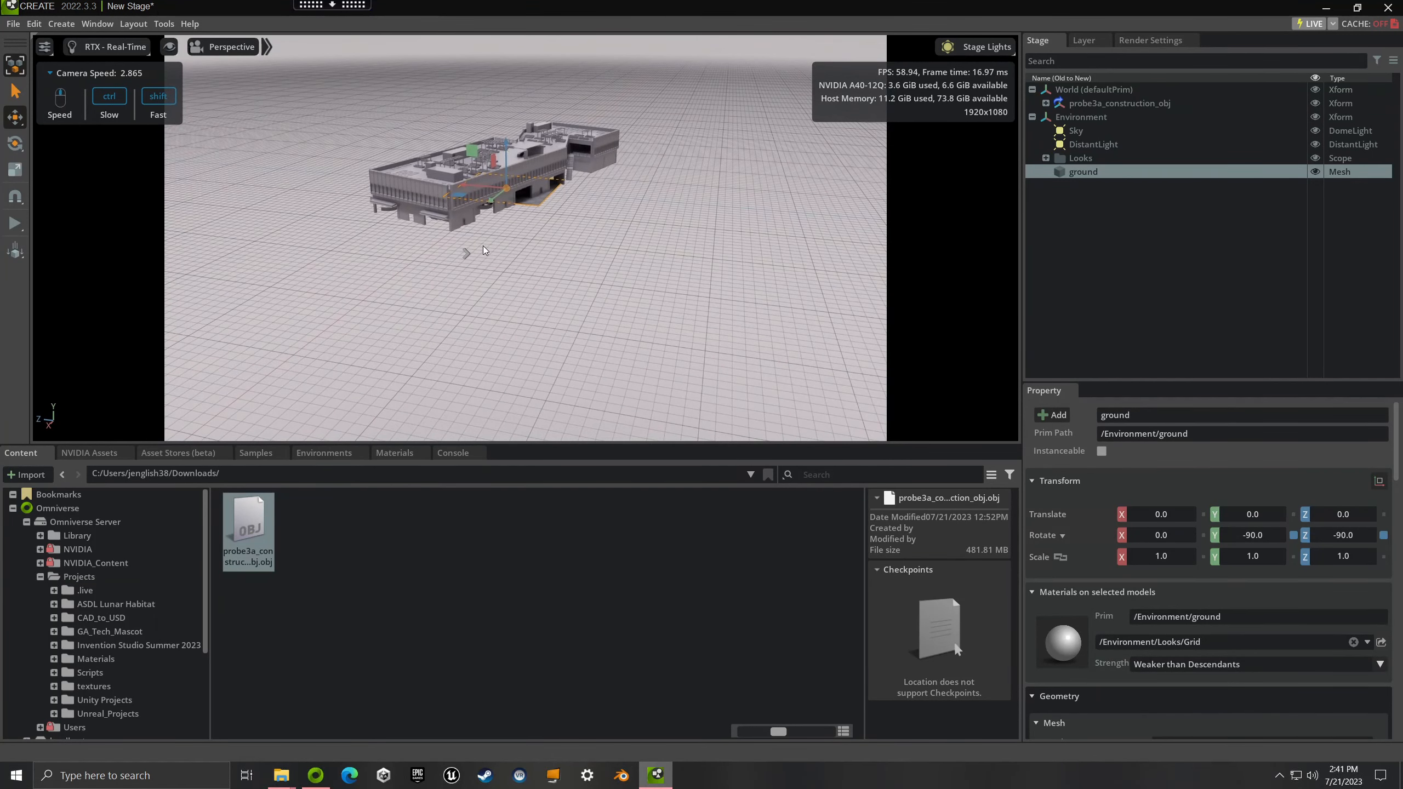
key(r)
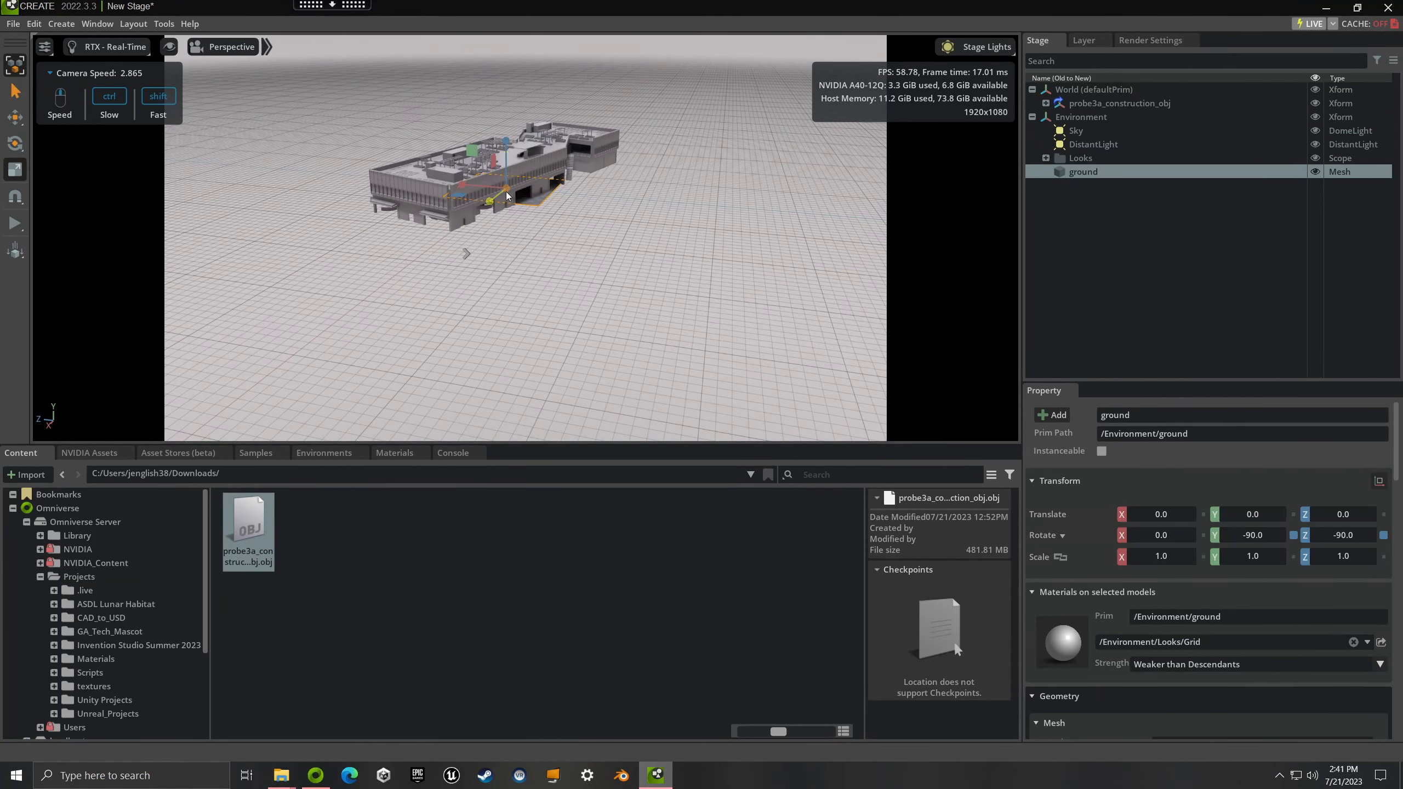
drag(506, 191, 697, 90)
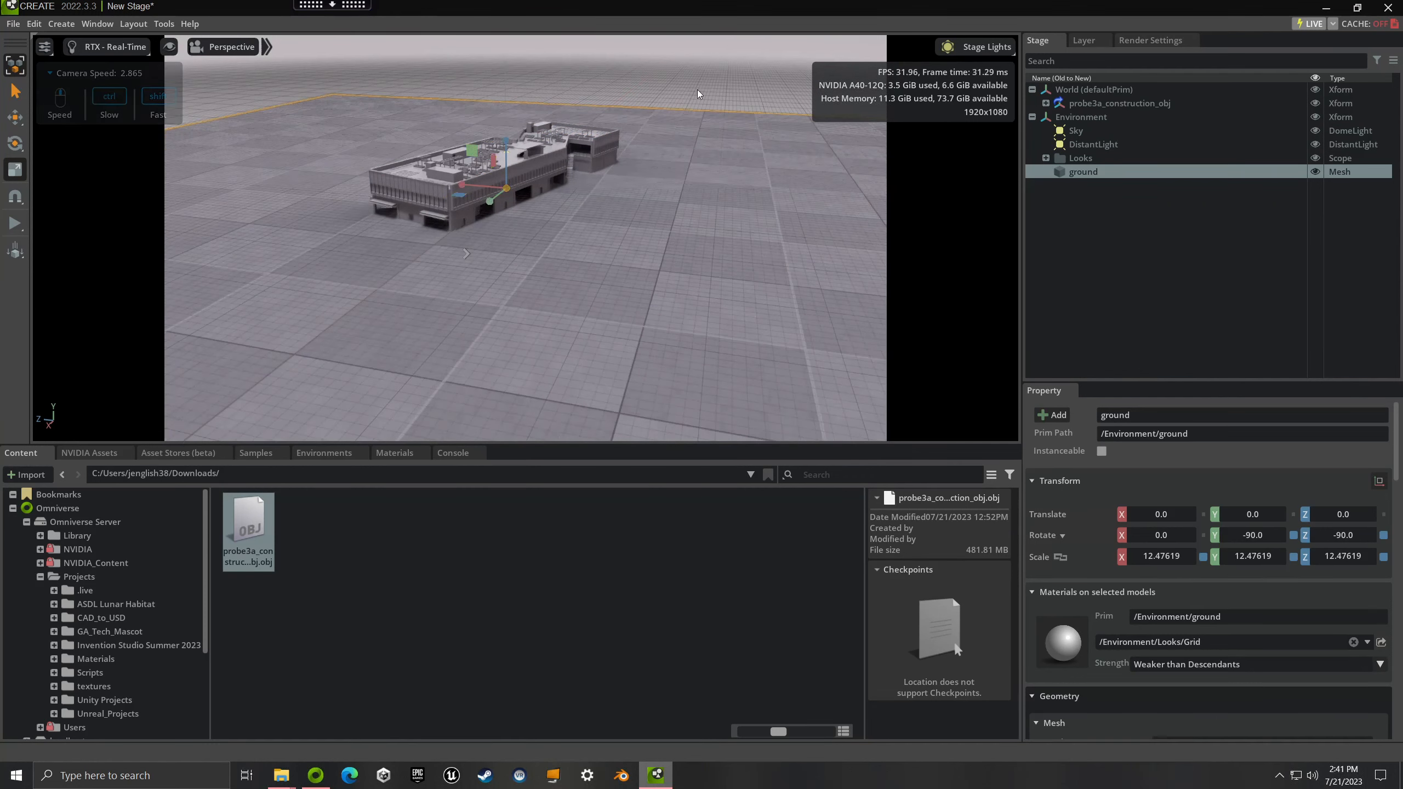
click(697, 90)
right_drag(562, 171, 592, 145)
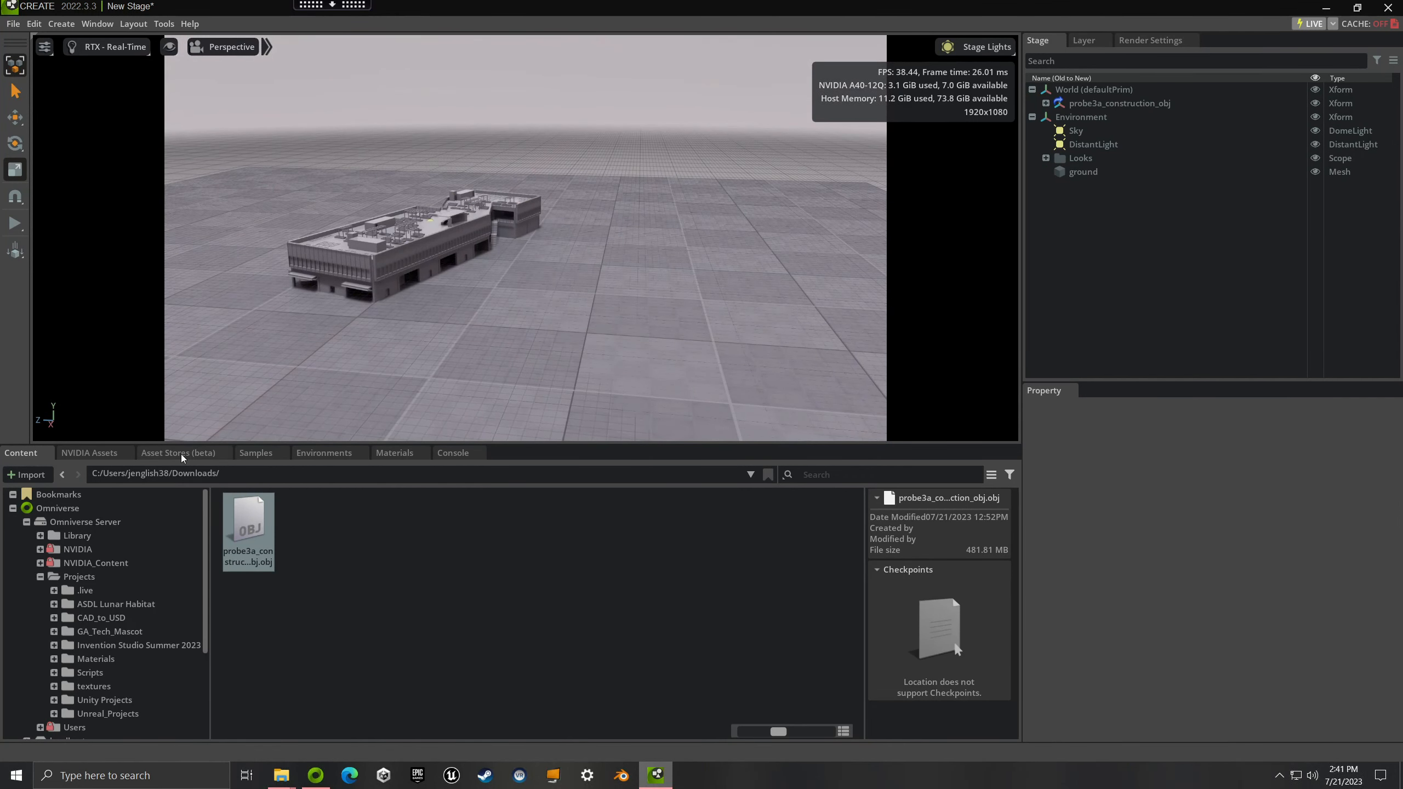
Step: Look through the NVIDIA asset library's vegetation and furniture models for objects that could populate the scene
click(107, 454)
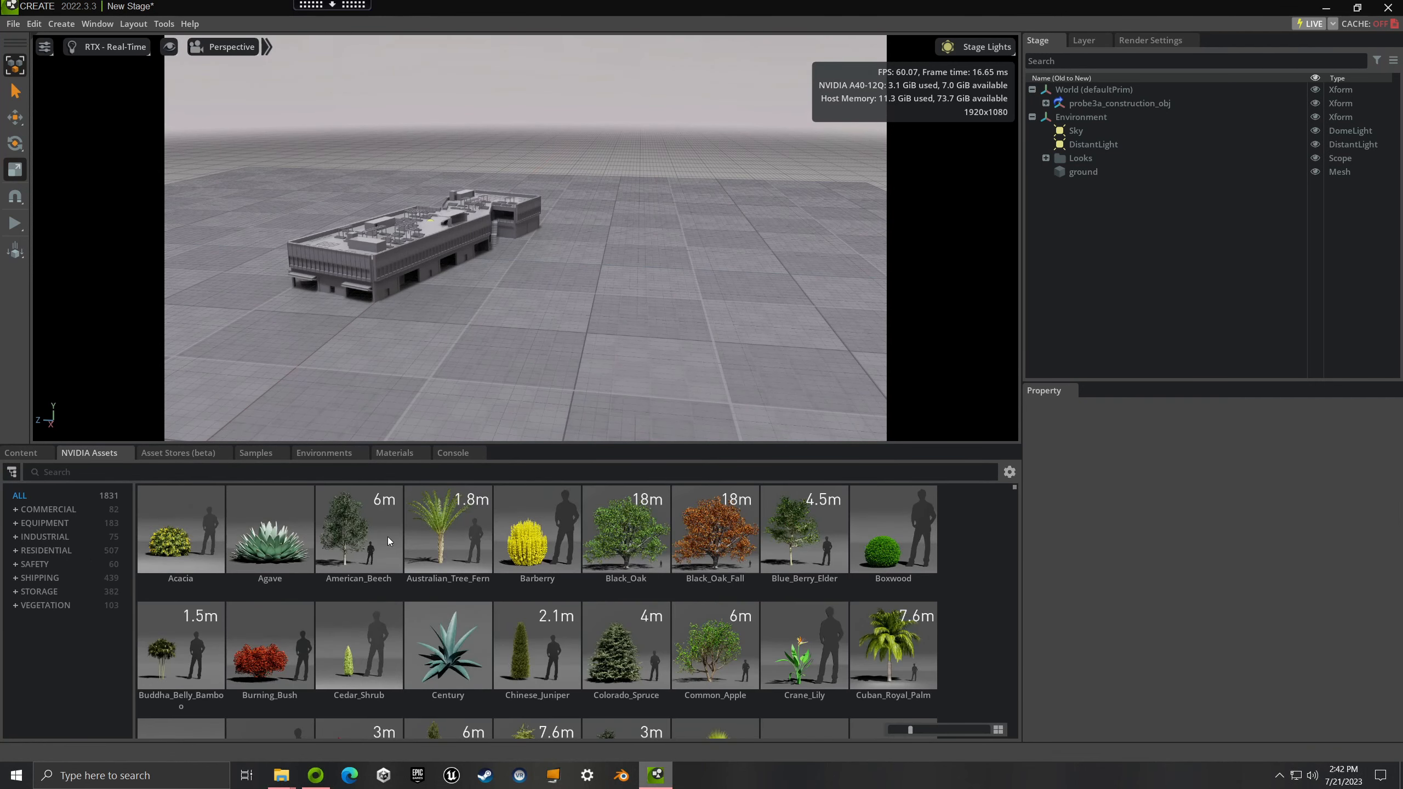
scroll(388, 537, down, 2)
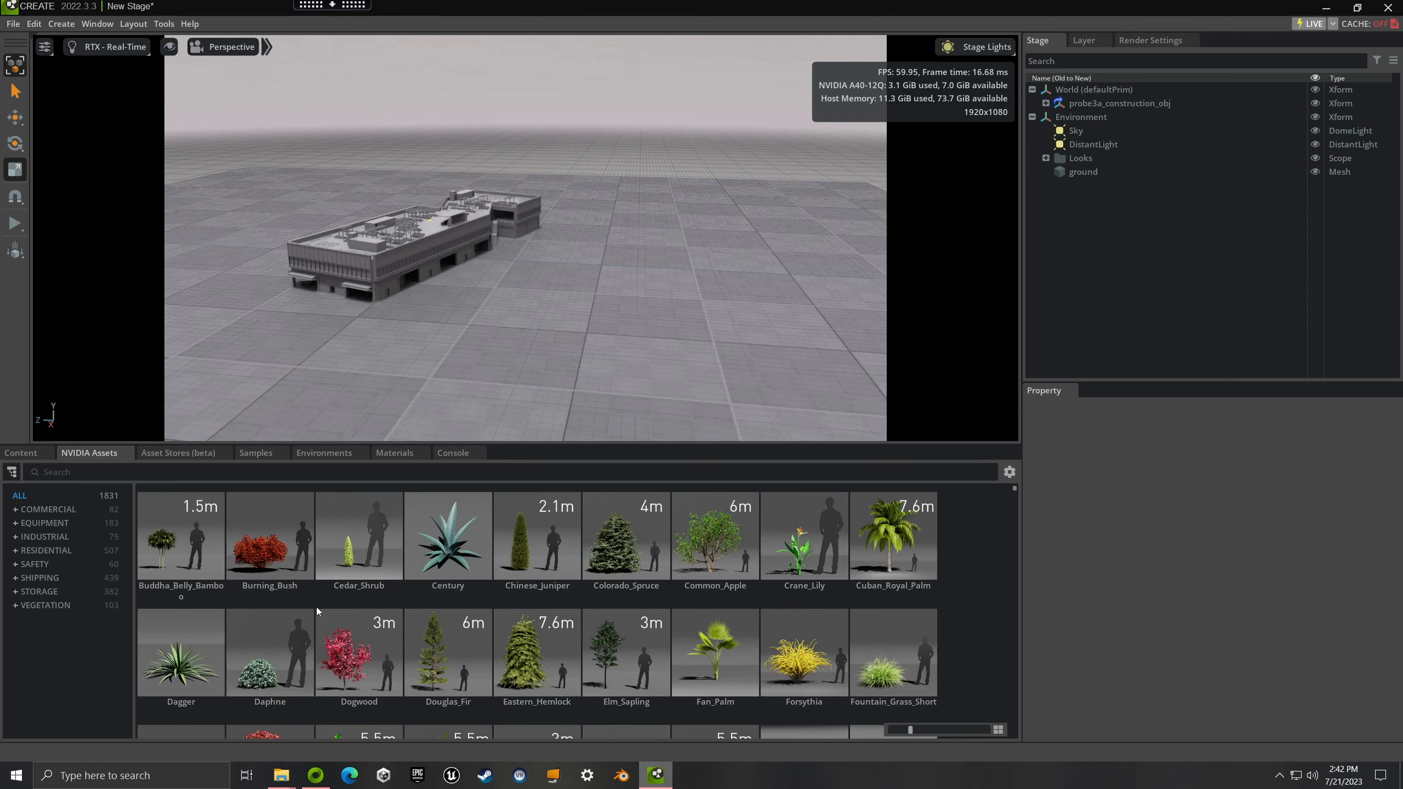
mouse_move(434, 297)
right_down()
mouse_move(389, 292)
mouse_move(440, 300)
mouse_move(447, 317)
right_up()
key(w)
key(d)
scroll(495, 638, down, 3)
scroll(495, 641, down, 10)
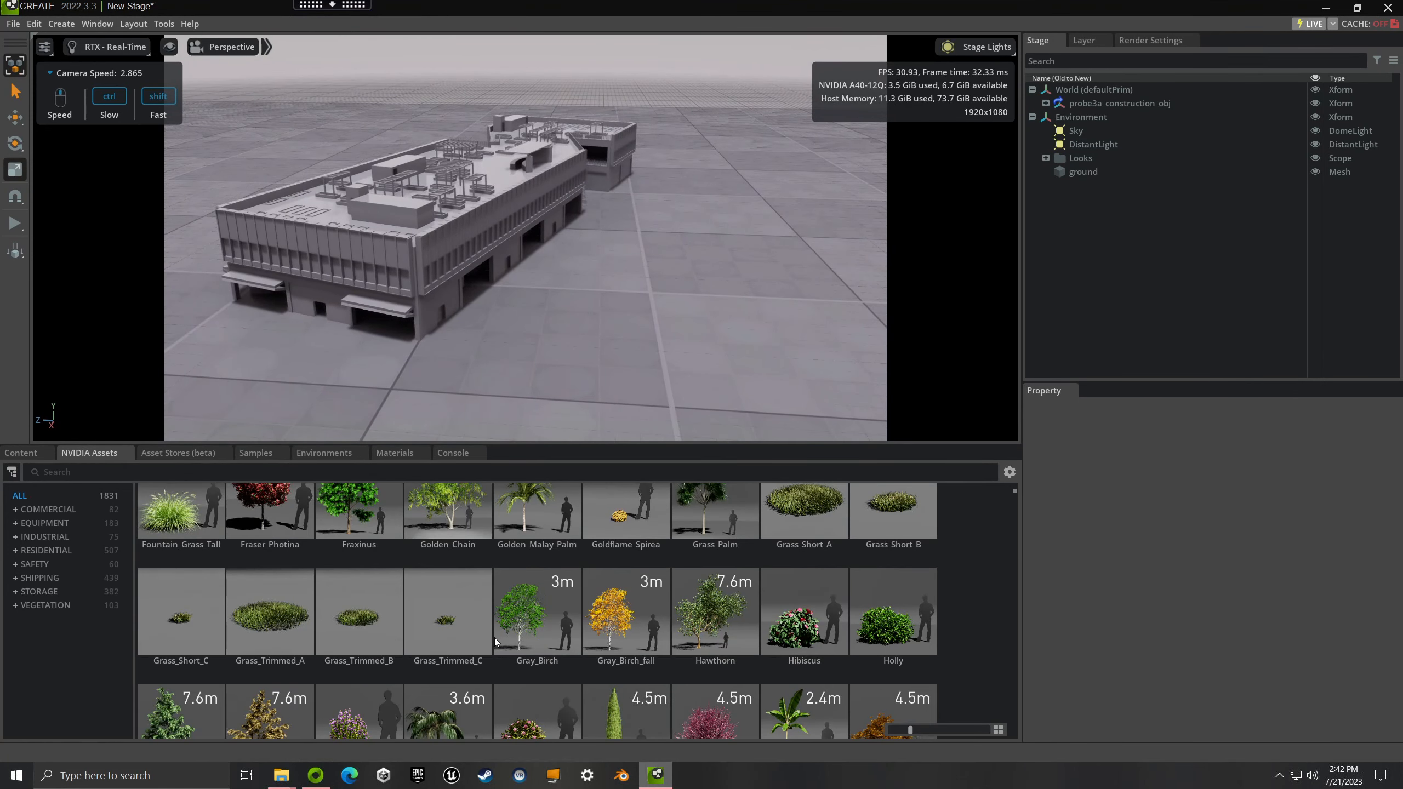
scroll(494, 638, down, 15)
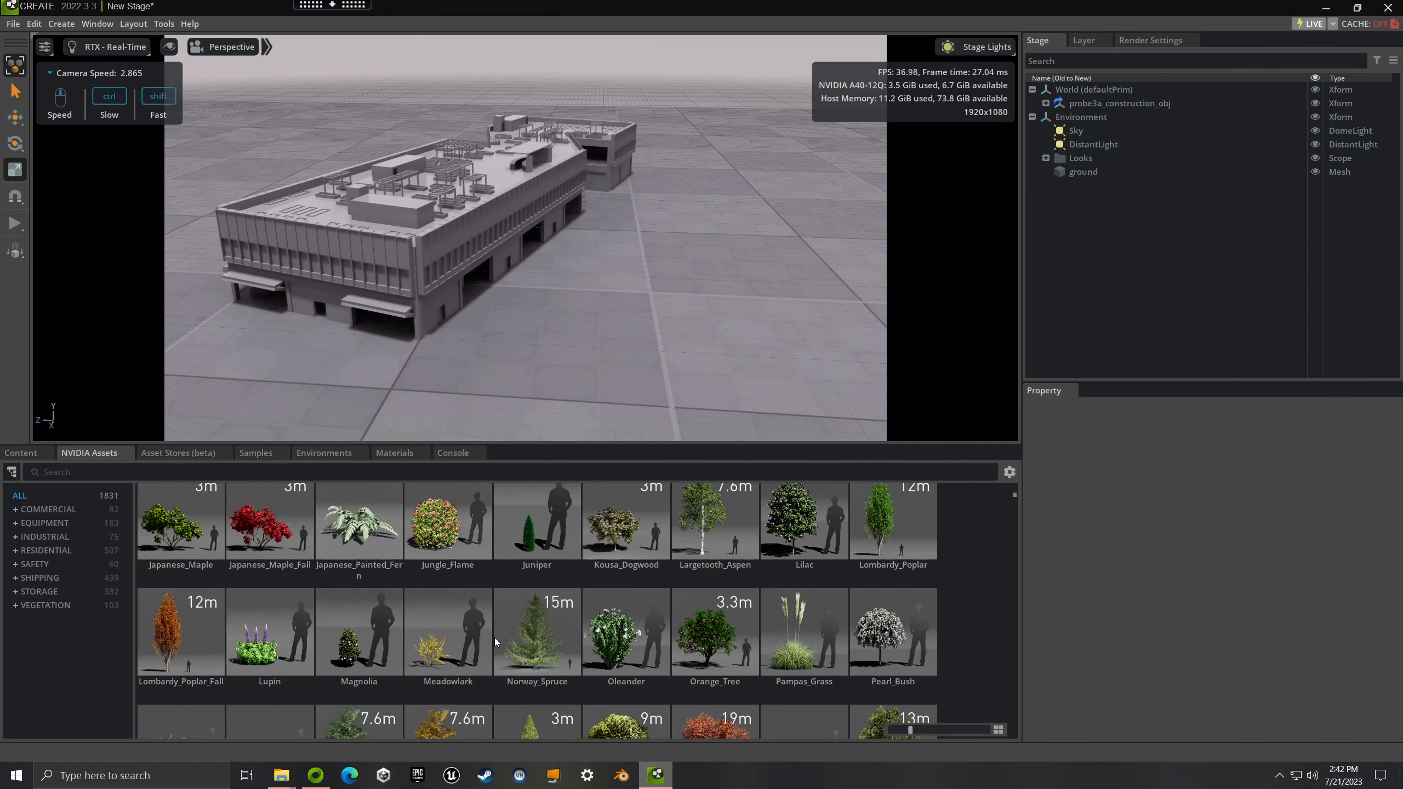
scroll(494, 638, down, 5)
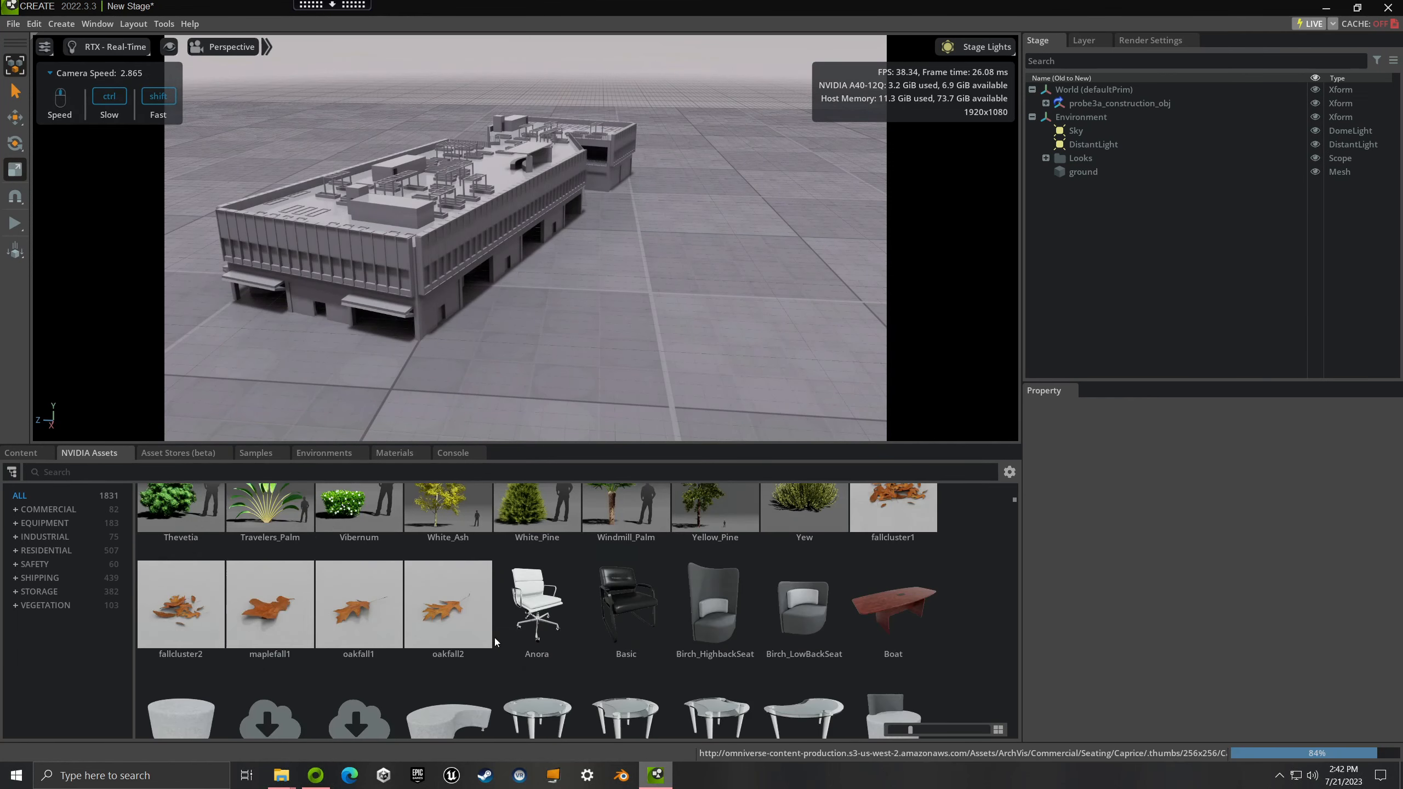
scroll(425, 629, down, 3)
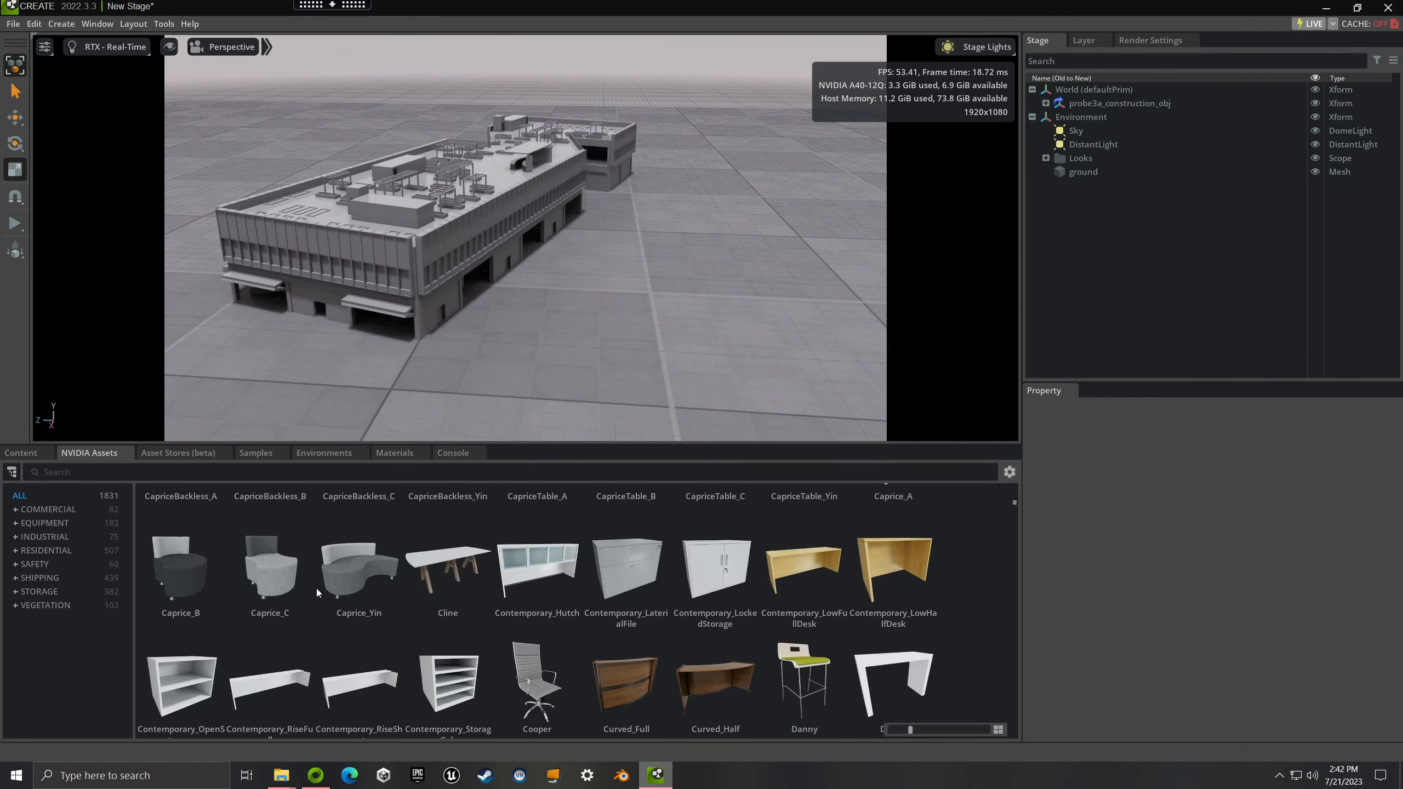
Step: Apply the Bamboo material from the materials library to the building mesh and inspect the facade
click(393, 453)
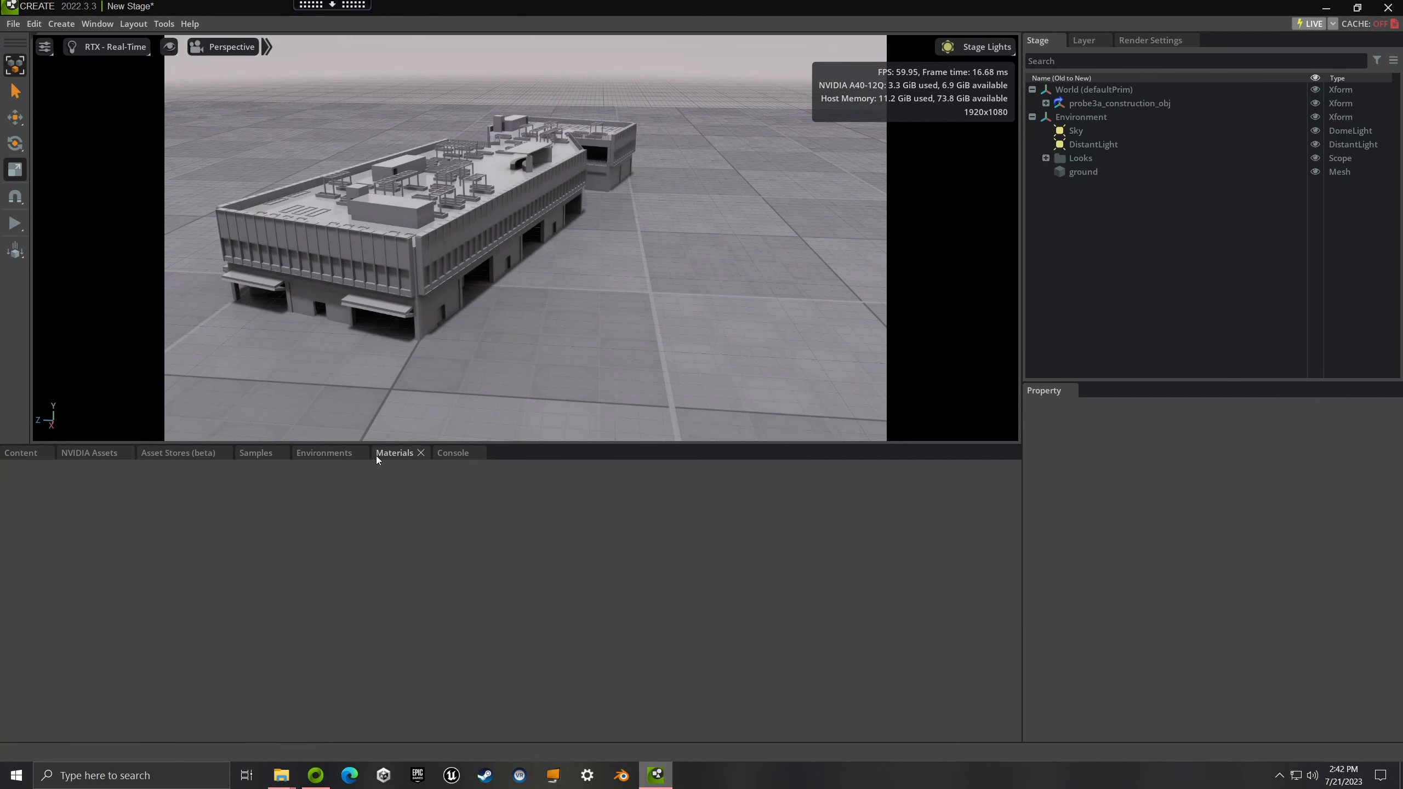
scroll(531, 356, up, 3)
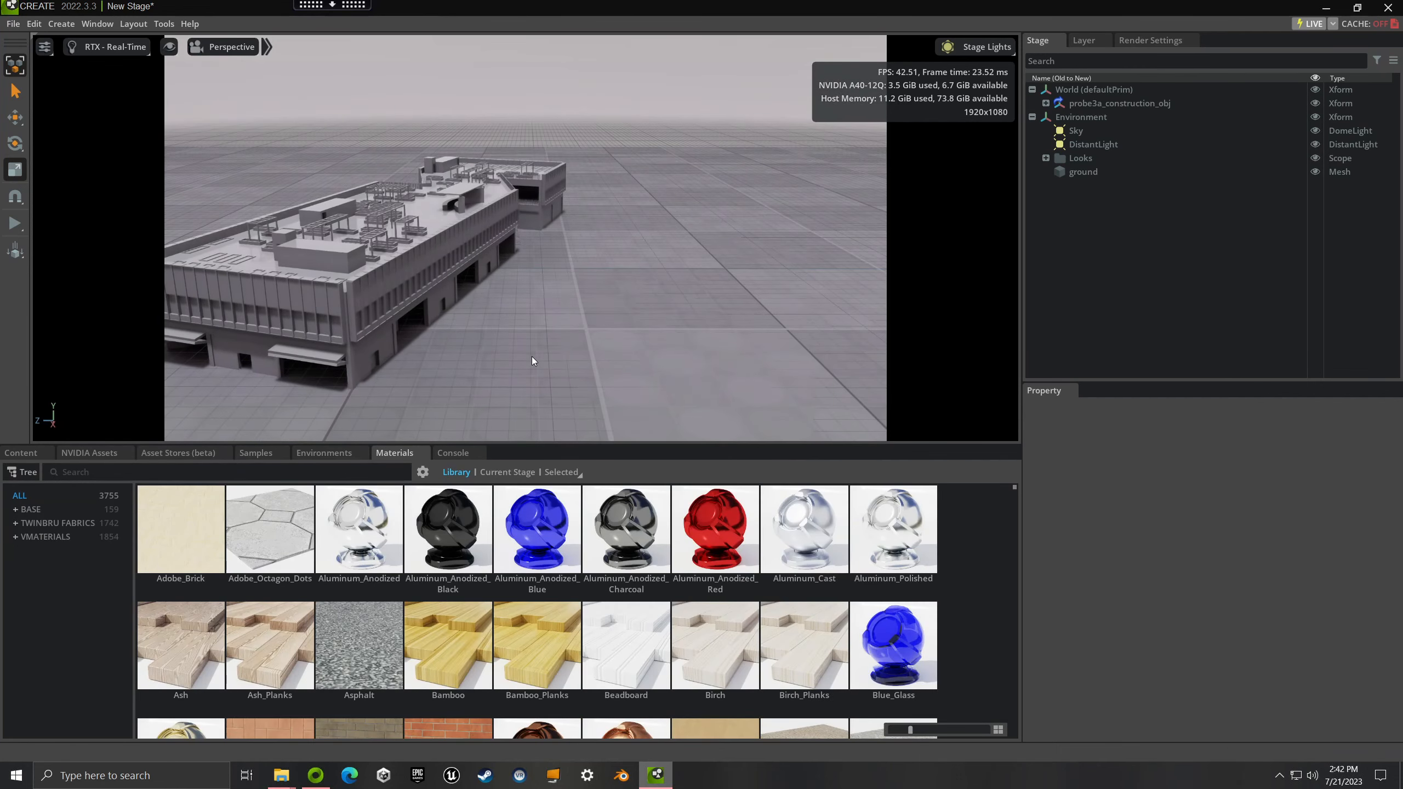
key(w)
mouse_move(531, 356)
right_down()
mouse_move(567, 370)
mouse_move(603, 328)
mouse_move(559, 322)
mouse_move(582, 310)
mouse_move(532, 384)
right_up()
key(a)
key(q)
key(d)
key(w)
drag(440, 655, 491, 228)
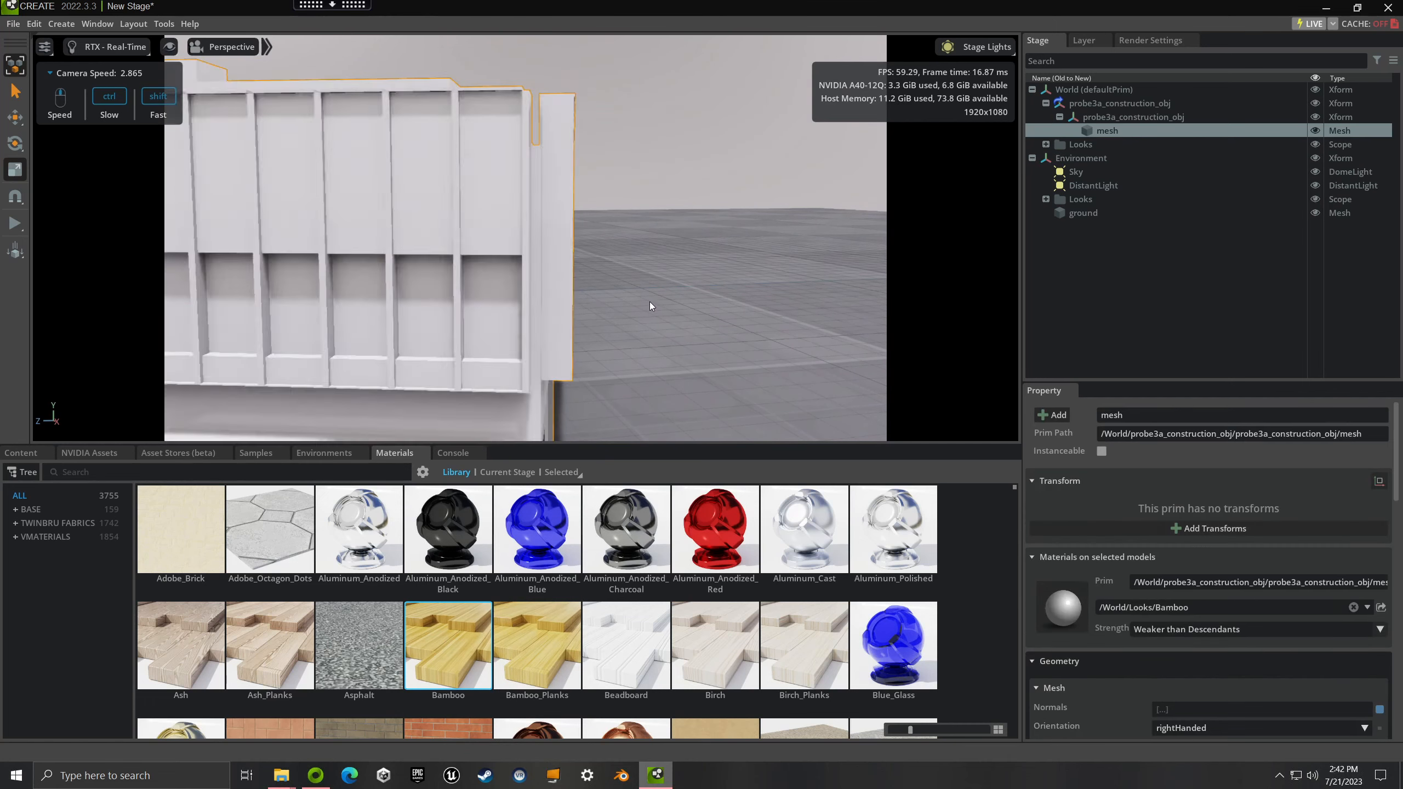
key(d)
right_drag(648, 309, 585, 299)
key(a)
key(s)
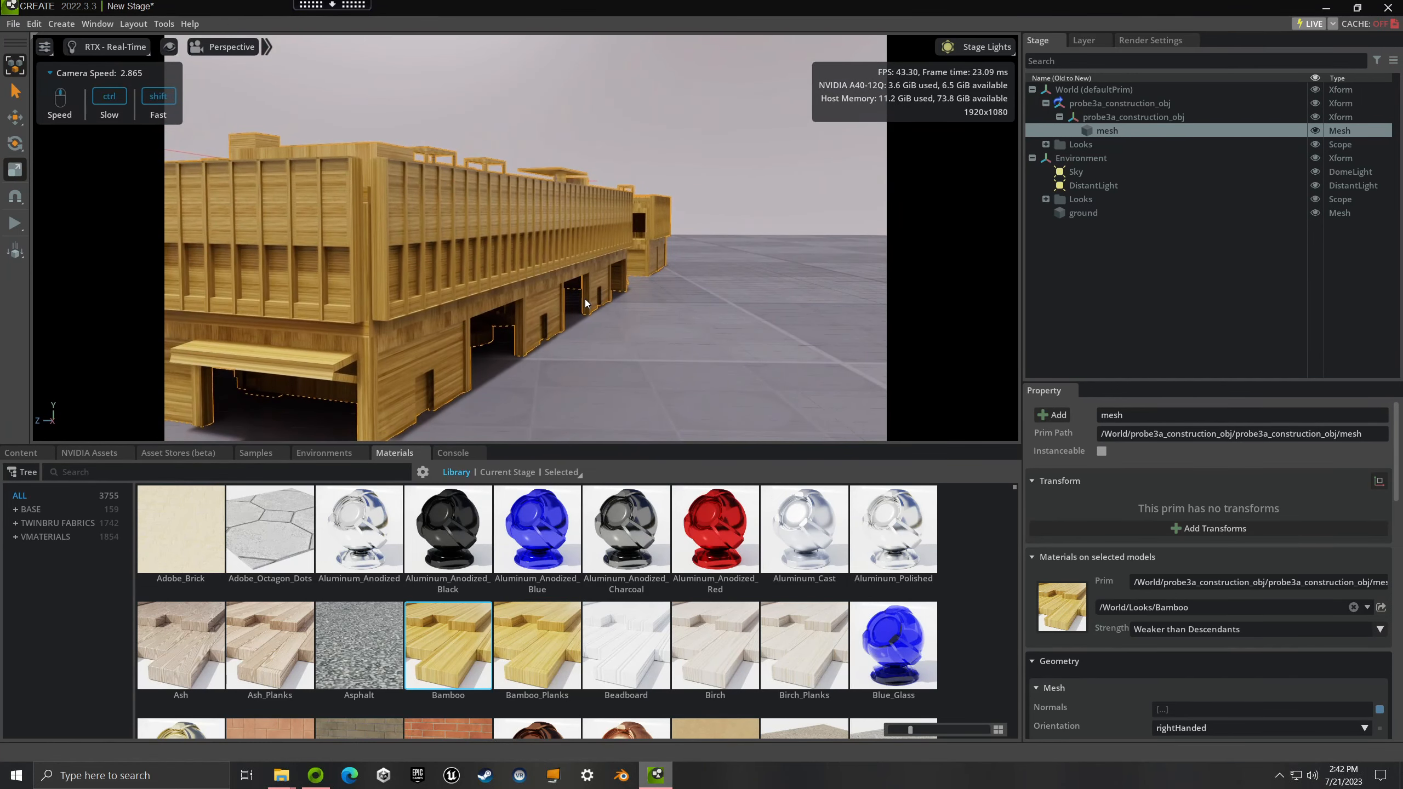
Step: Undo the Bamboo material assignment on the building mesh
key(ctrl+z)
key(s)
right_drag(576, 324, 600, 330)
key(d)
Step: Browse the environment library and add the CumulusLight sky to the stage
click(344, 450)
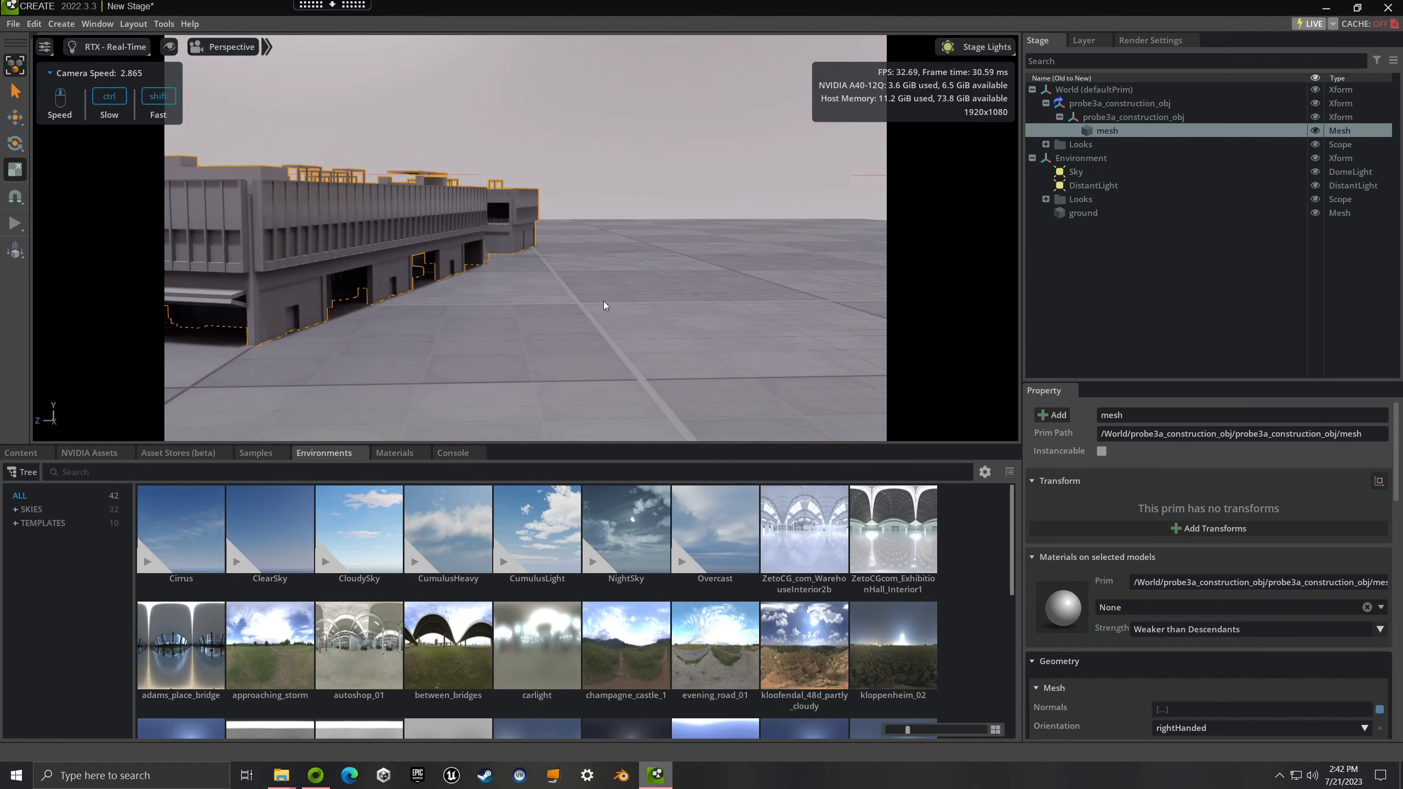
right_drag(605, 306, 613, 323)
scroll(514, 626, down, 3)
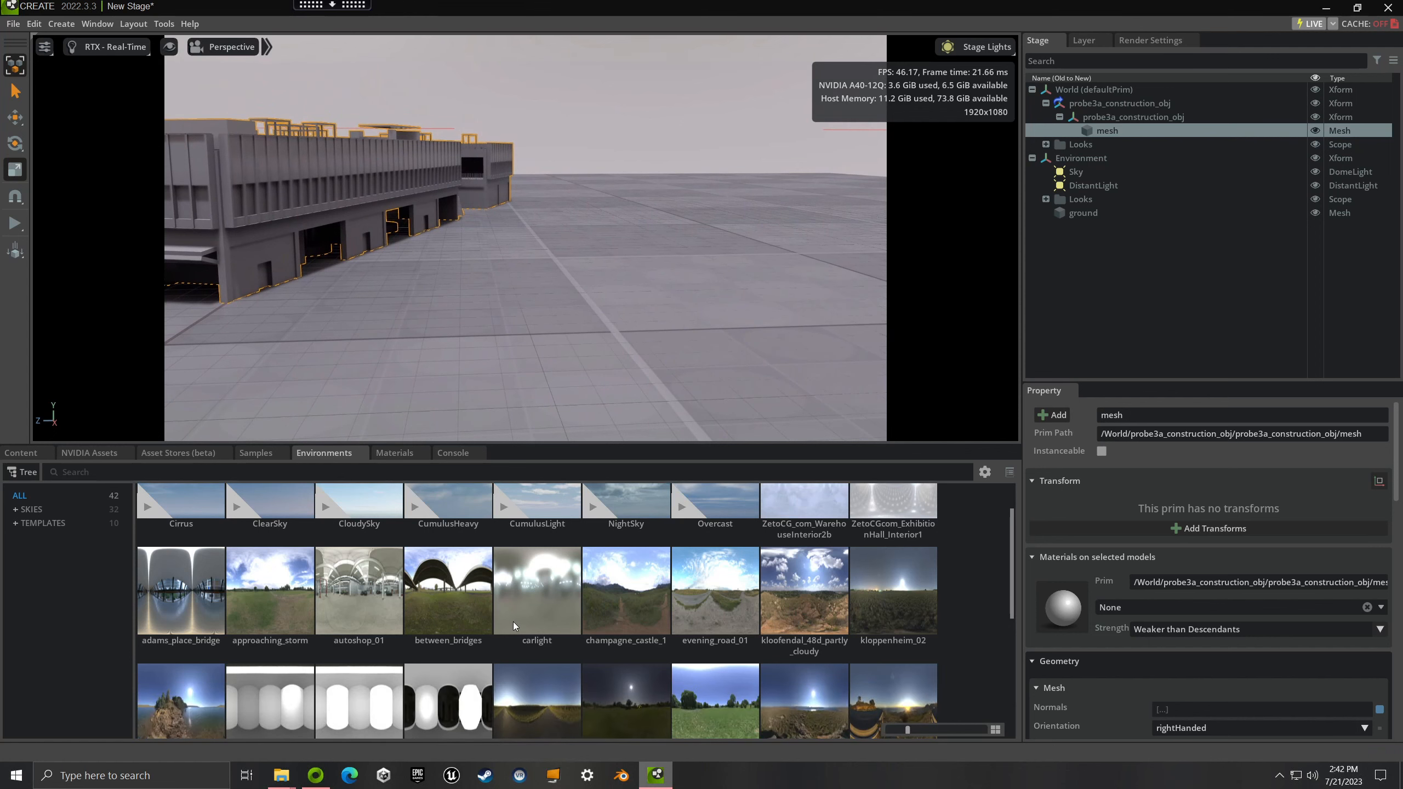
scroll(513, 622, down, 3)
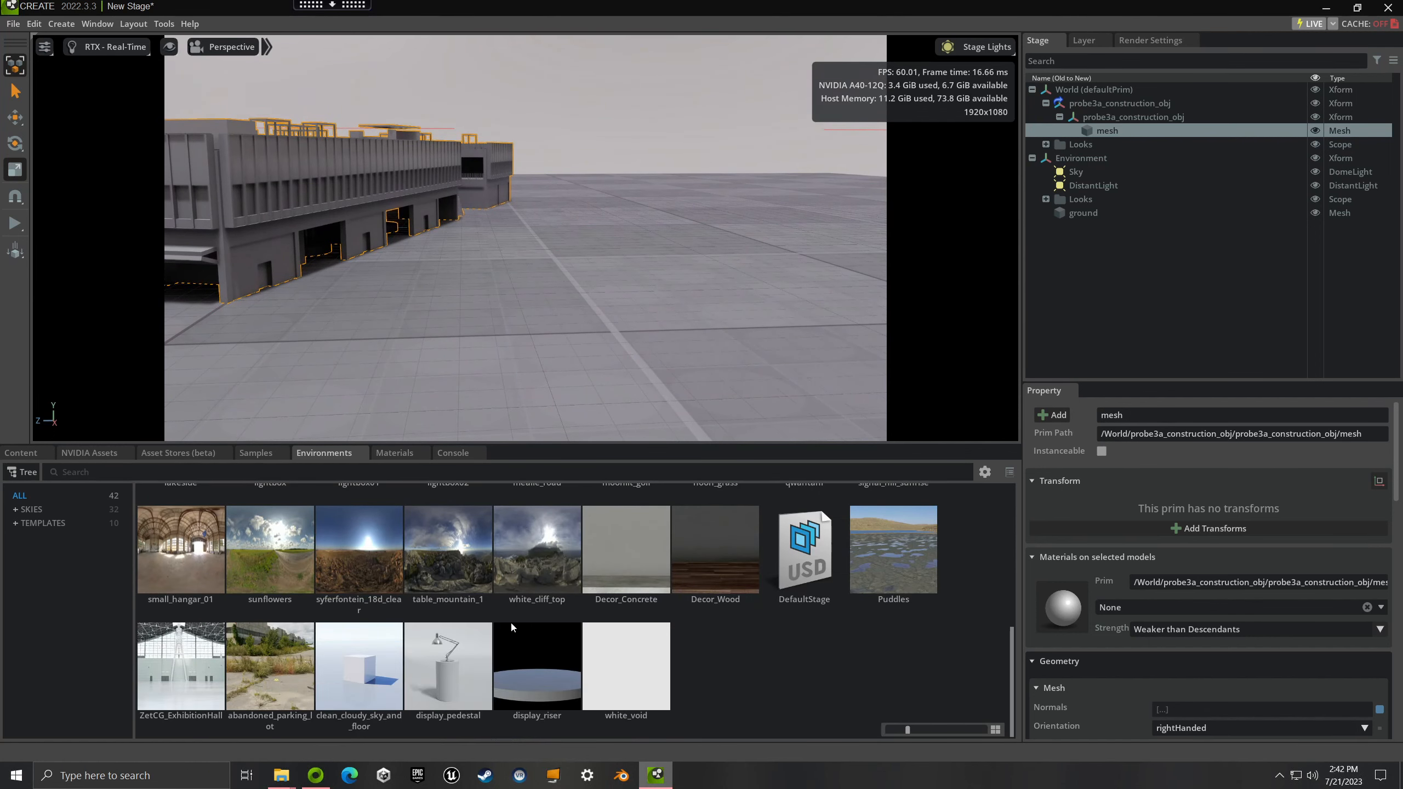
scroll(511, 620, up, 6)
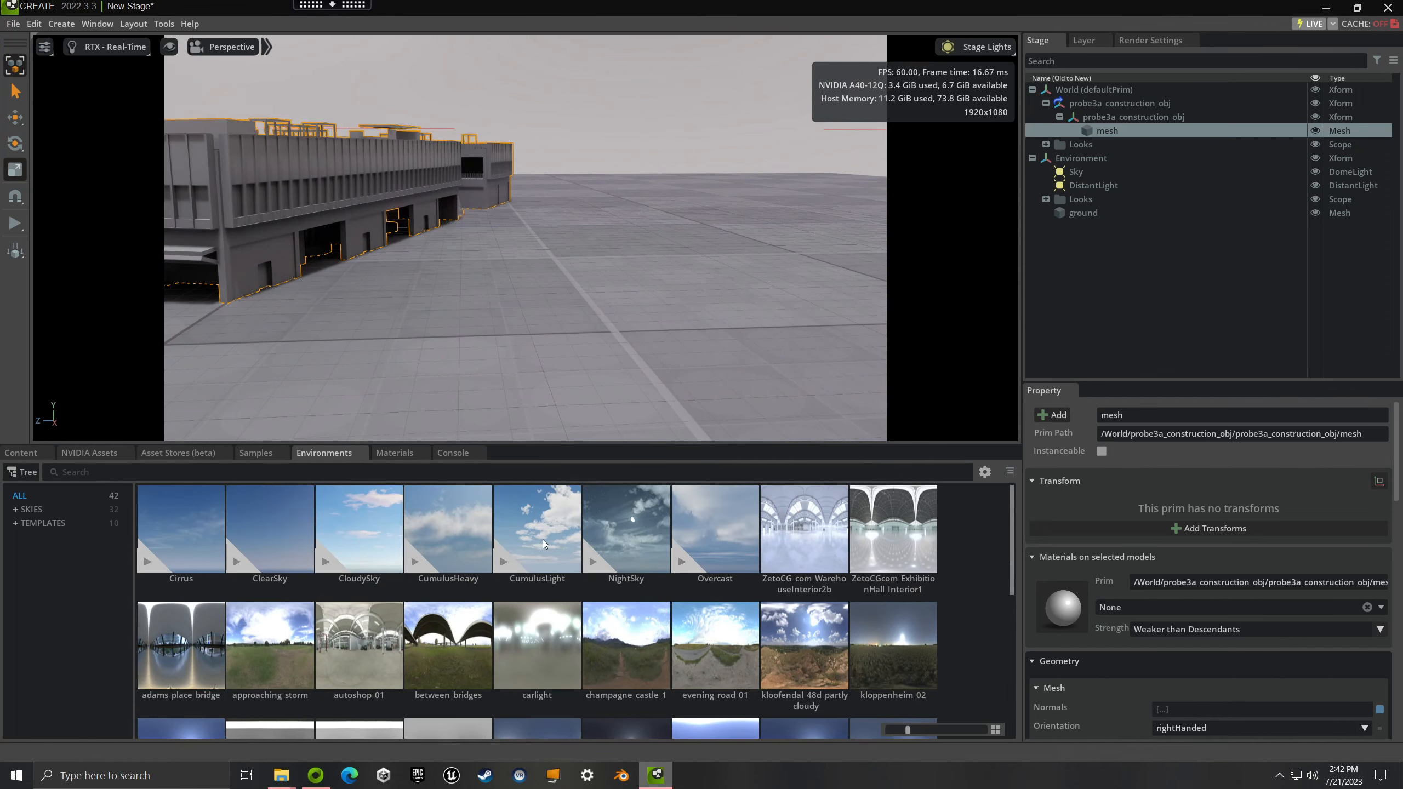
right_drag(551, 320, 443, 363)
key(s)
key(e)
Step: Select the sky sphere and examine the building under the new sky from several angles
click(660, 137)
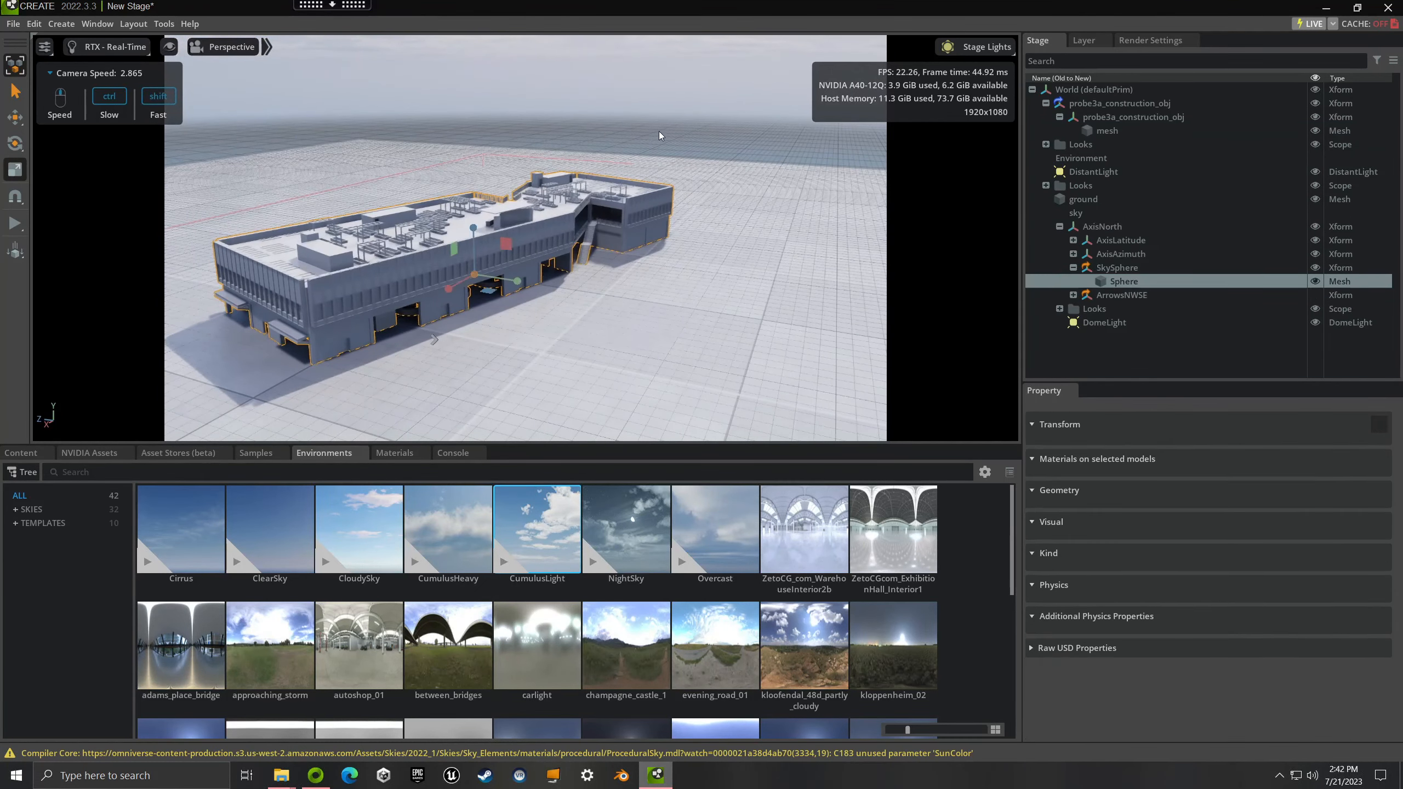
right_drag(660, 136, 622, 131)
key(w)
click(655, 91)
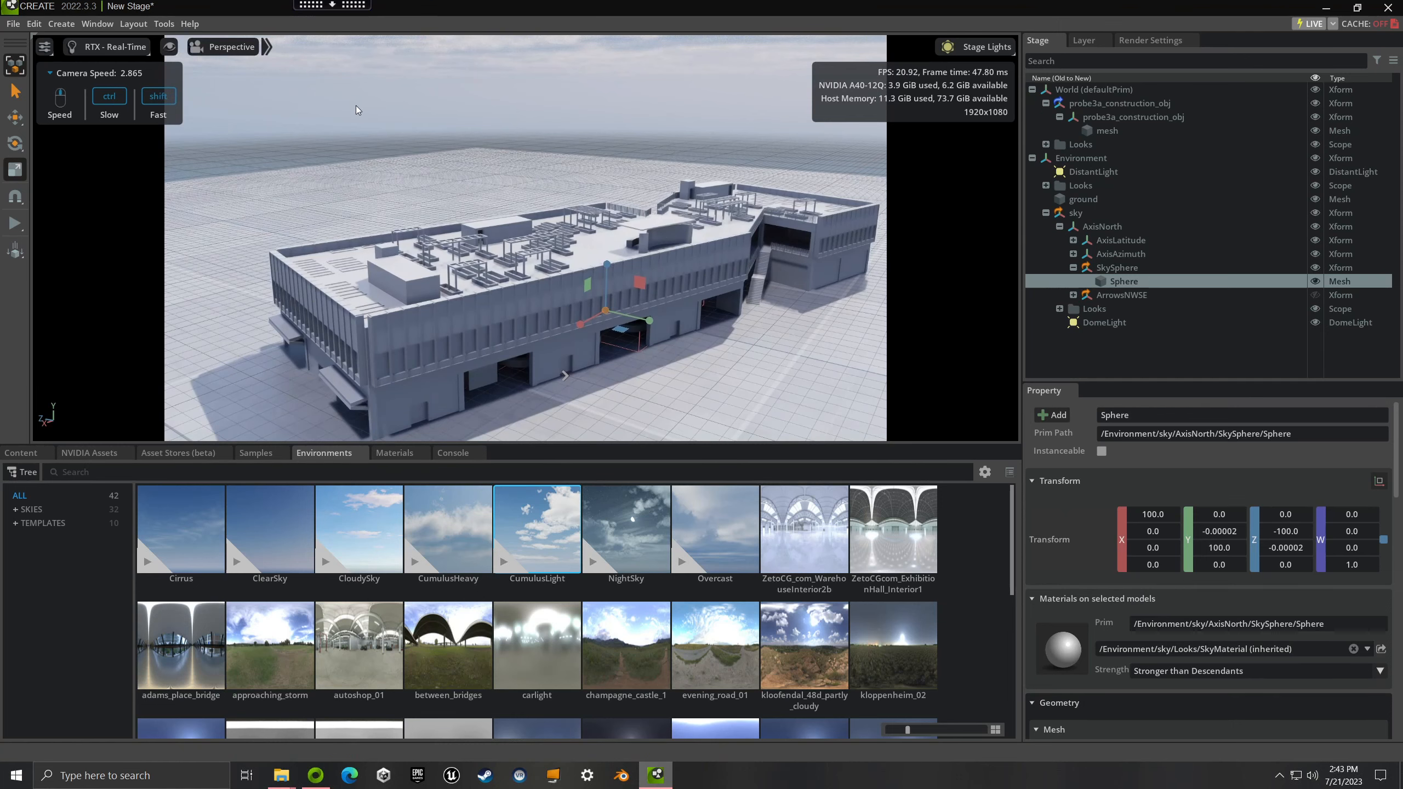
click(383, 100)
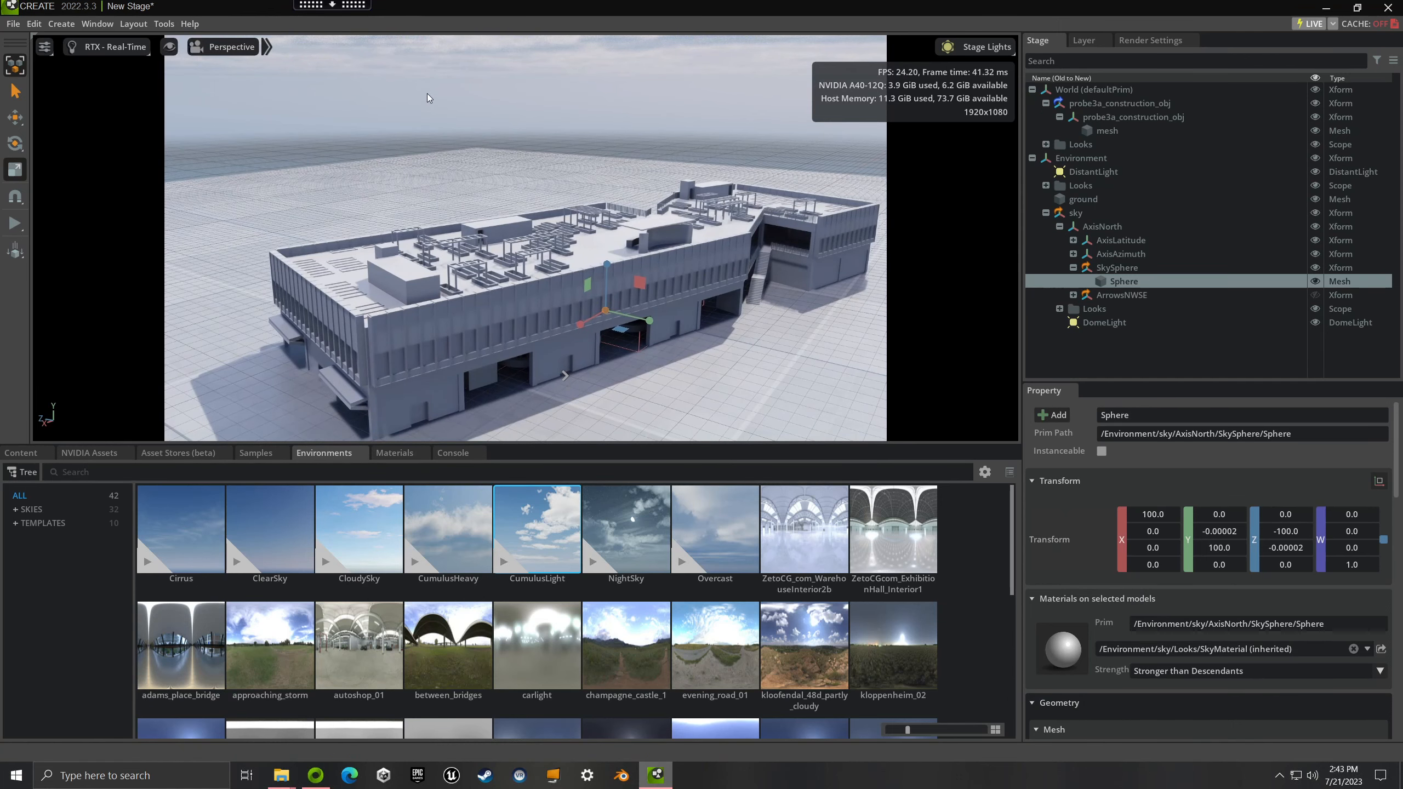
key(q)
mouse_move(383, 99)
right_down()
mouse_move(400, 94)
mouse_move(327, 114)
mouse_move(392, 132)
mouse_move(488, 91)
mouse_move(383, 86)
right_up()
key(w)
key(d)
key(s)
key(e)
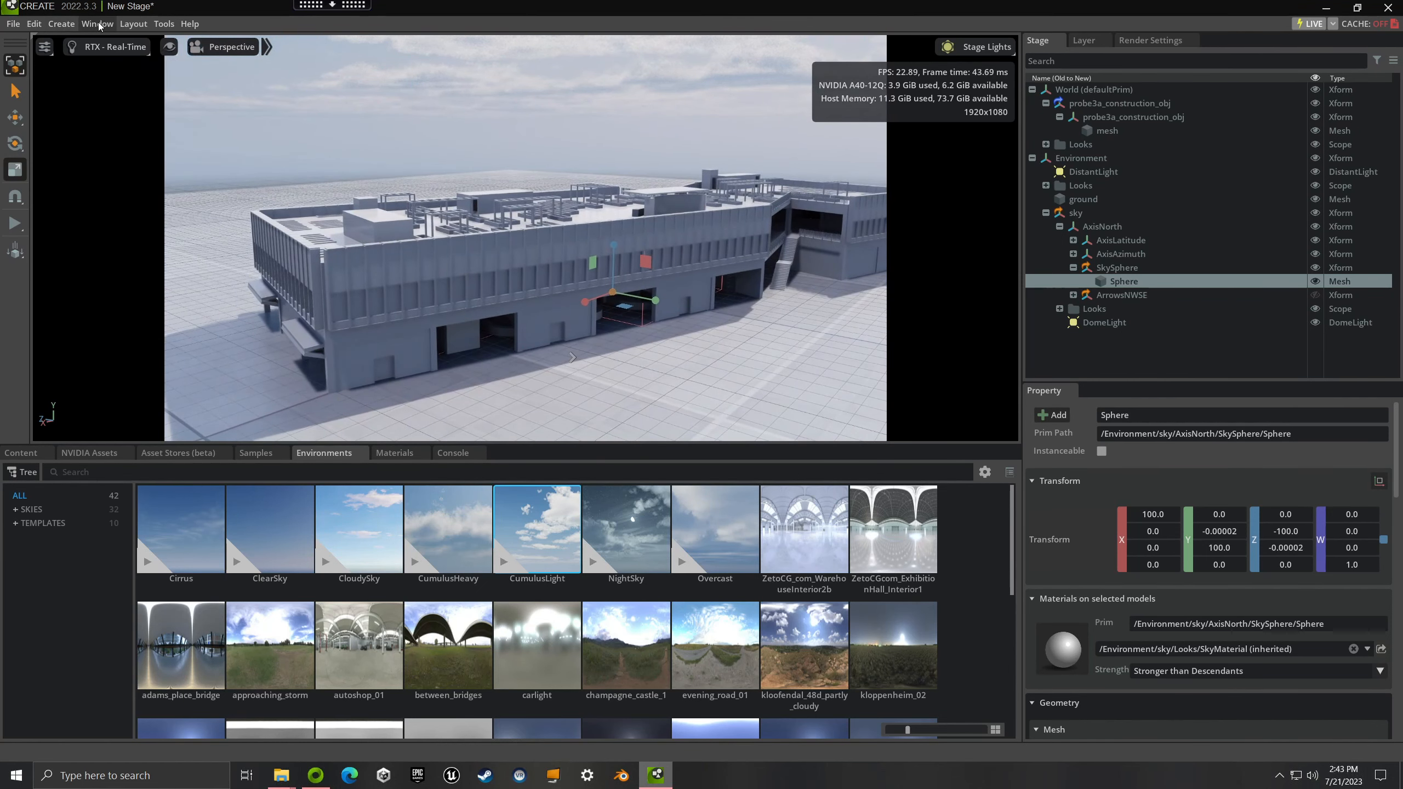
Step: Show the perspective camera's lens settings and set its zoom to 18.67
click(266, 48)
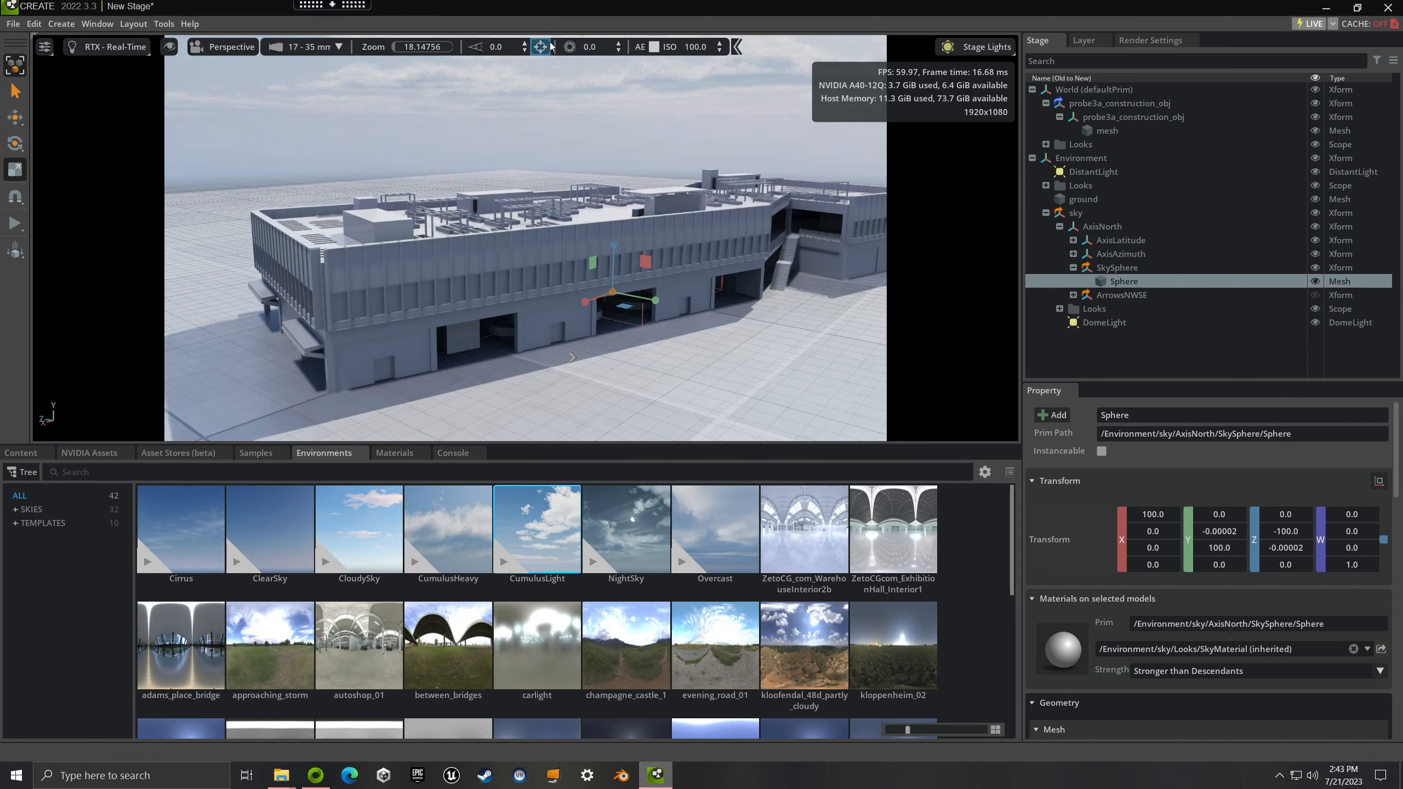
click(335, 48)
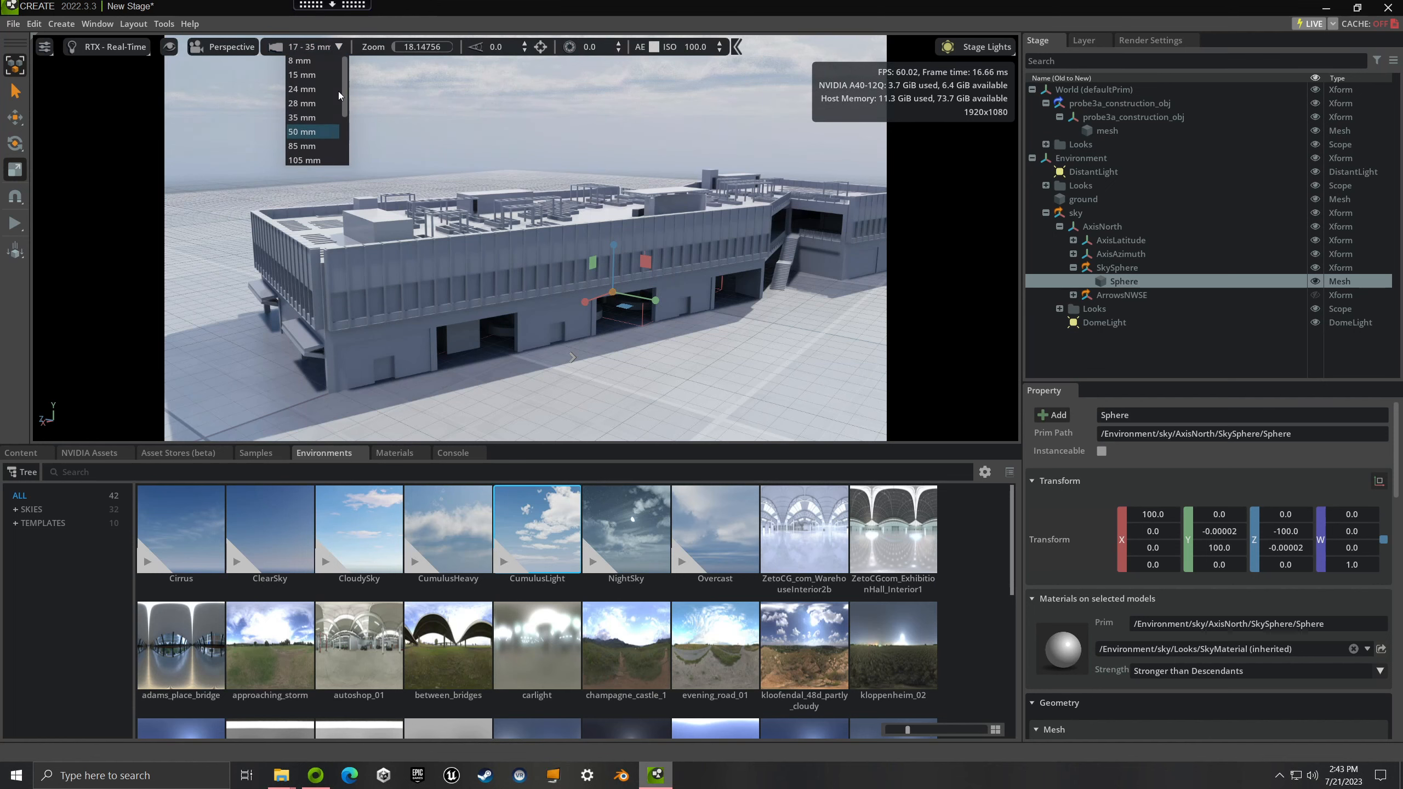
click(338, 48)
click(419, 49)
drag(418, 49, 399, 50)
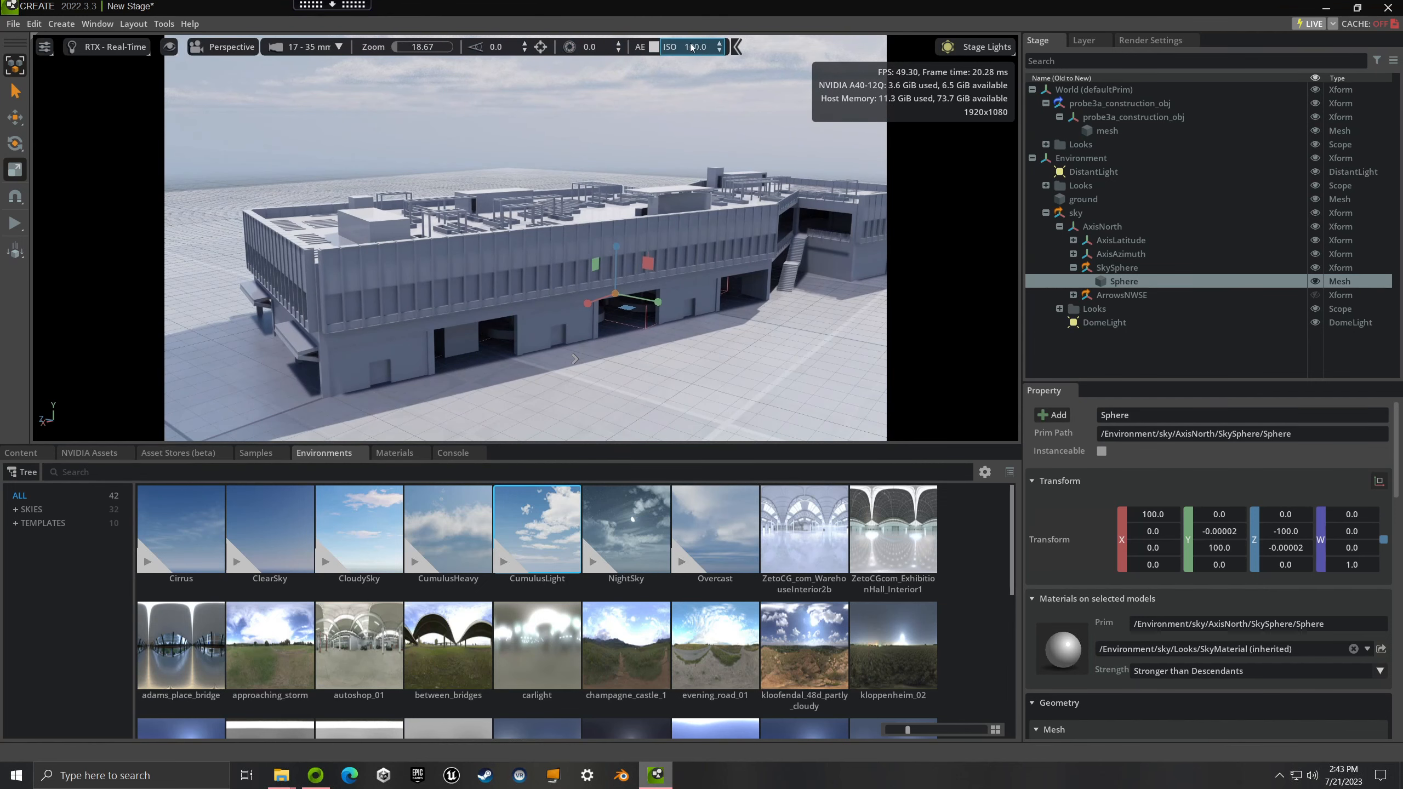
Step: Try auto exposure on the perspective camera and switch it back off
click(652, 47)
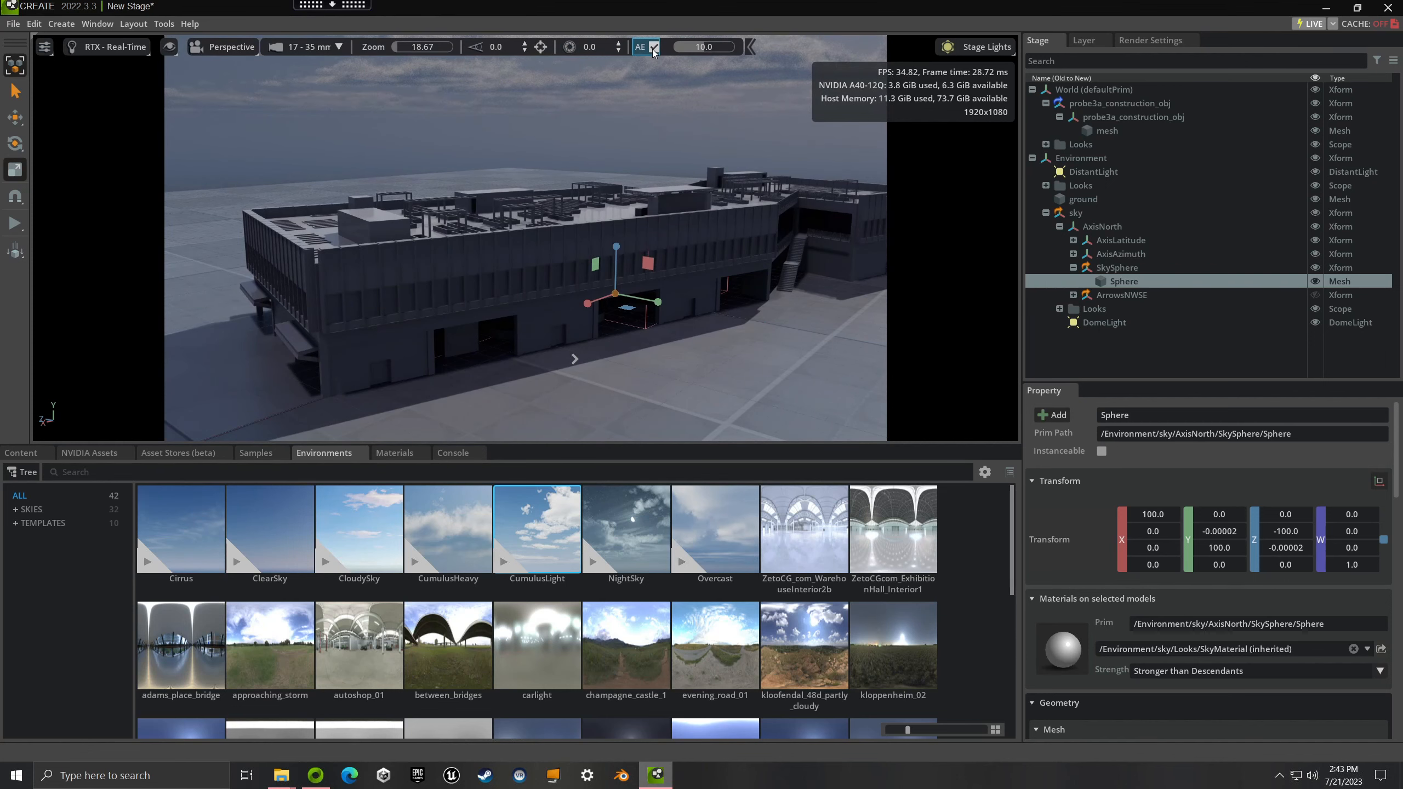
click(652, 48)
right_drag(569, 179, 616, 186)
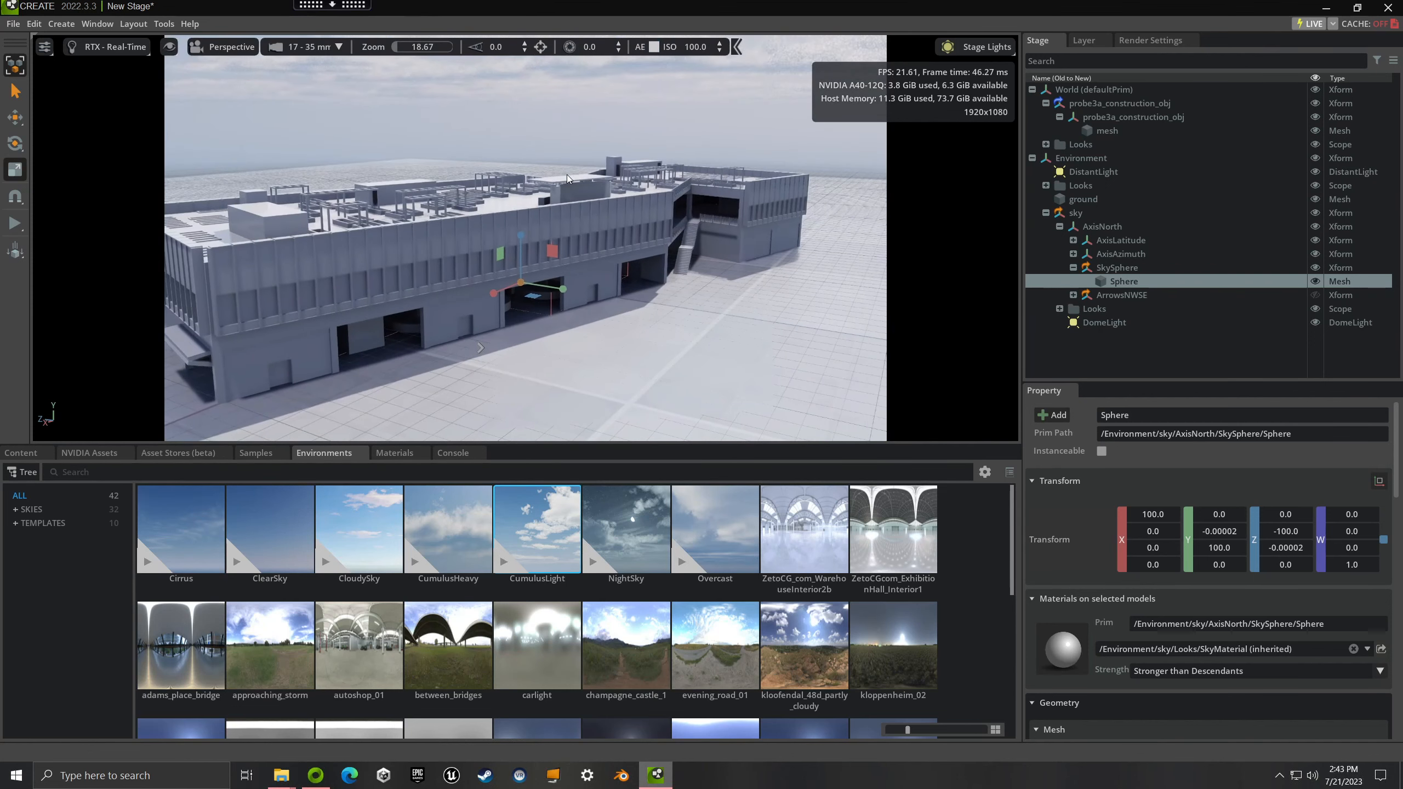
scroll(567, 180, down, 3)
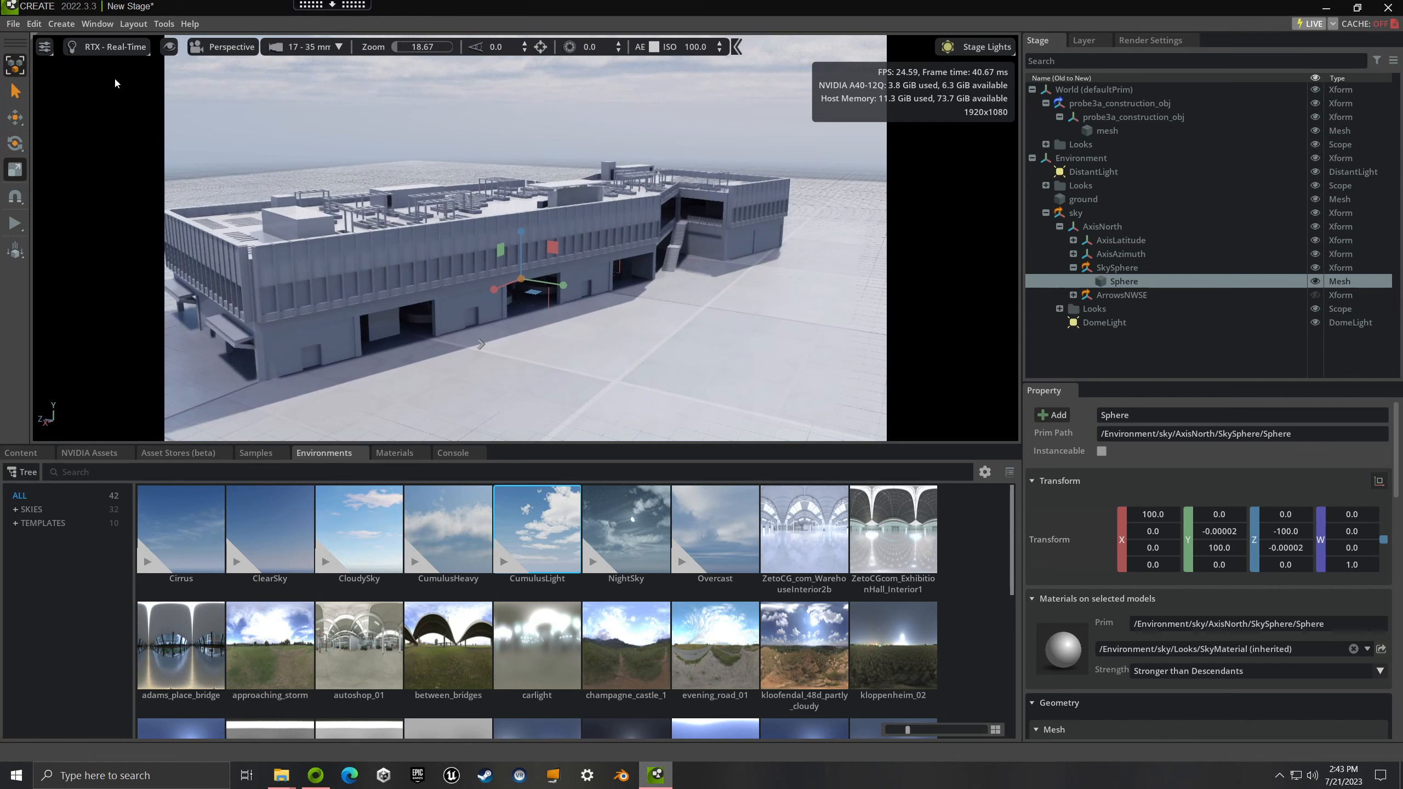
Step: Switch the renderer to RTX - Interactive (Path Tracing) and view the building up close
click(130, 54)
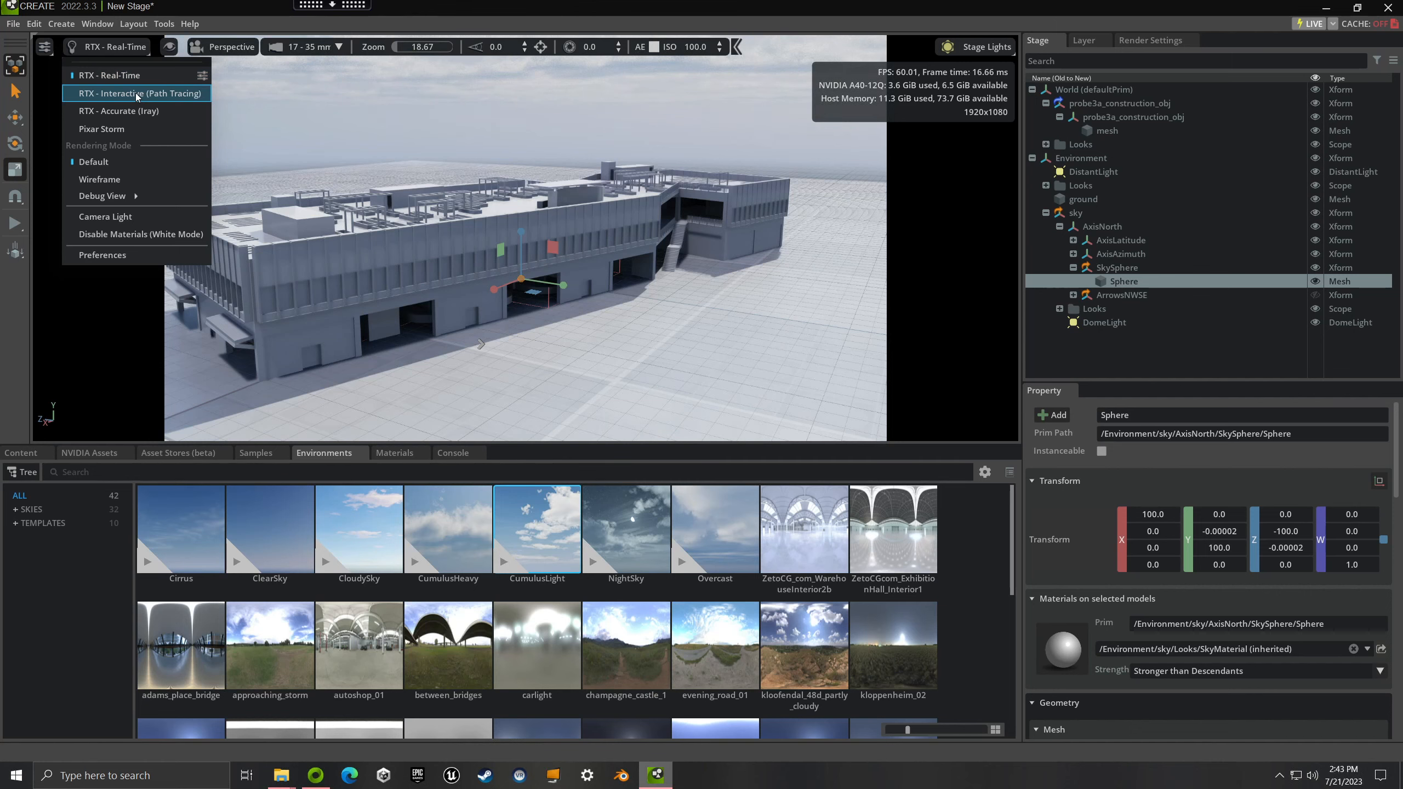
click(137, 94)
click(335, 121)
key(w)
right_drag(336, 121, 367, 133)
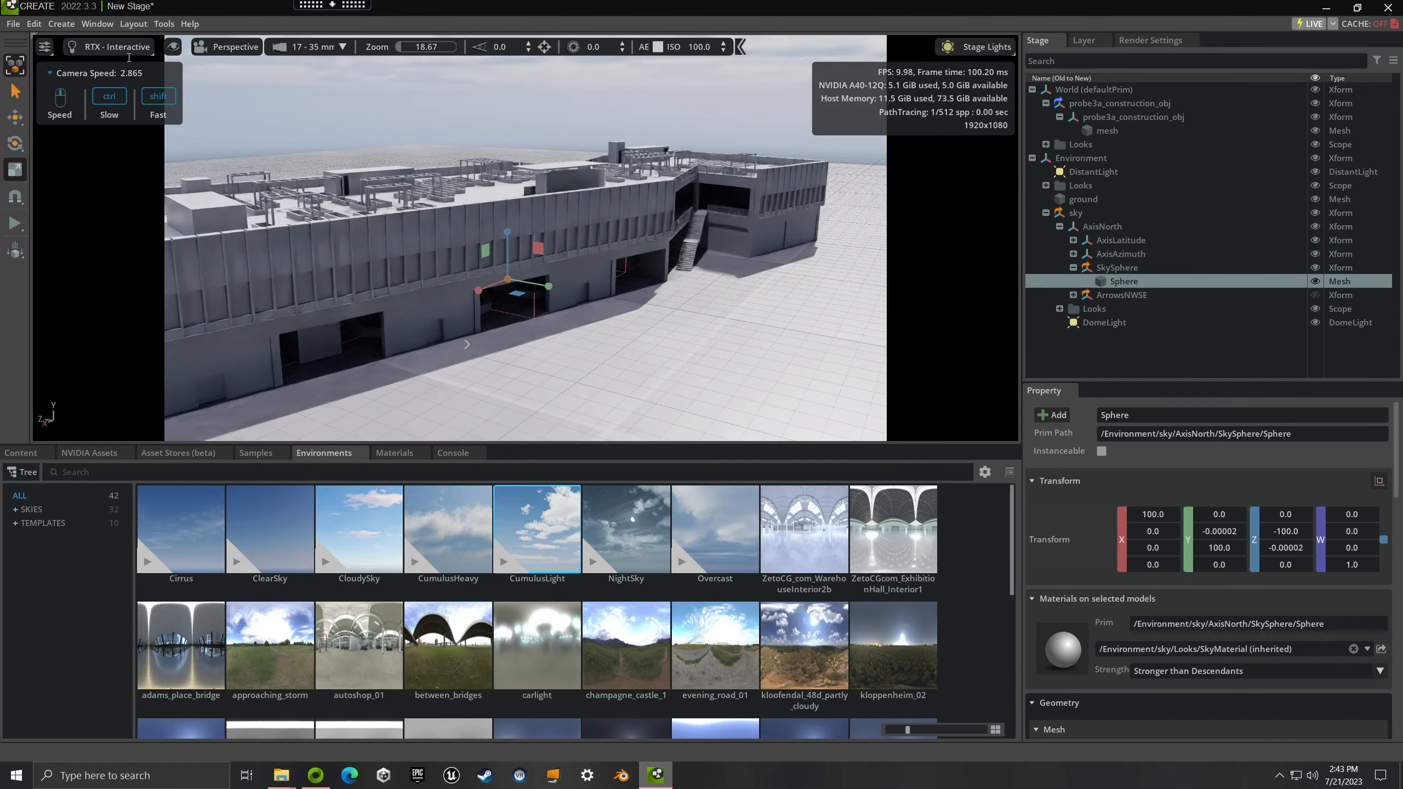
Step: Try the RTX - Accurate (Iray) renderer and return to RTX - Real-Time
click(132, 50)
click(132, 111)
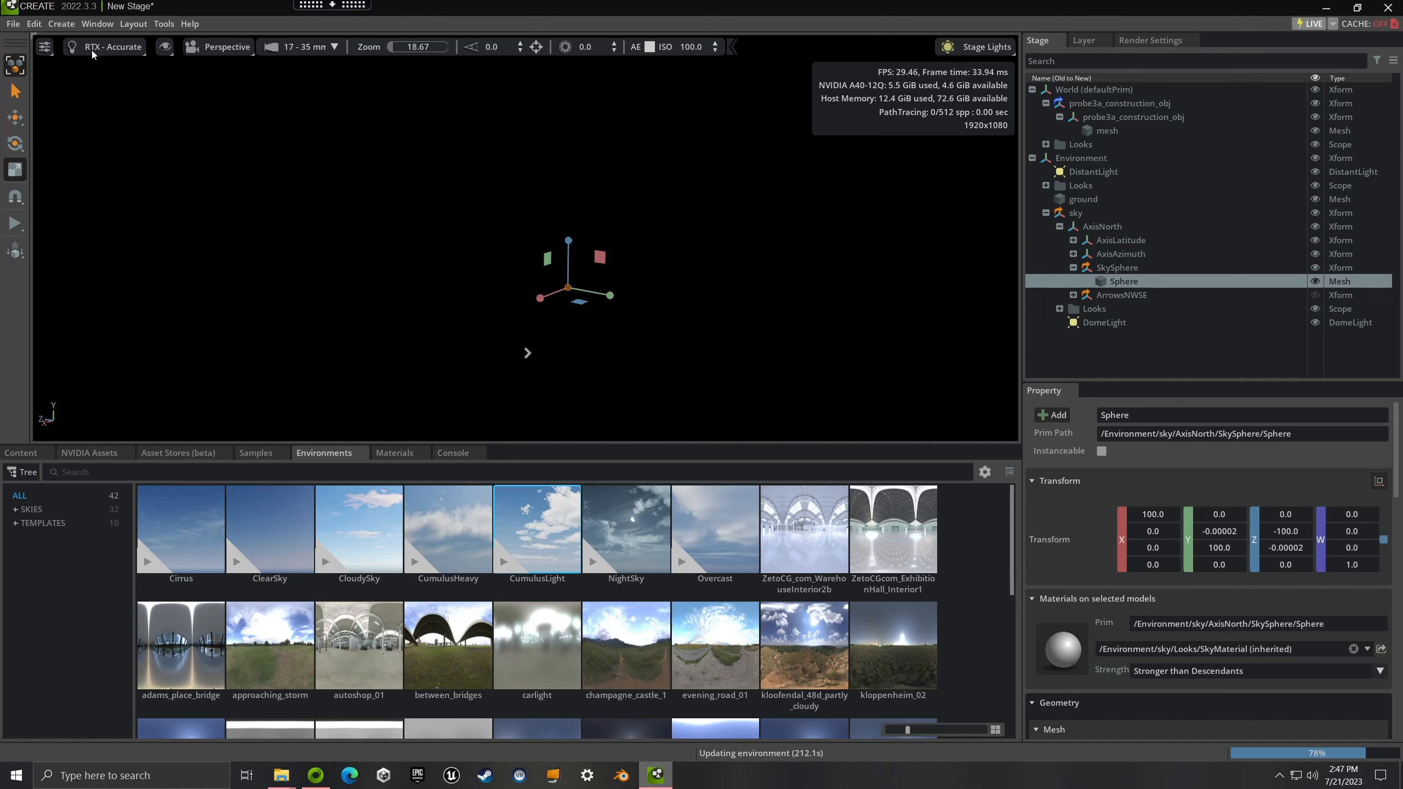
click(92, 53)
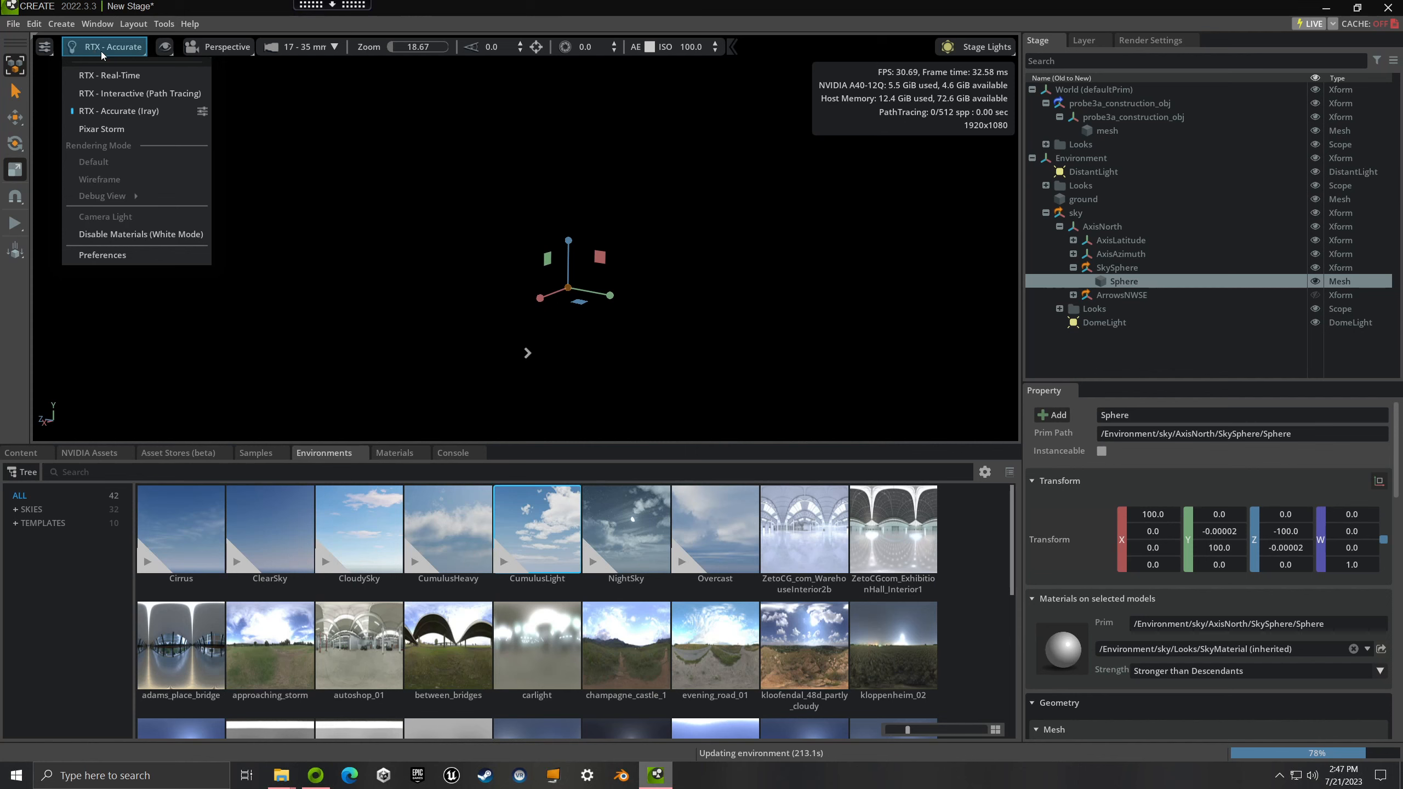
click(108, 76)
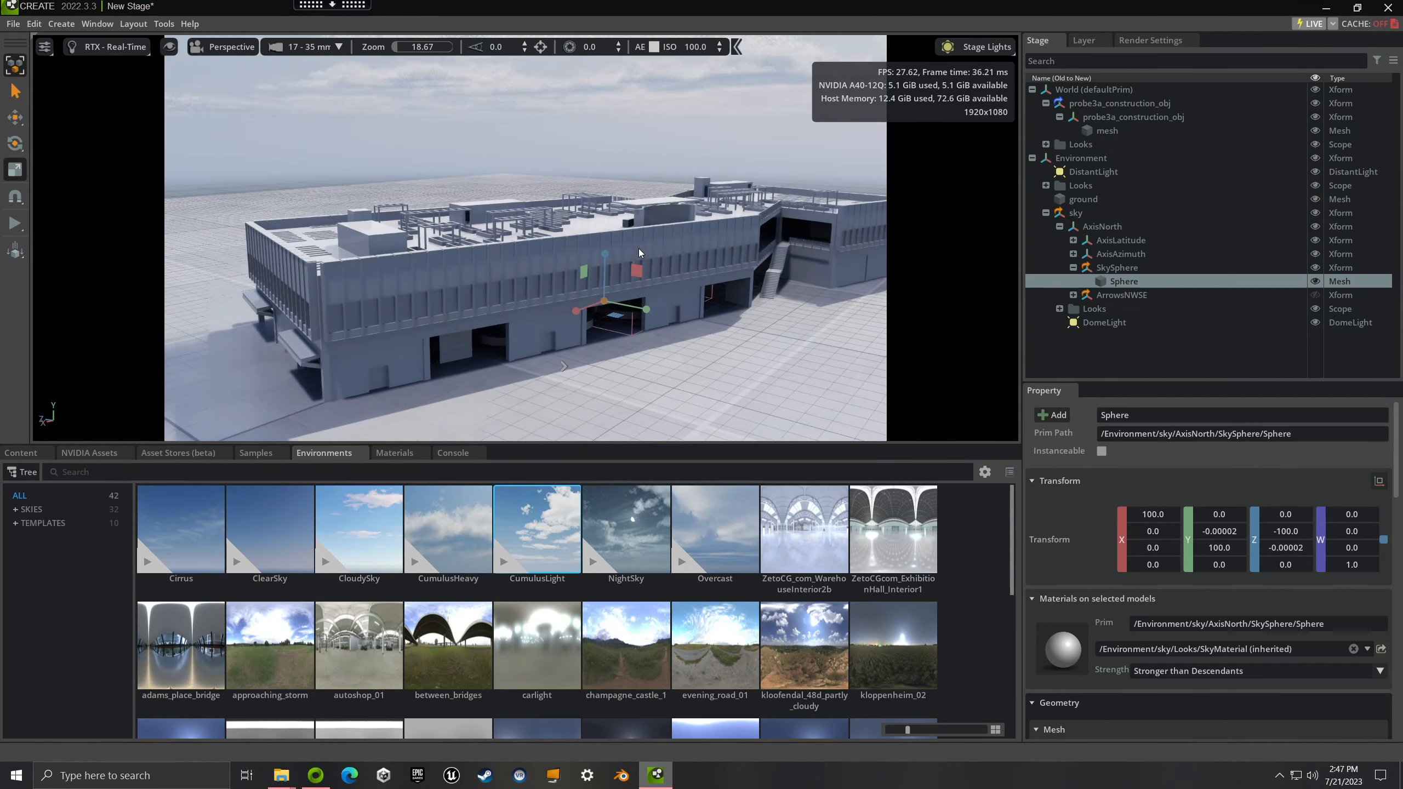
Step: Look over the sample, NVIDIA asset, environment and material libraries
click(256, 452)
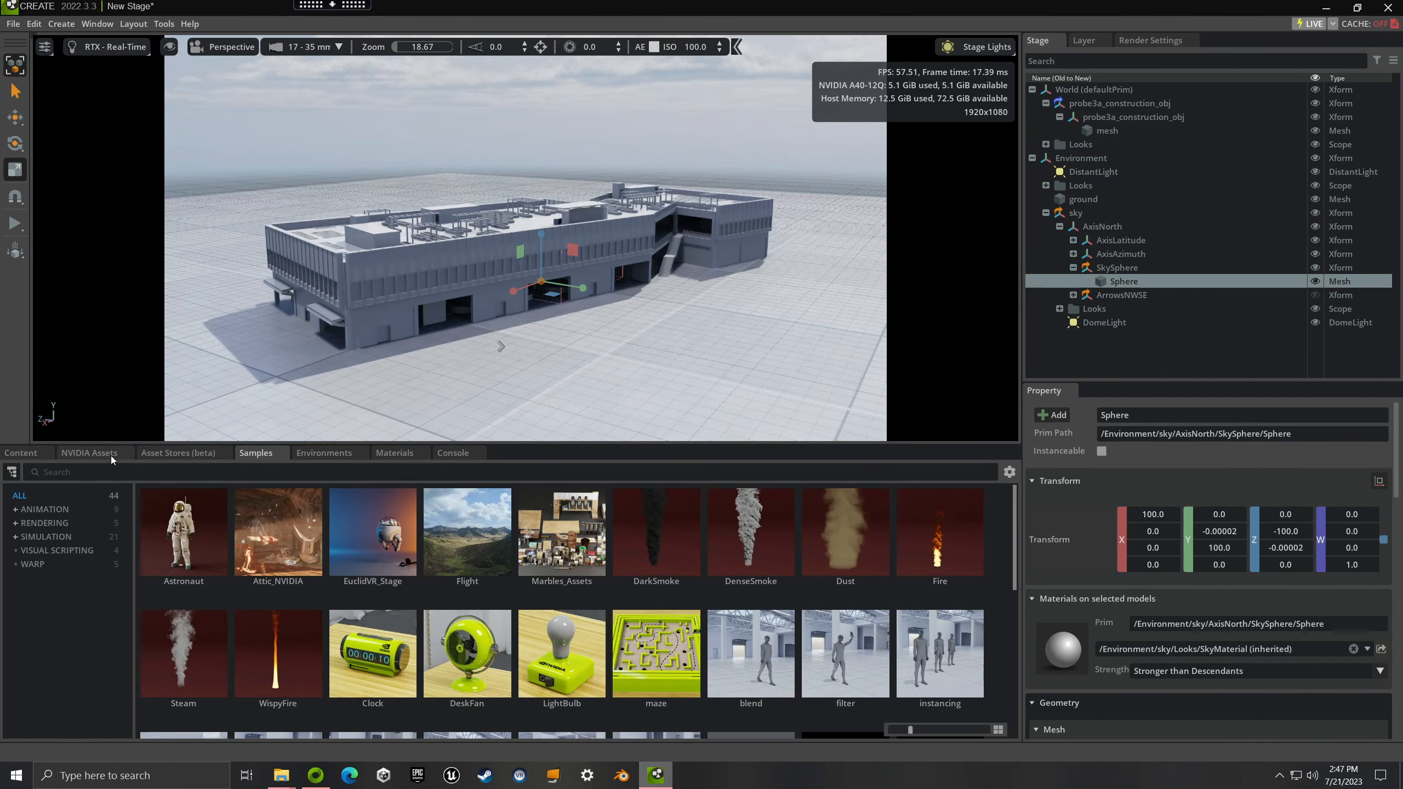
click(113, 459)
click(320, 453)
click(395, 453)
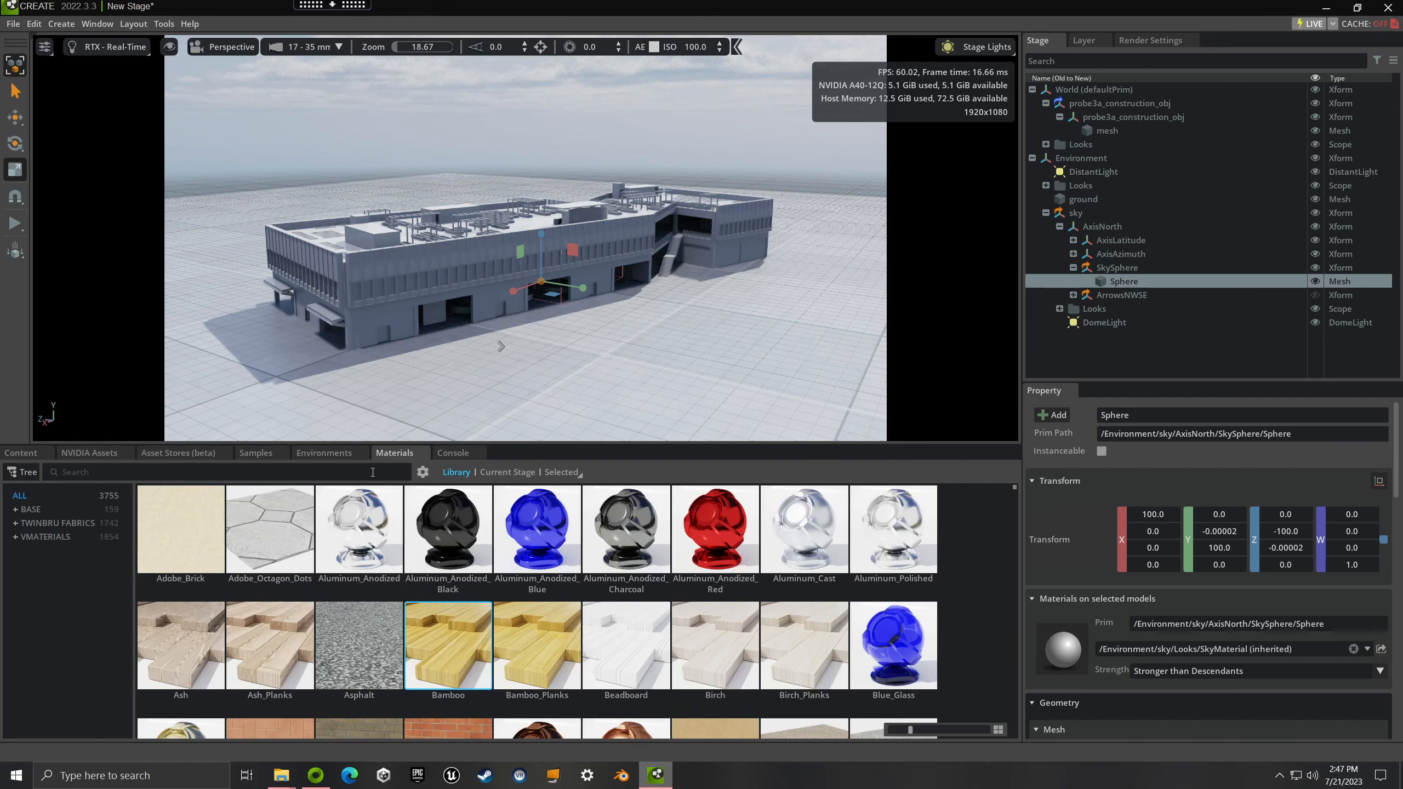
Step: Find the grass materials in the library and apply Grass_Countryside to the ground around the building
click(372, 472)
text(grass)
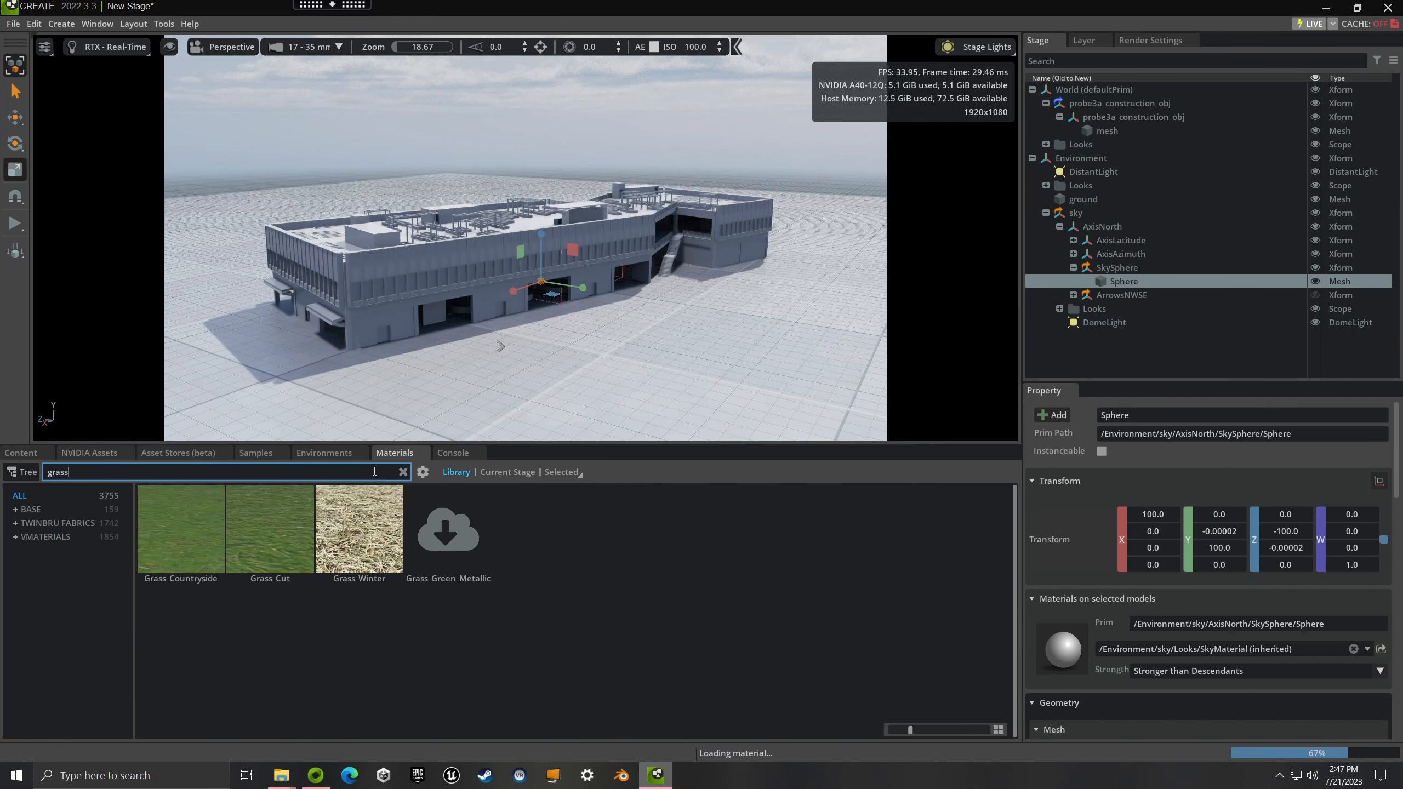
drag(152, 550, 862, 392)
click(644, 135)
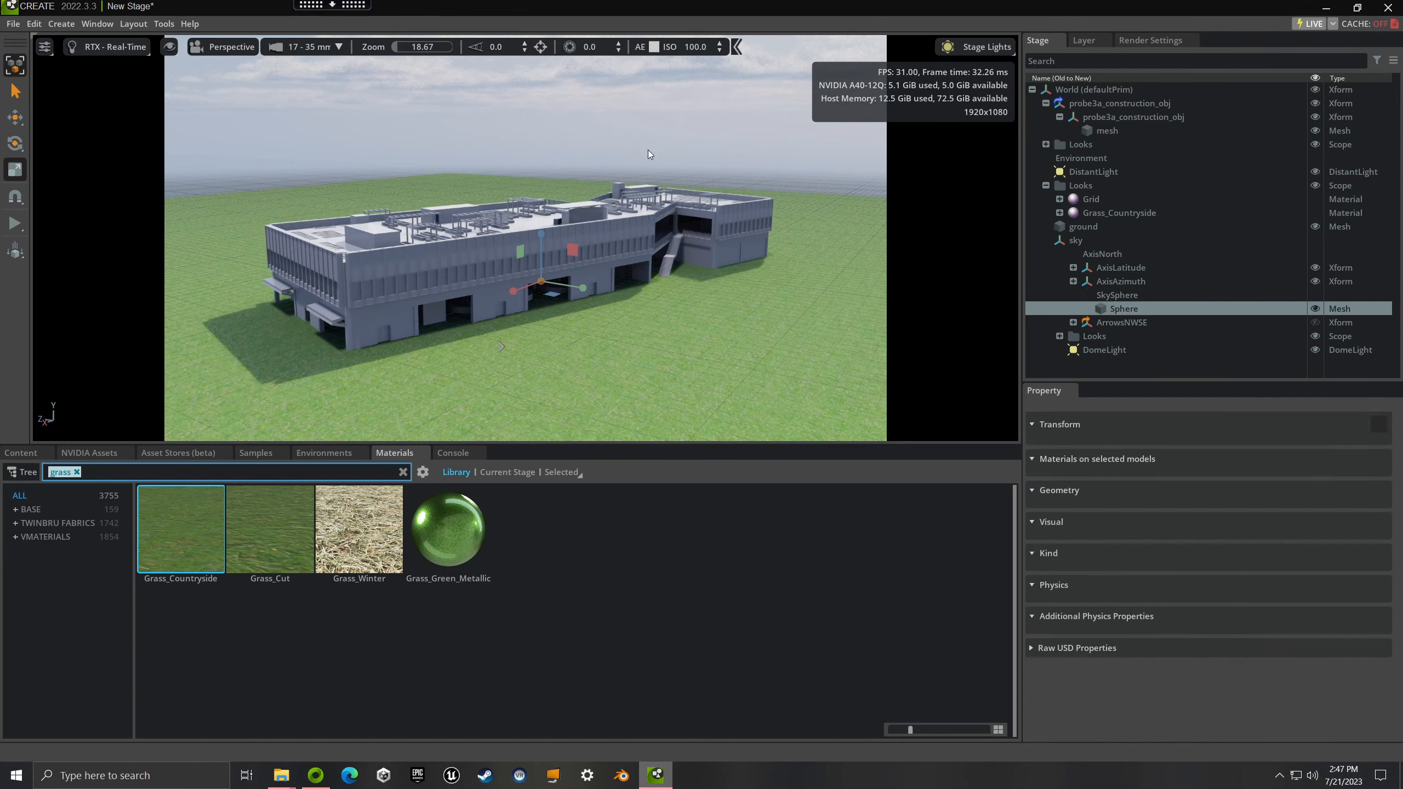
Step: Open Movie Capture and set the resolution to 3840 × 2160, keeping the Use Current (RTX-Real-Time) render preset
click(103, 25)
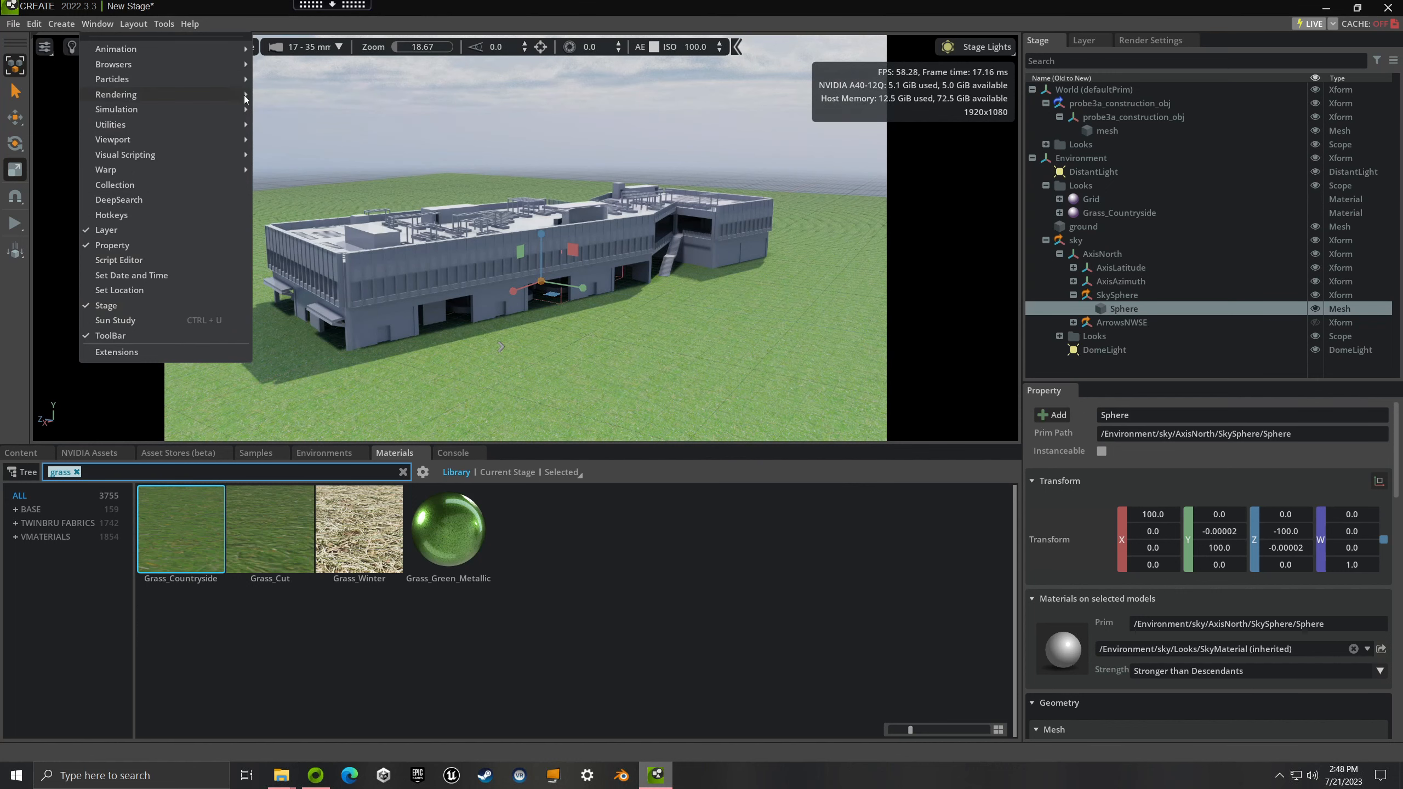
click(281, 108)
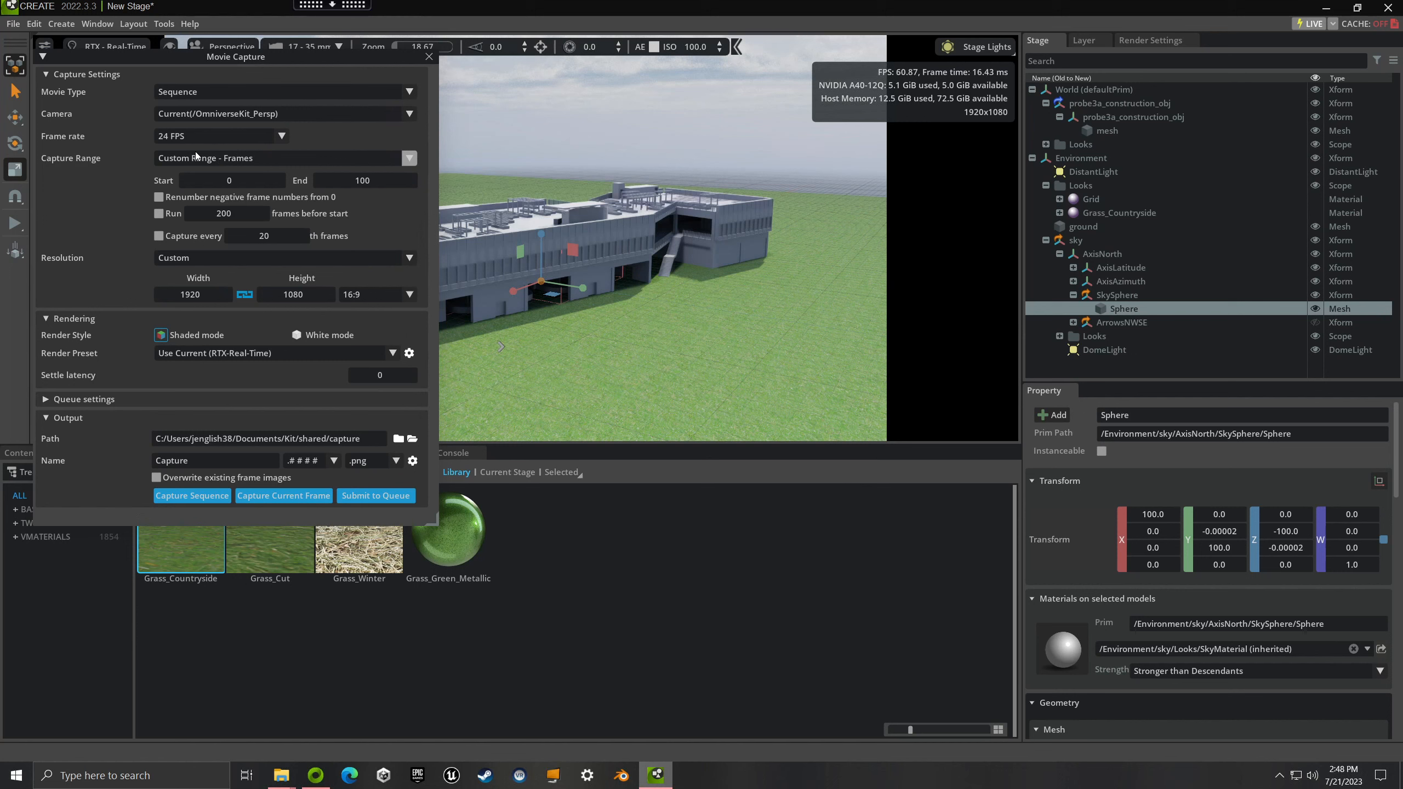
click(204, 296)
text(3840)
click(199, 354)
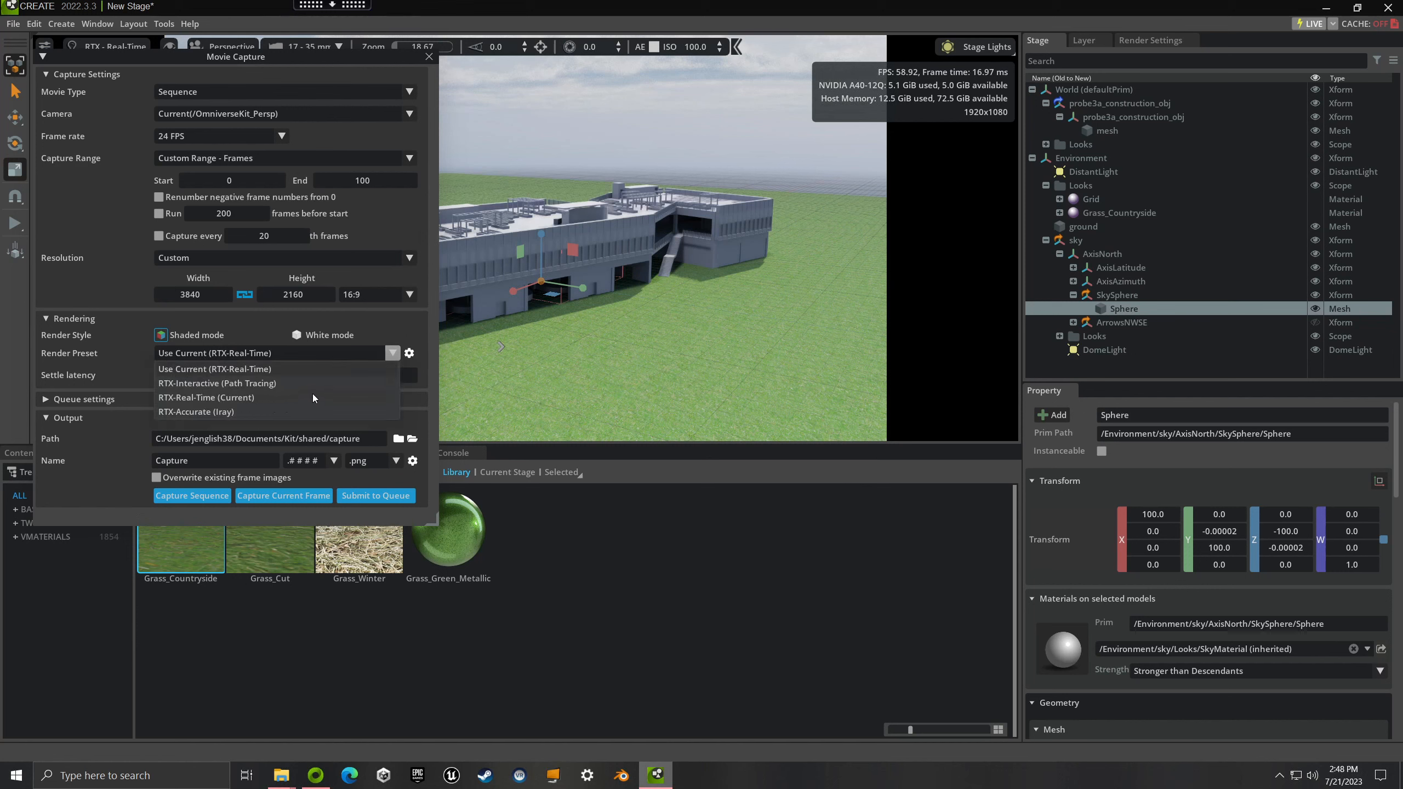
click(273, 371)
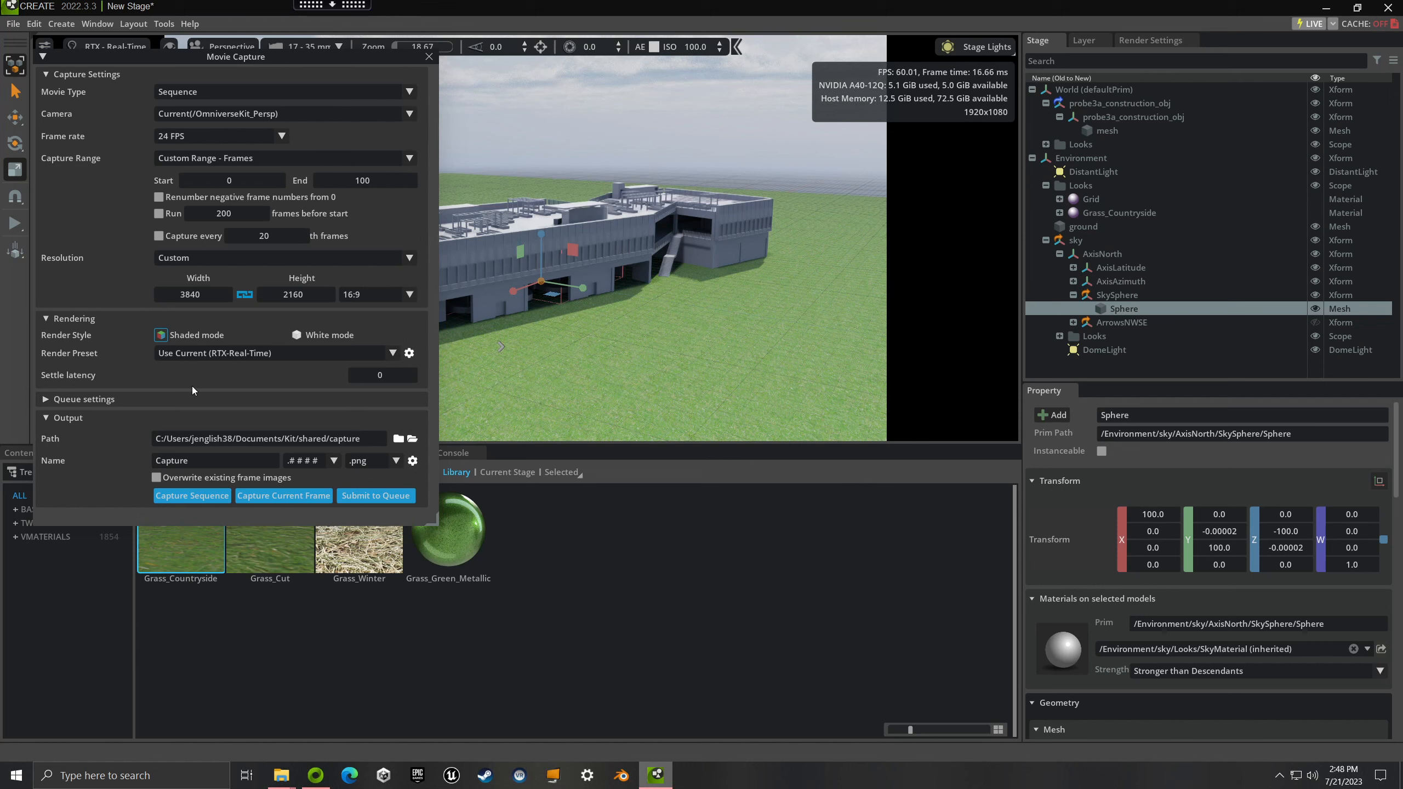
Step: Check the existing capture folder and set the Movie Capture output path to the Downloads folder
click(48, 396)
scroll(149, 387, down, 3)
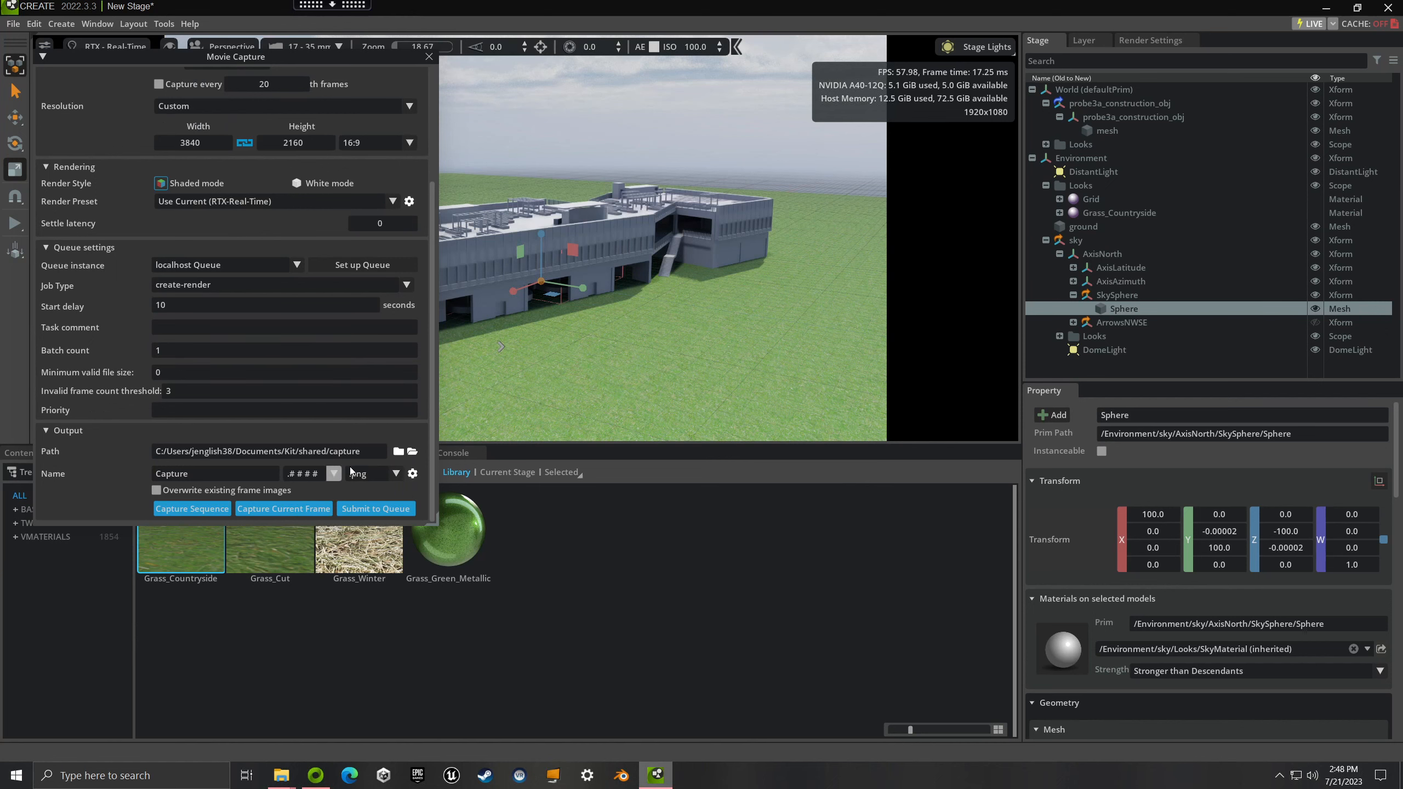
click(412, 451)
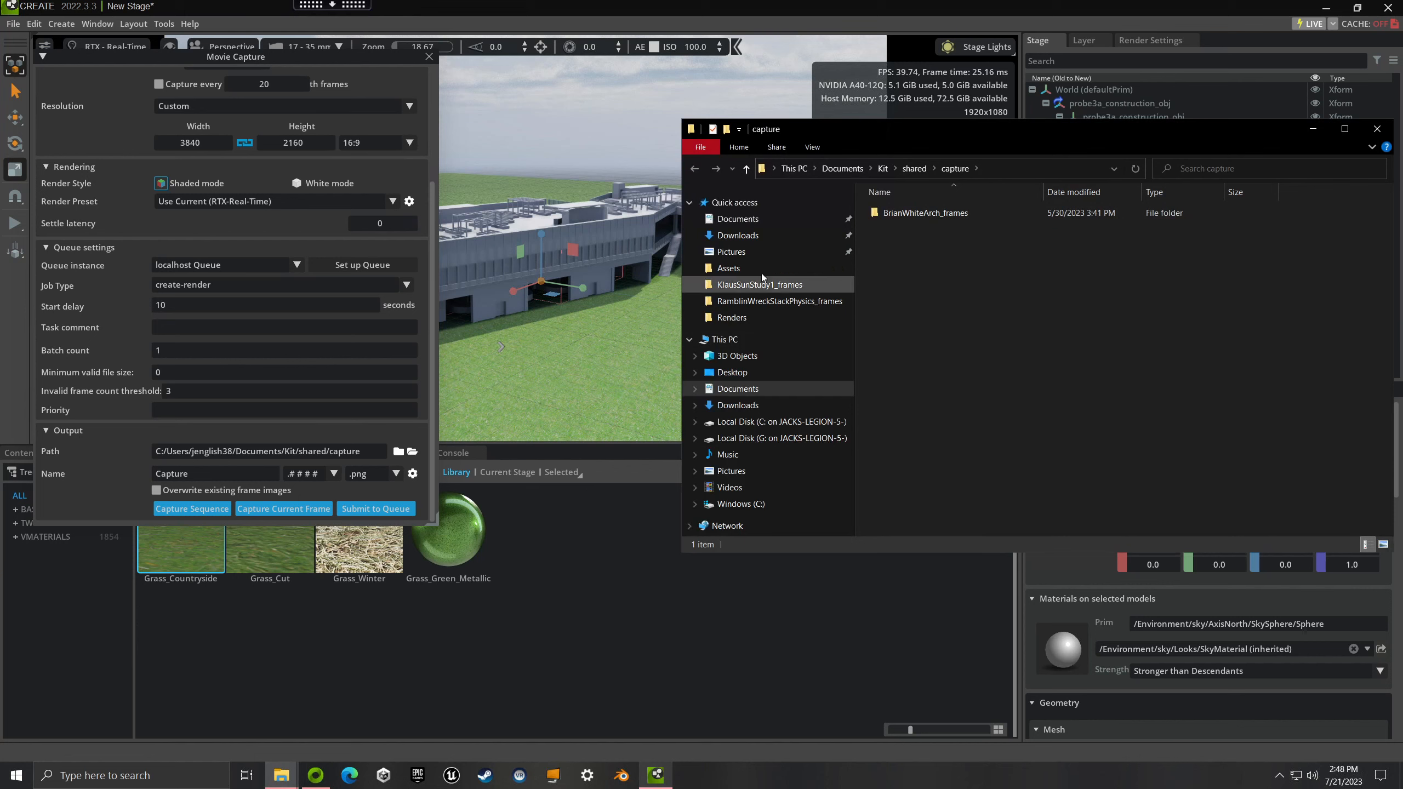
click(740, 406)
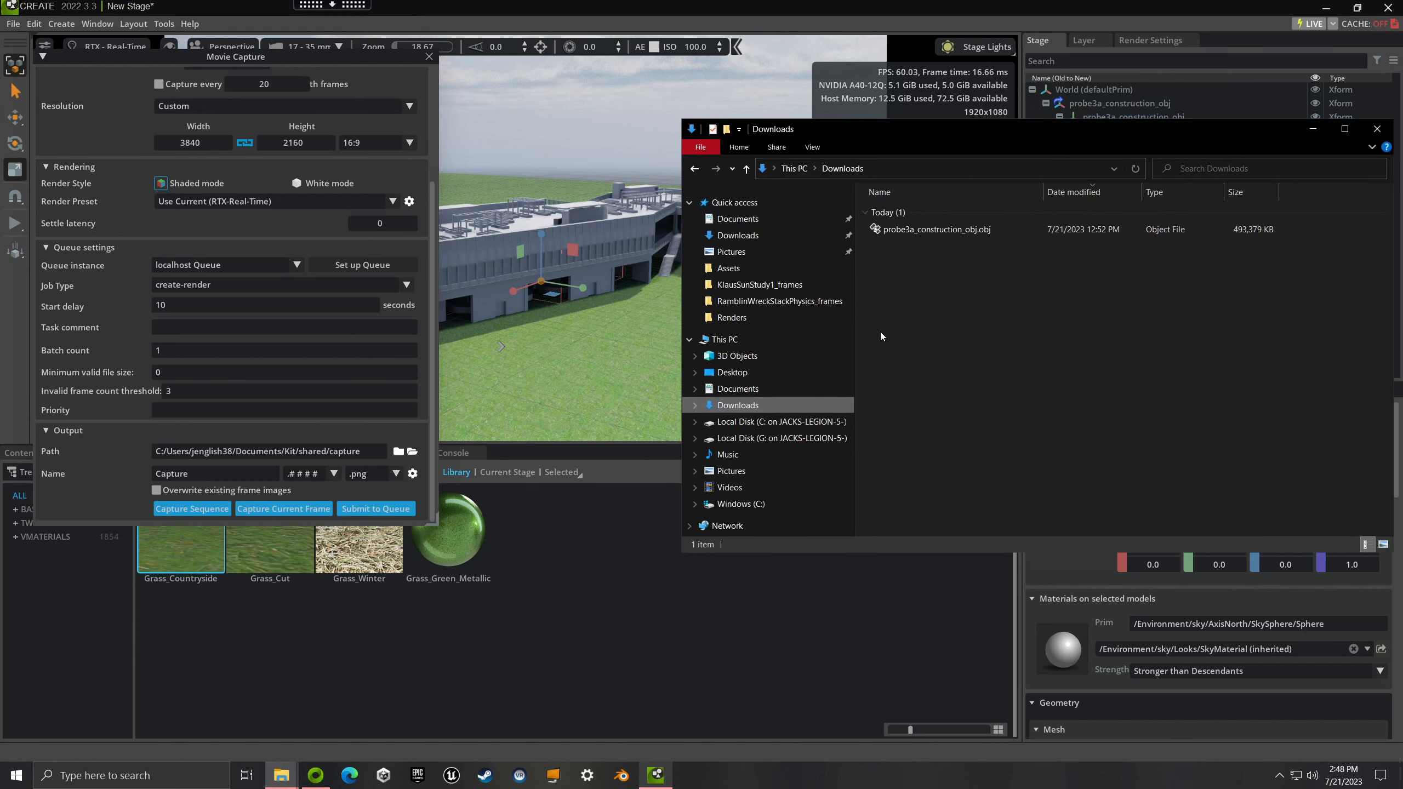
click(1375, 129)
click(397, 450)
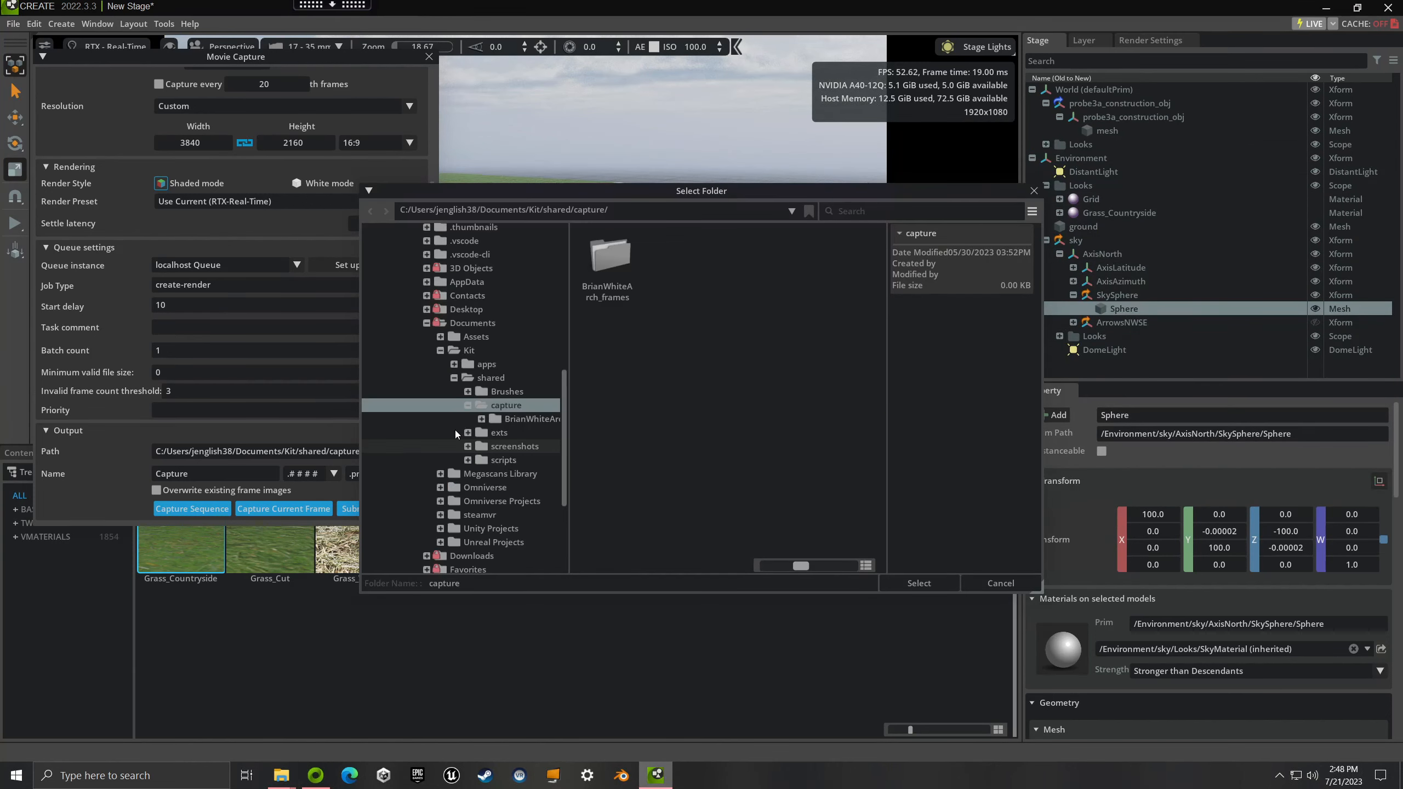
scroll(475, 310, up, 10)
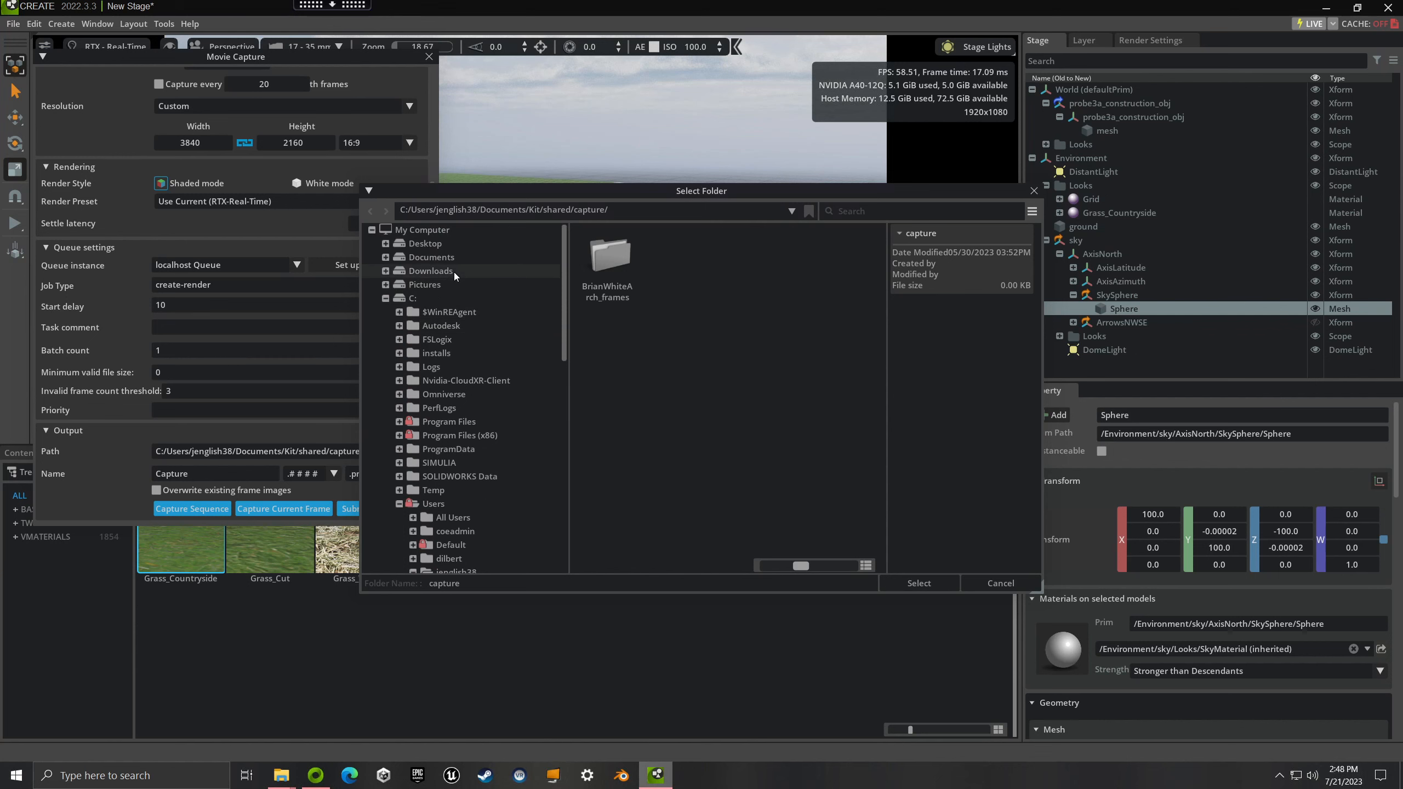
click(431, 271)
click(919, 583)
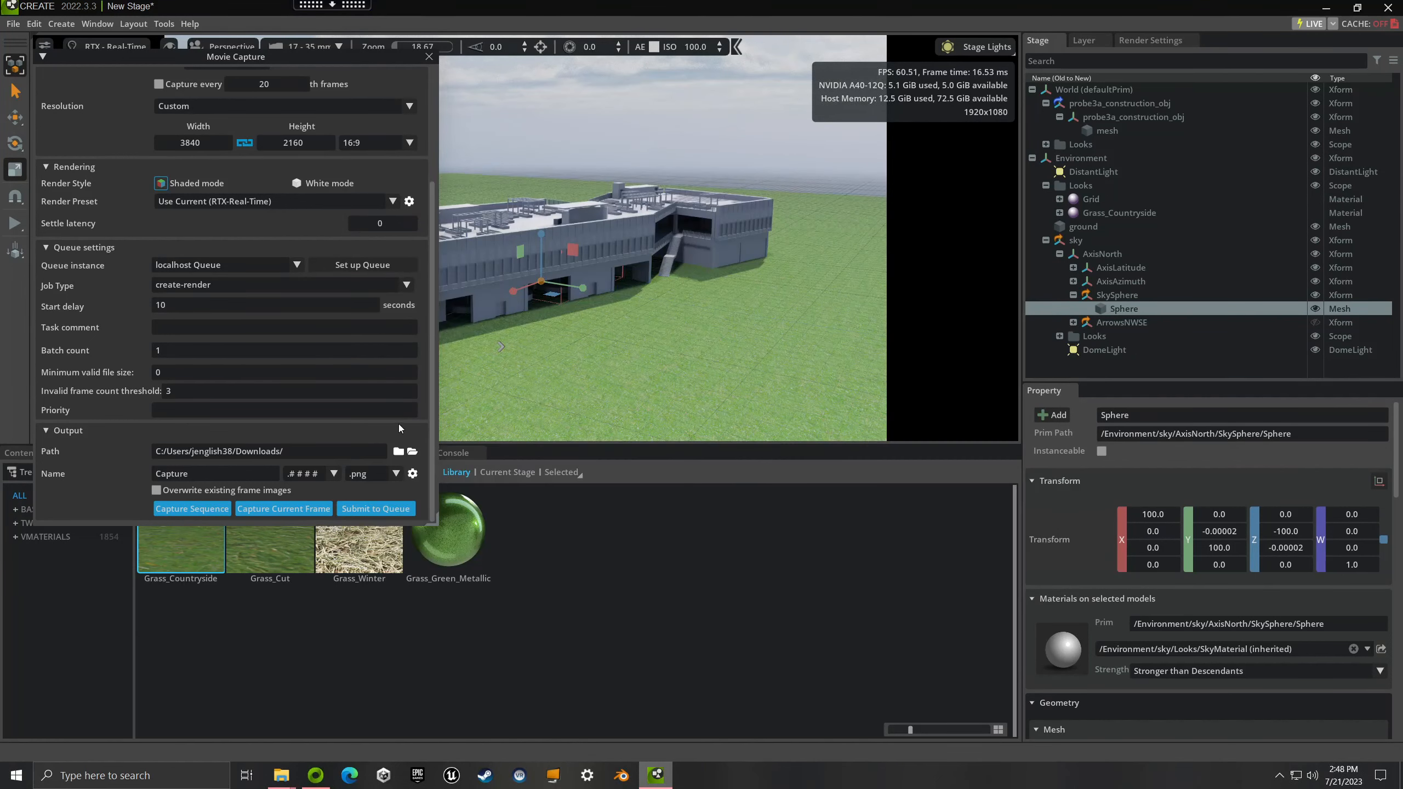
Step: Name the output BuildingCapture and capture the current frame
click(225, 475)
text(Building)
click(272, 511)
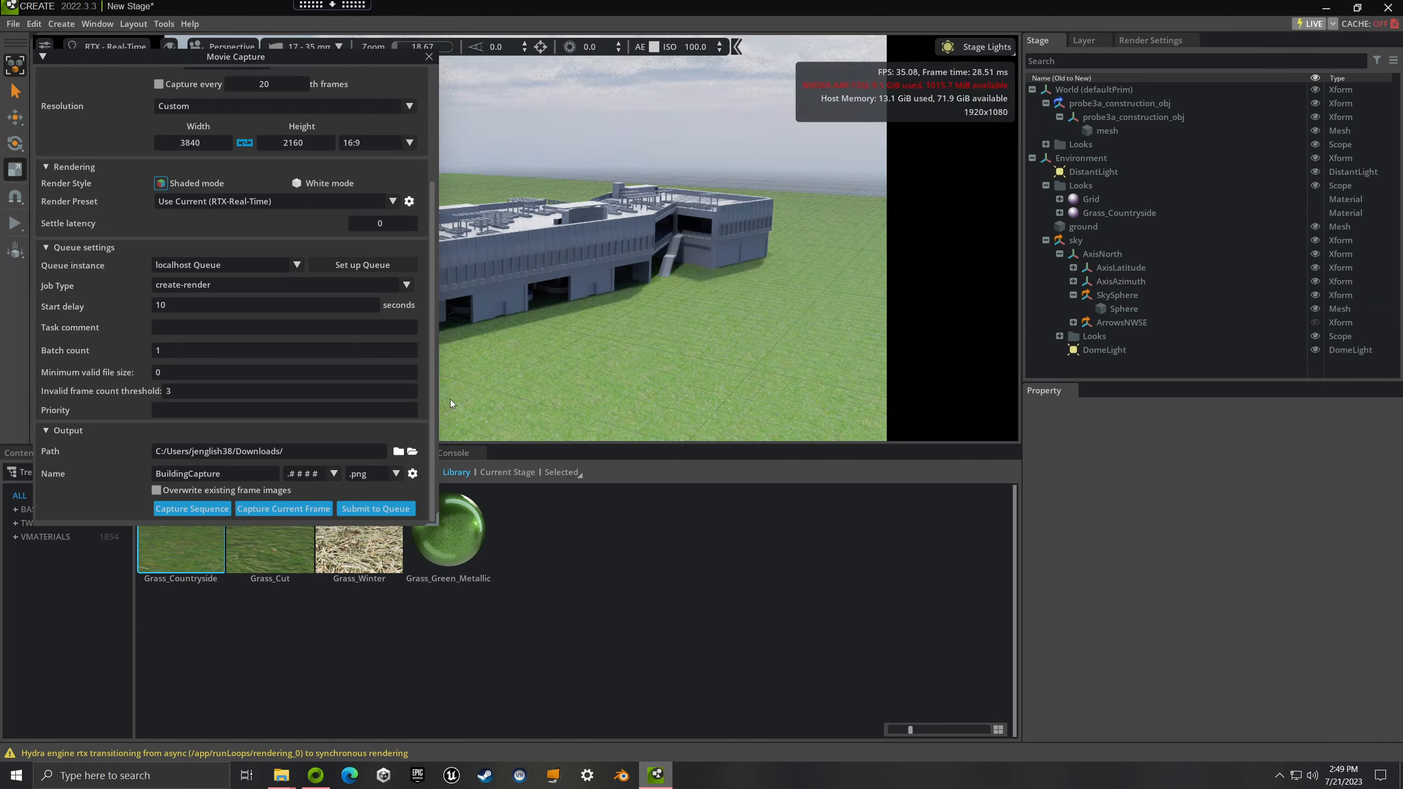
Step: View the captured building image from the Downloads folder in File Explorer and return to Omniverse Create
mouse_move(281, 775)
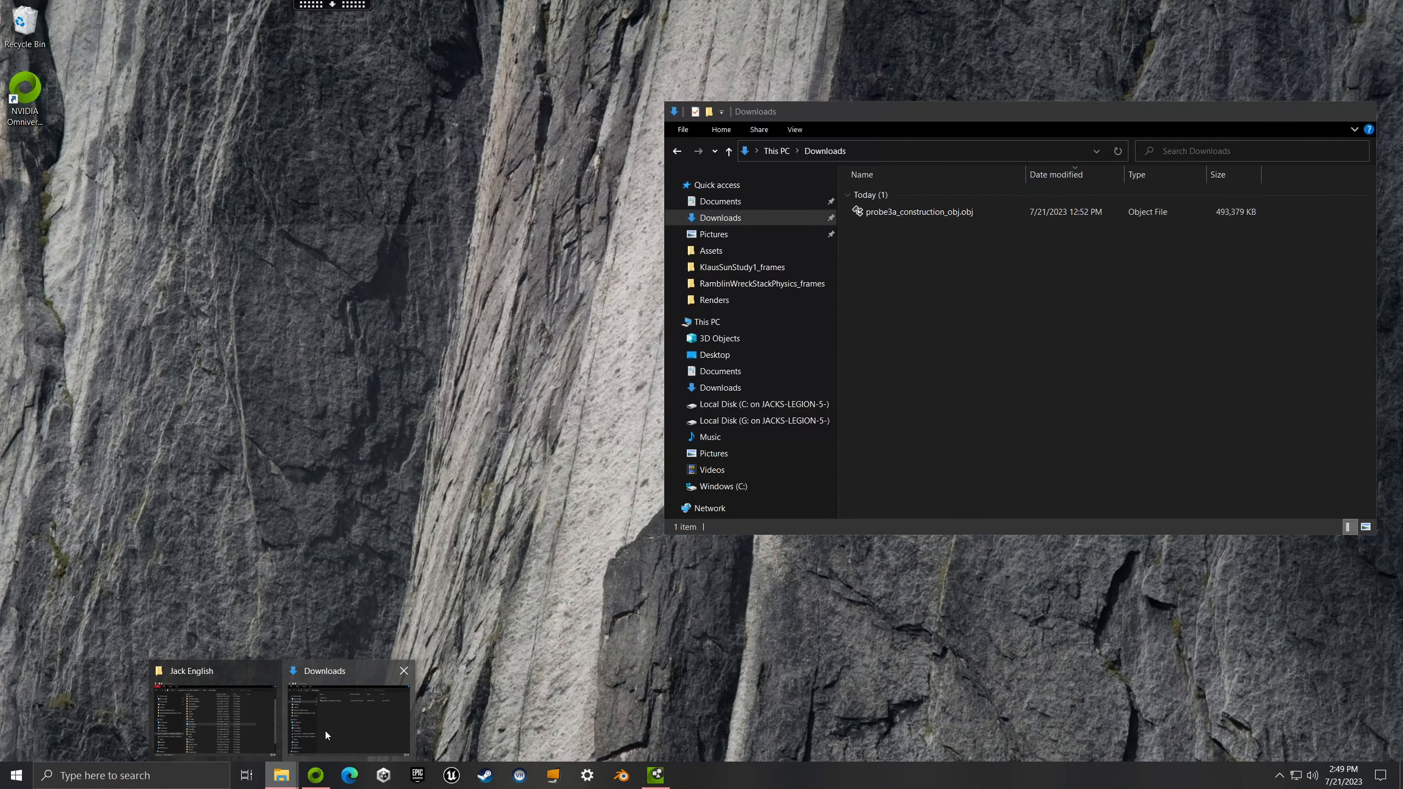
click(325, 731)
click(927, 227)
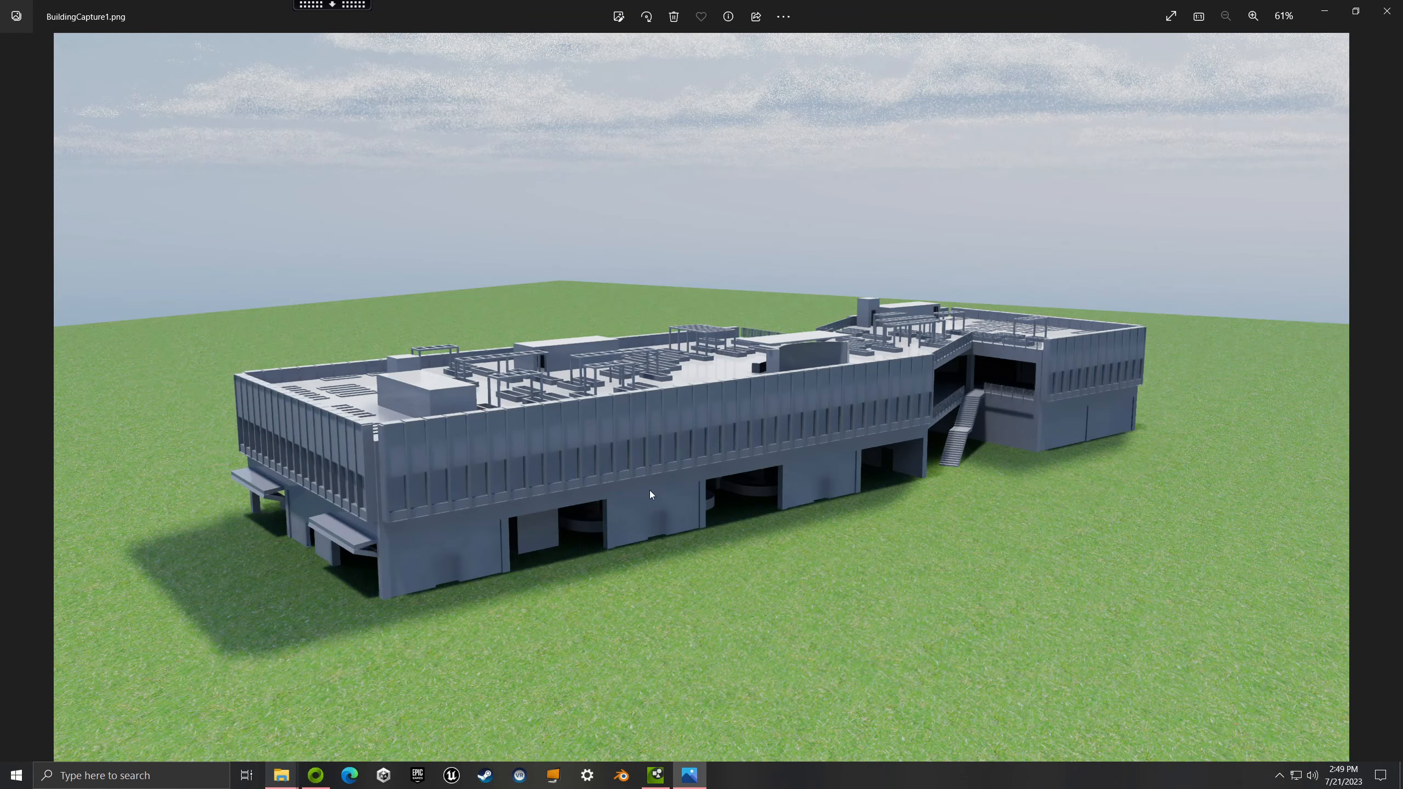
click(655, 775)
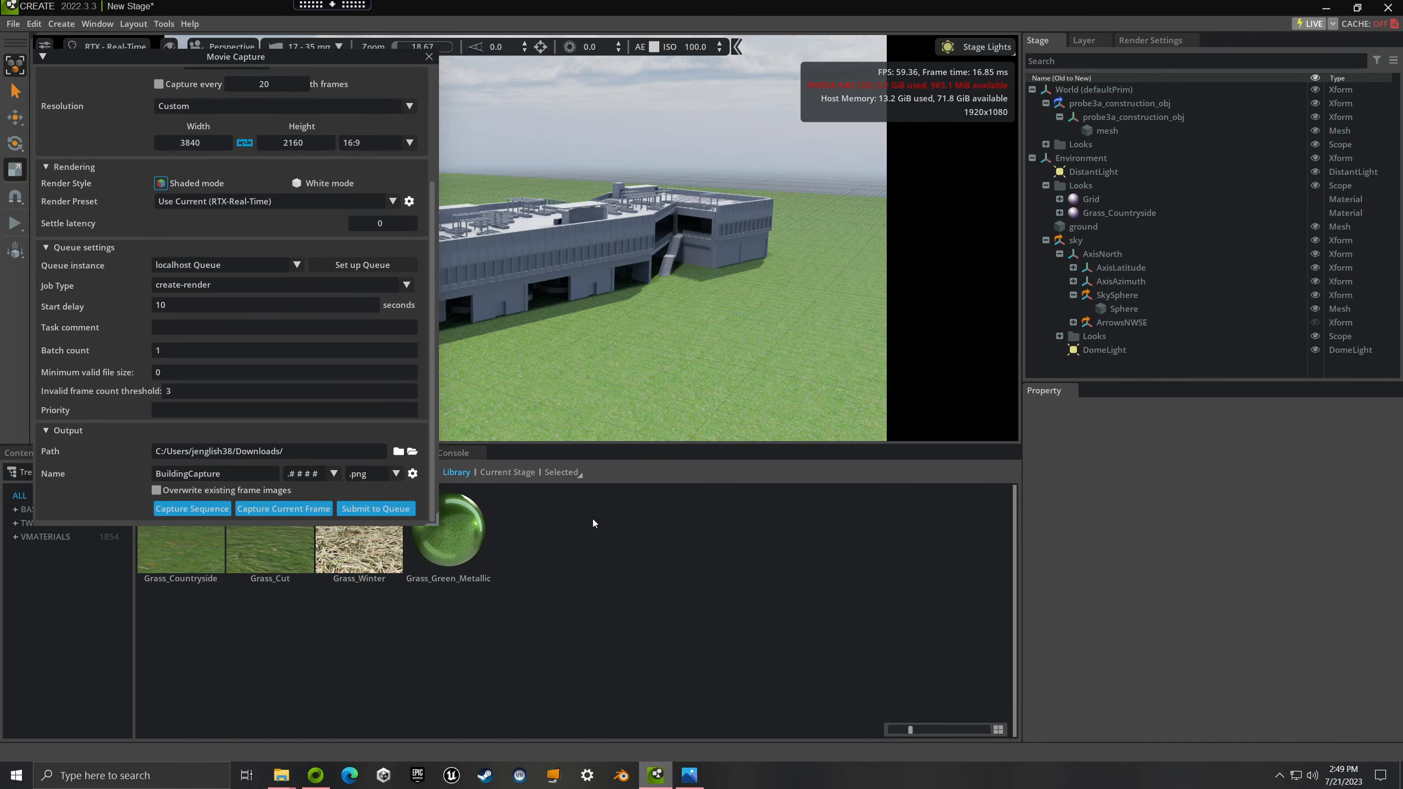
Step: Move Movie Capture clear of the viewport, open Sun Study, set the time to about 6:35 AM and play it
drag(319, 56, 1266, 400)
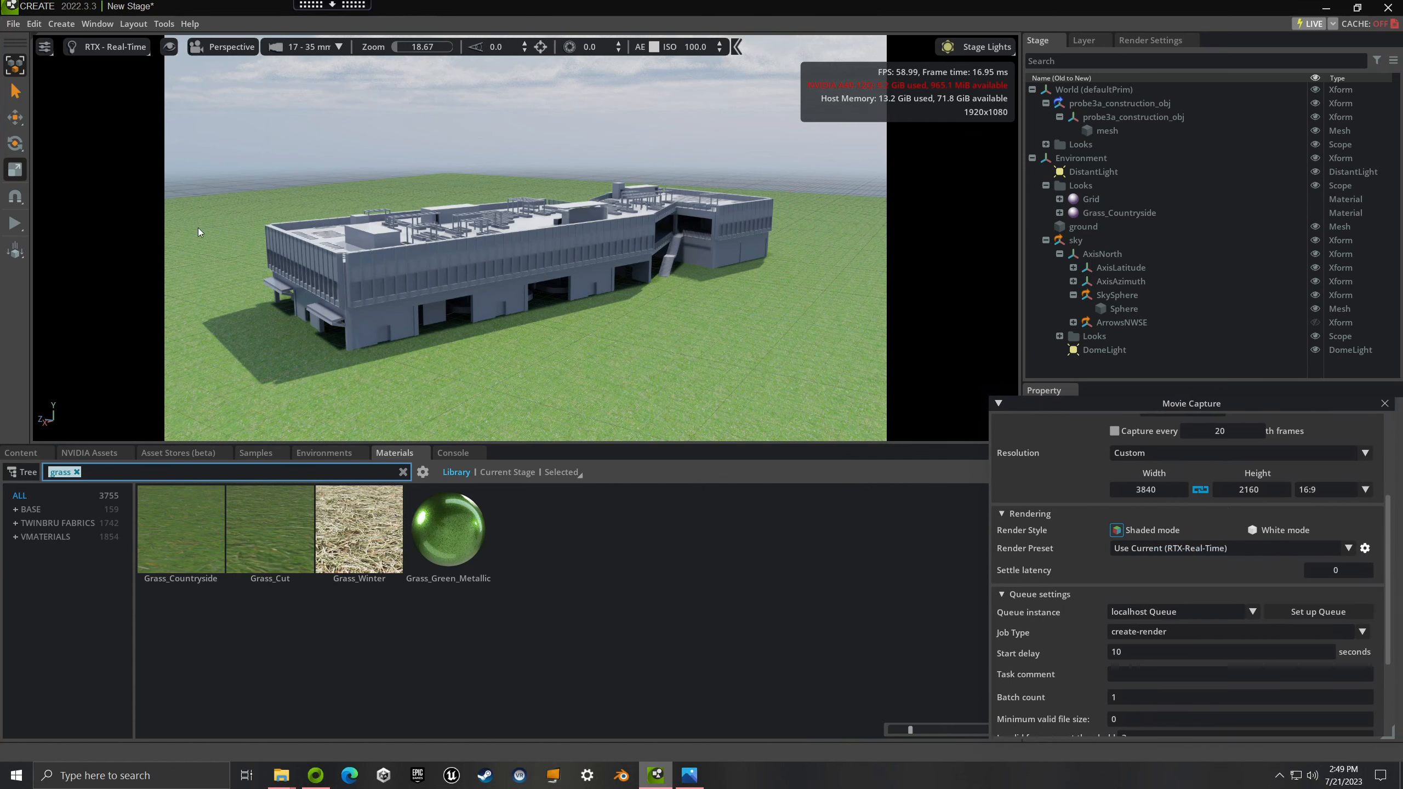
click(103, 27)
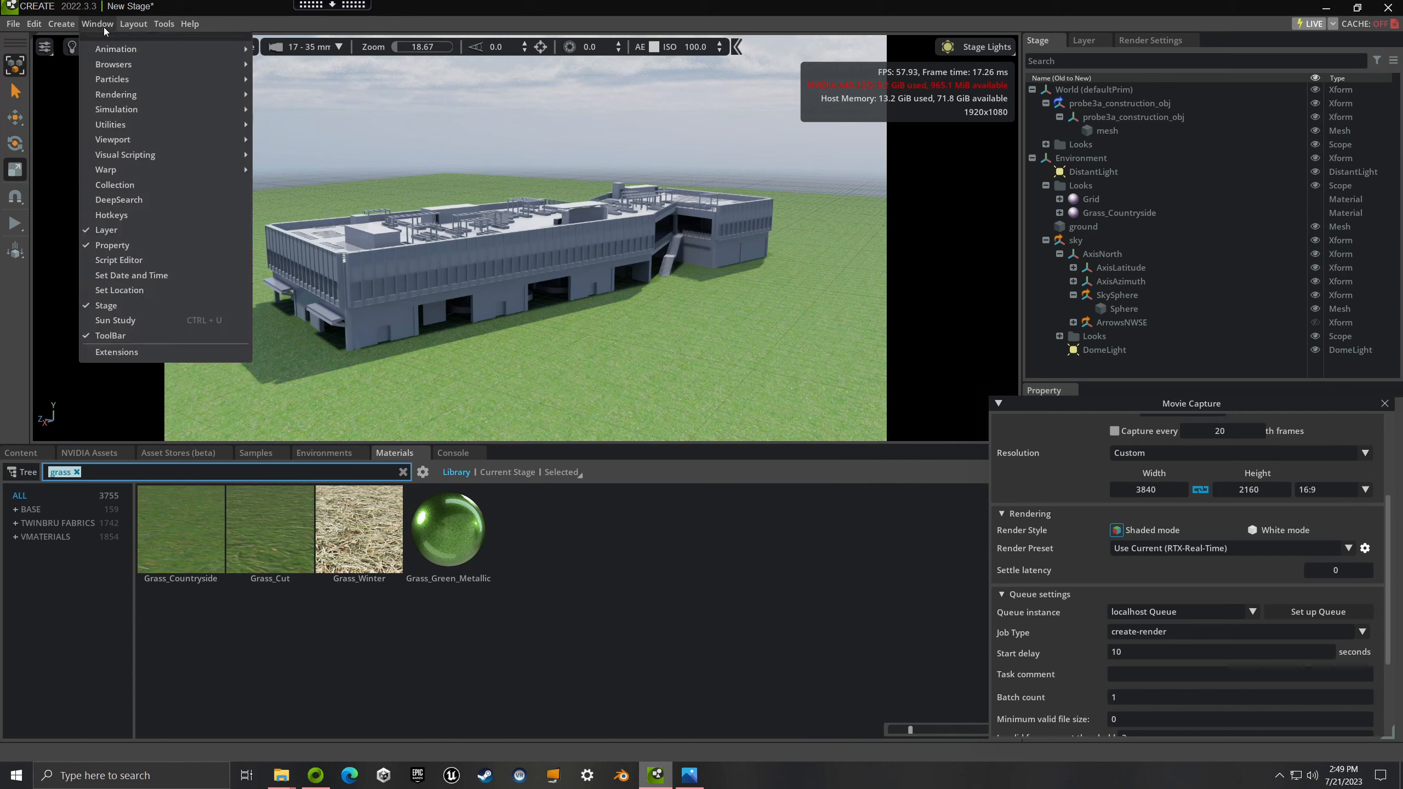
click(121, 320)
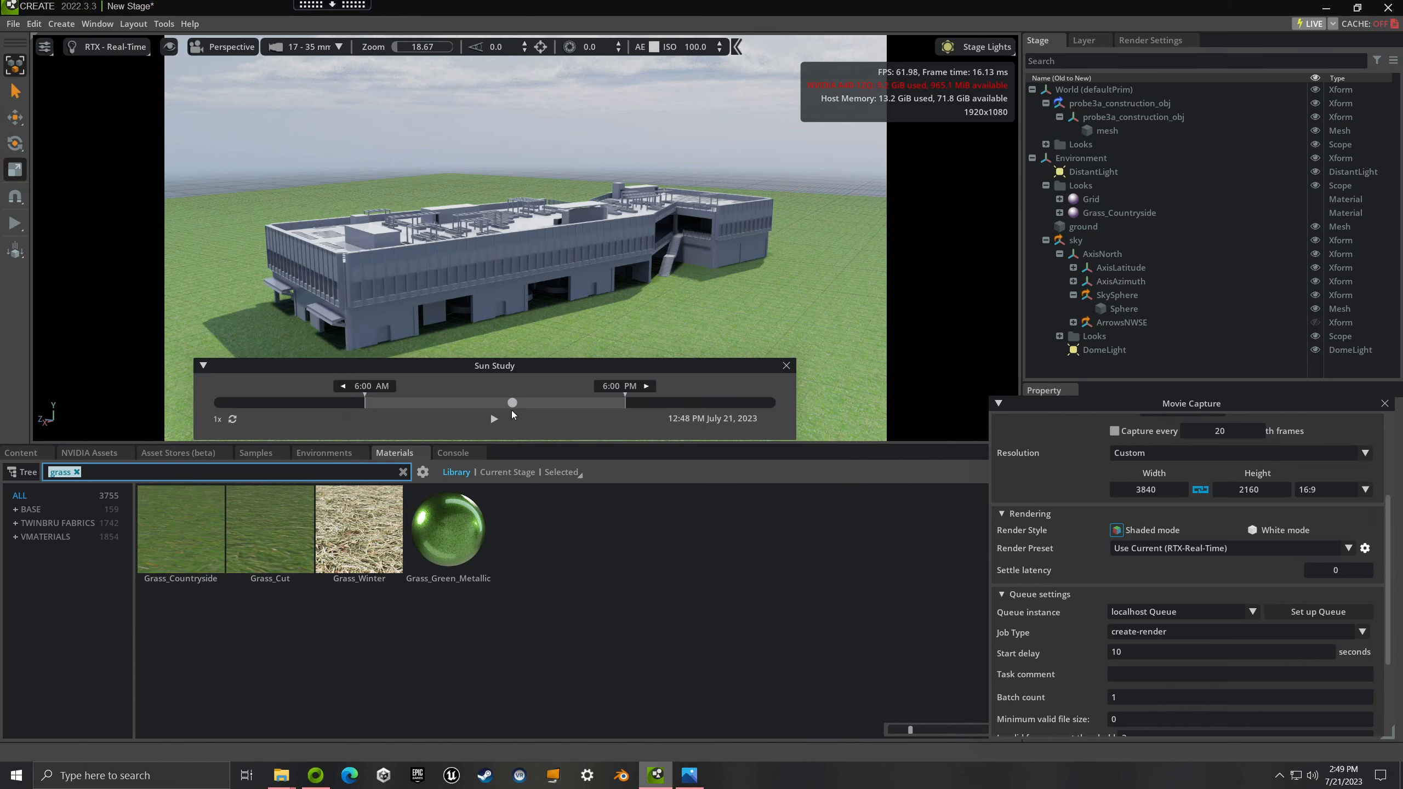
drag(511, 405, 377, 416)
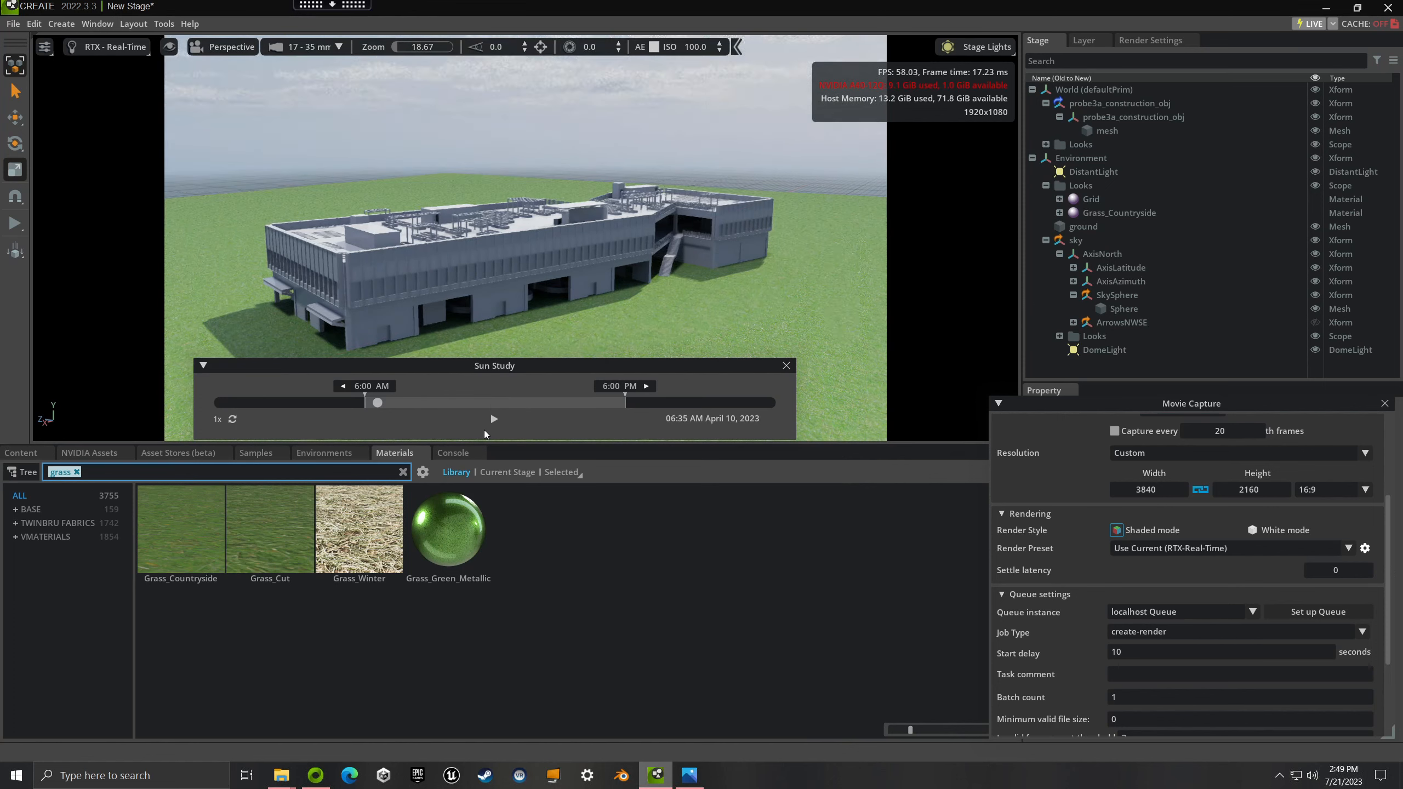
click(493, 419)
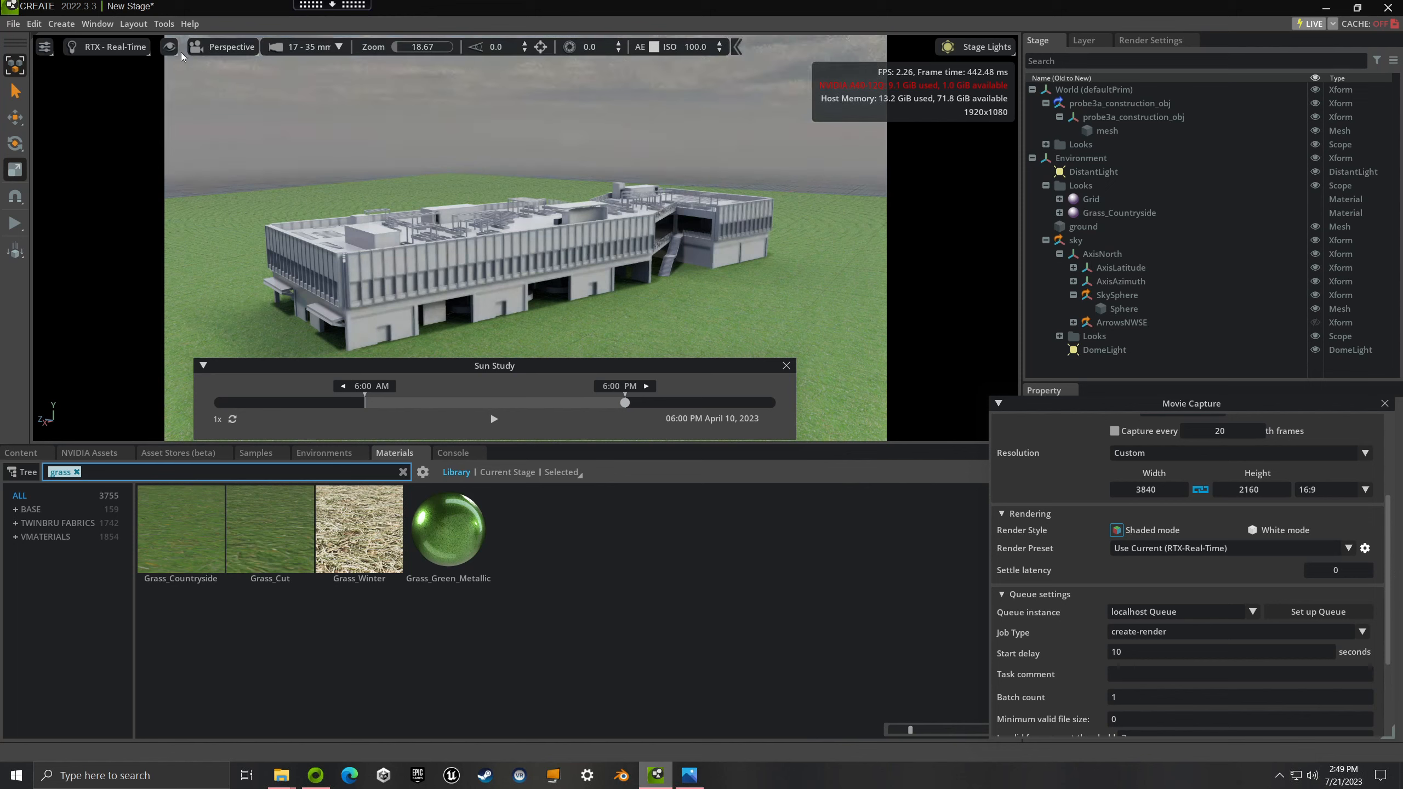
Step: Set the sun study location to the Atlanta preset with a north orientation of 65.5
click(99, 24)
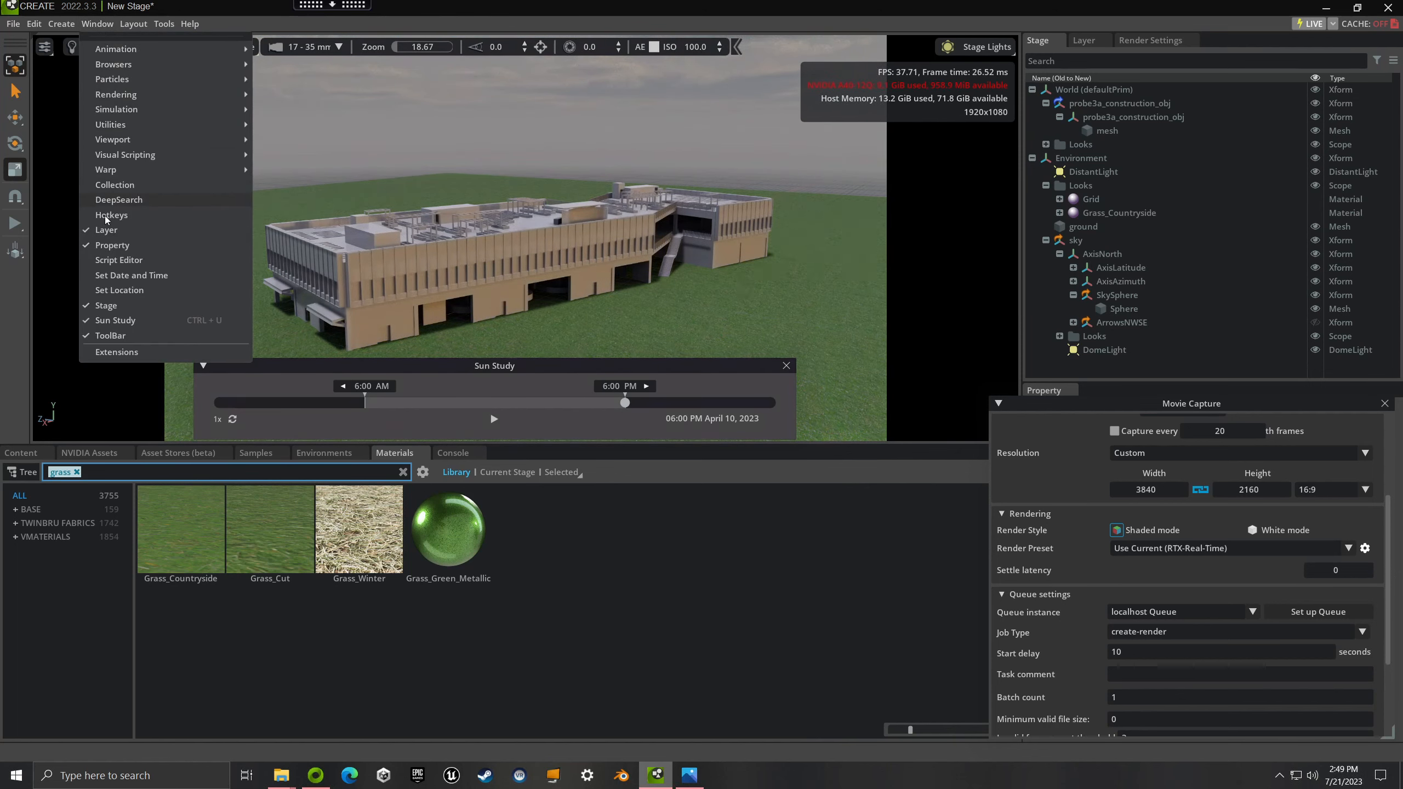
click(120, 290)
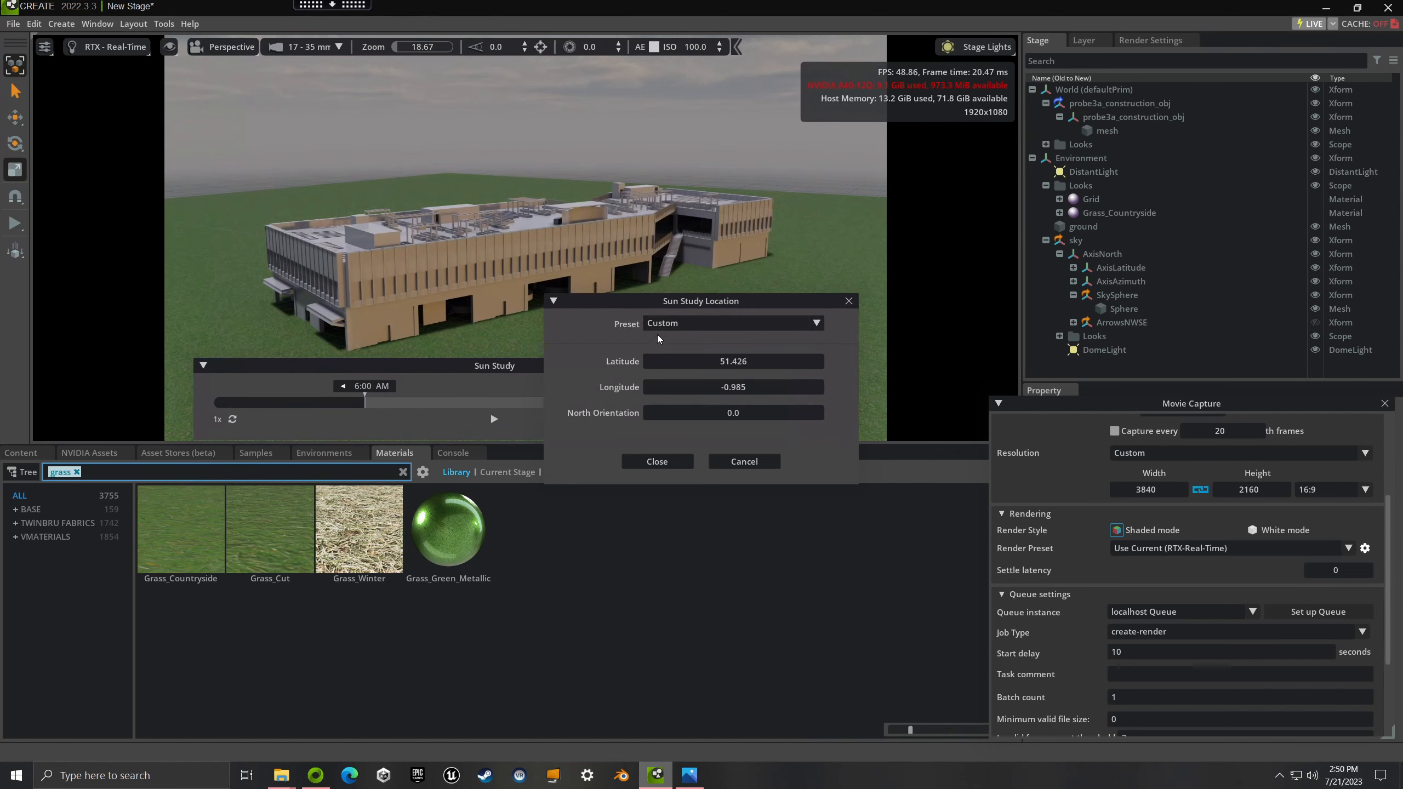
click(678, 324)
click(712, 379)
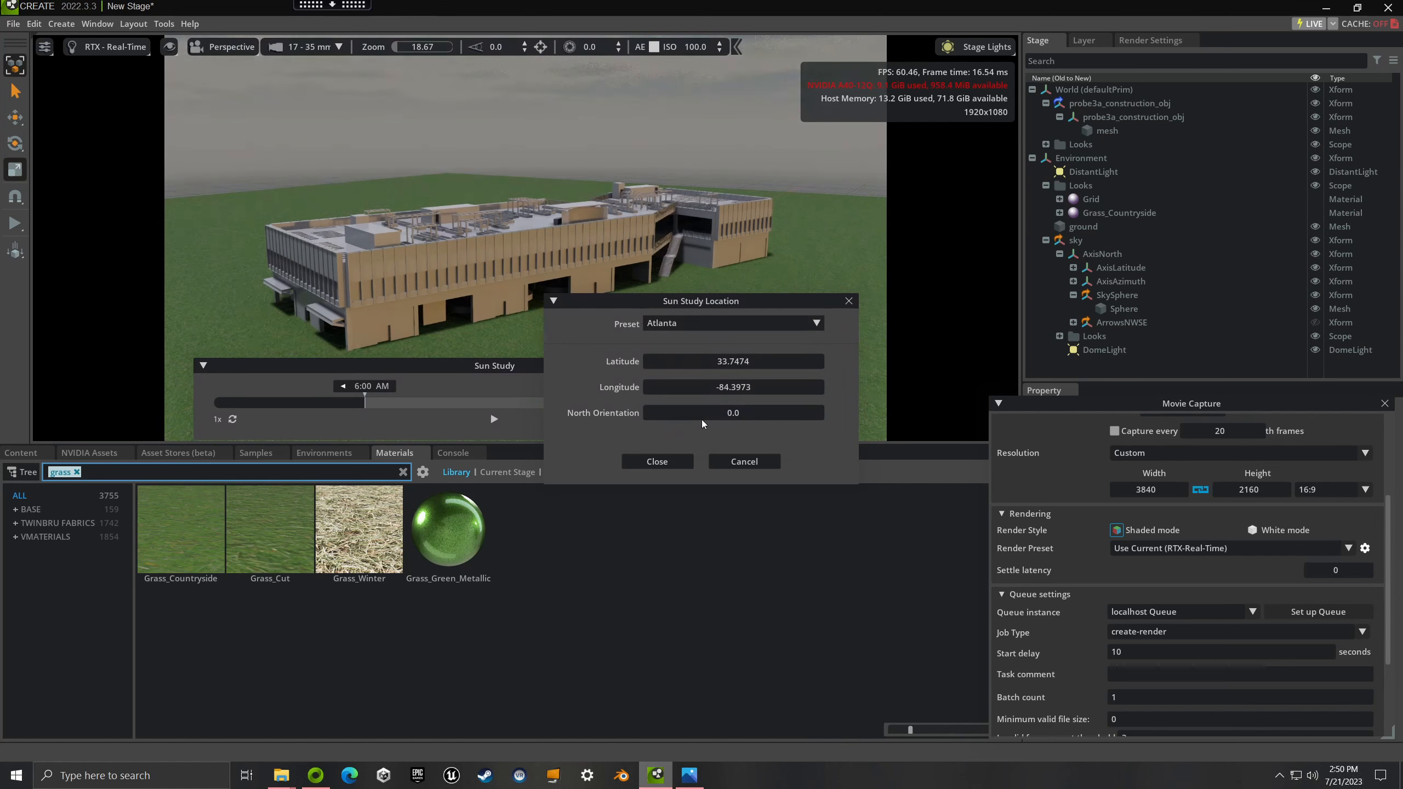
drag(733, 415, 697, 445)
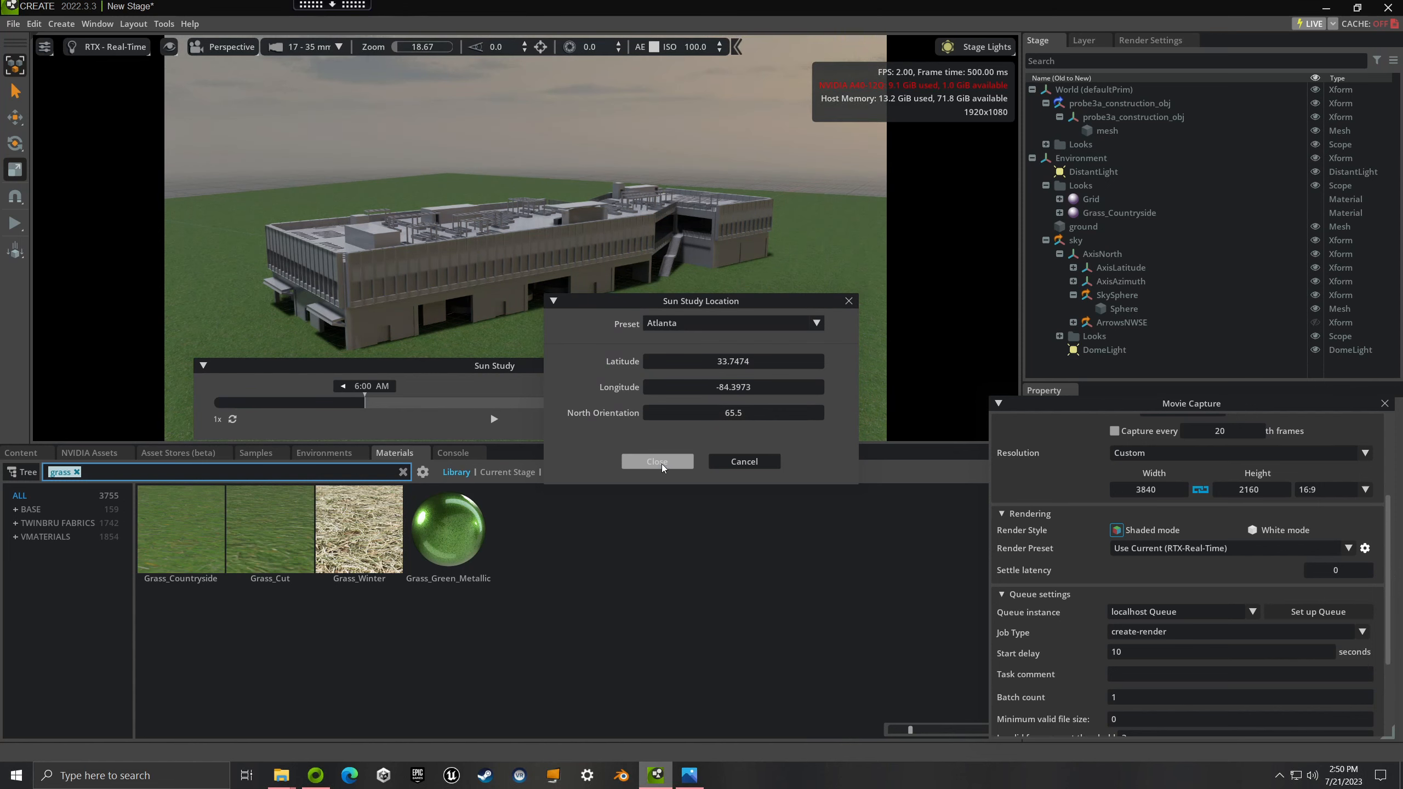
click(662, 467)
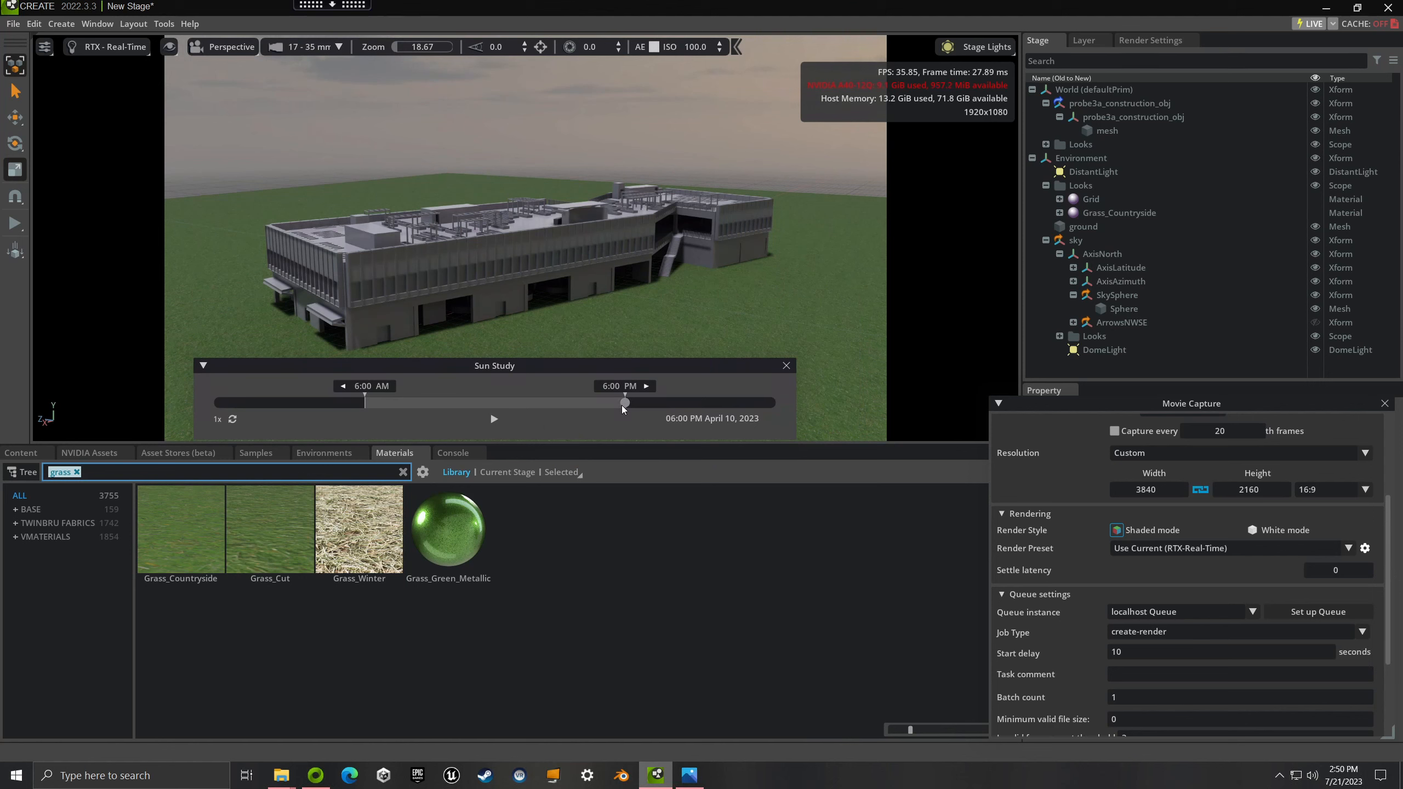
Step: Extend the sun study's end time to 8:22 PM and set the current time back to 6:00 AM
drag(638, 393, 675, 401)
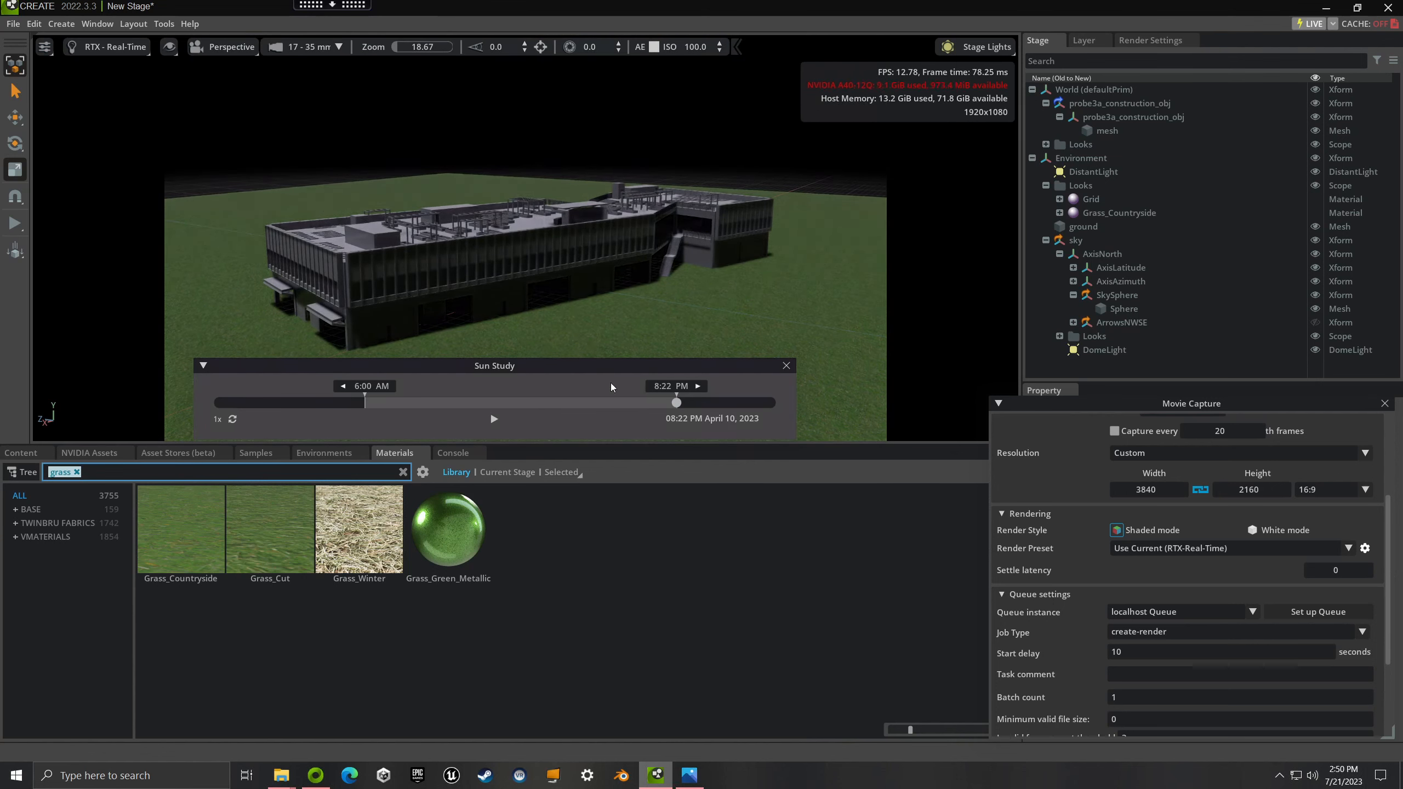
drag(676, 402, 365, 413)
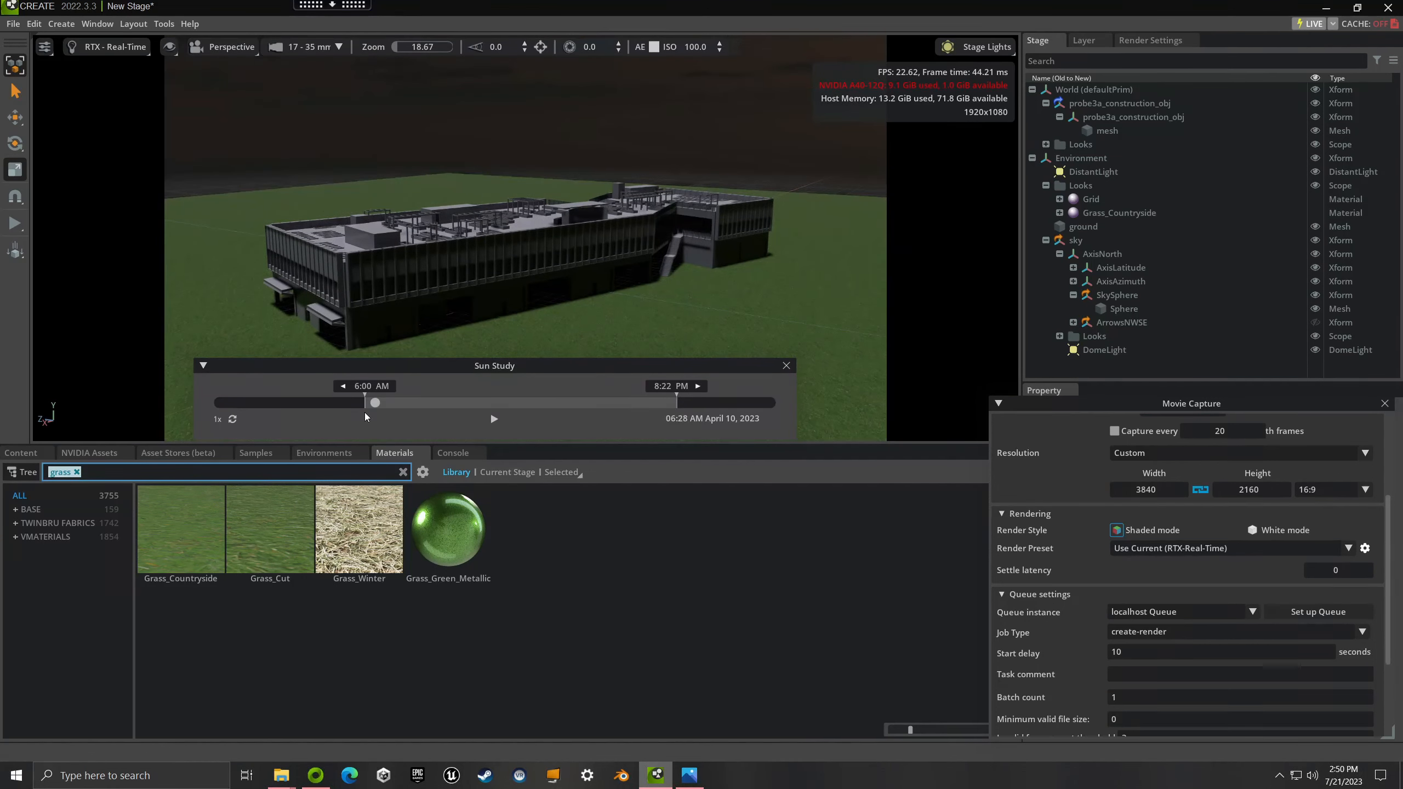
Step: Change the Movie Capture movie type to Sunstudy and review its capture settings
drag(1094, 408, 1015, 331)
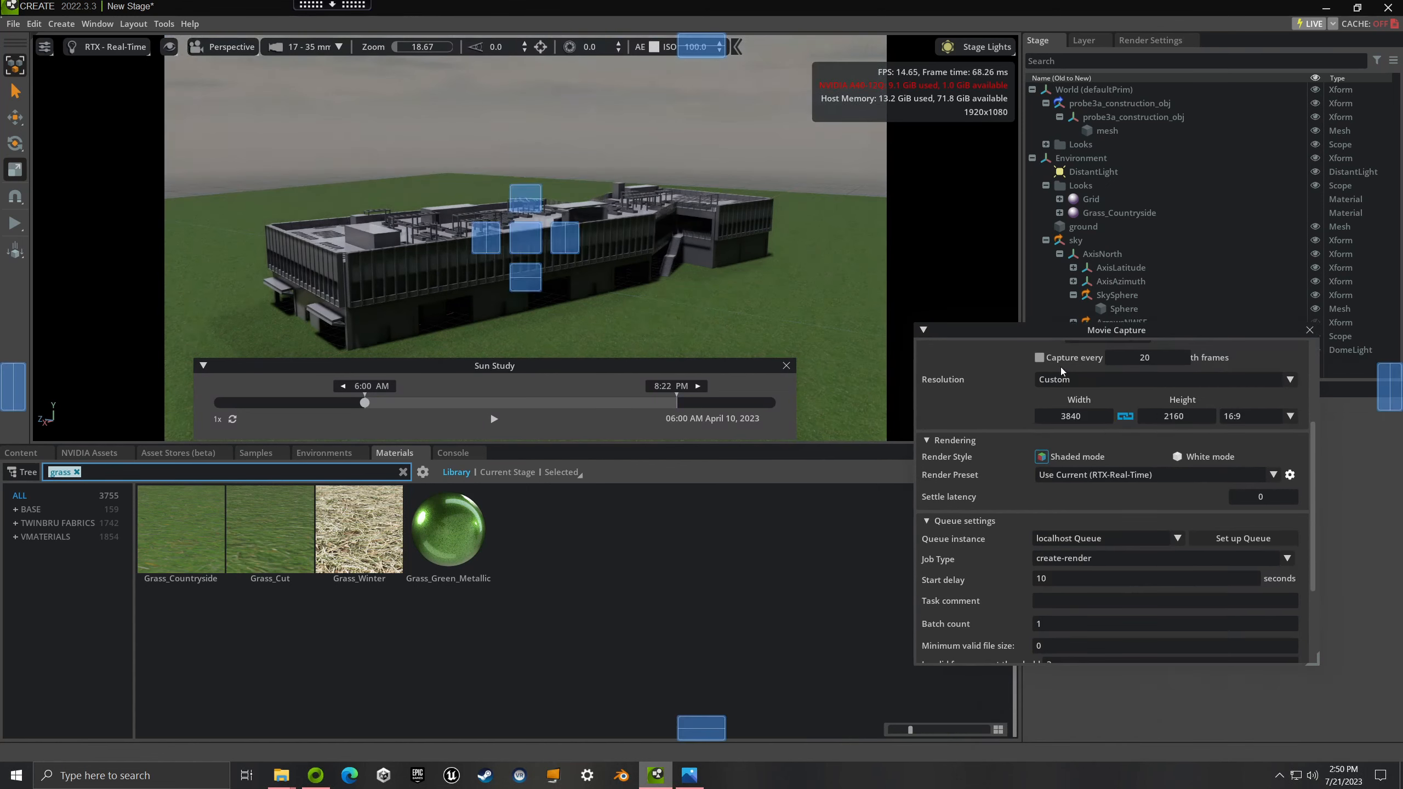
scroll(1096, 423, up, 3)
click(1084, 370)
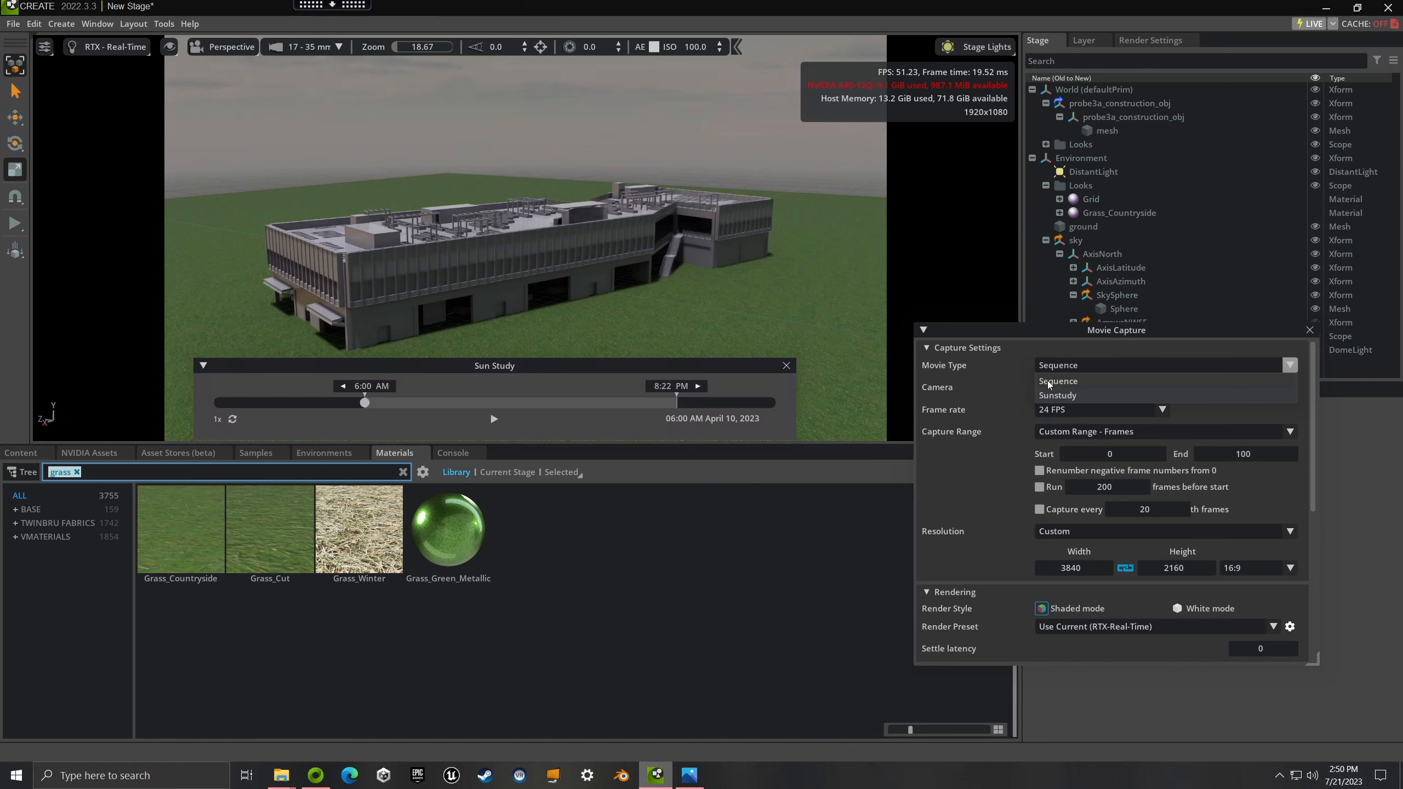
click(1057, 396)
scroll(1042, 406, down, 2)
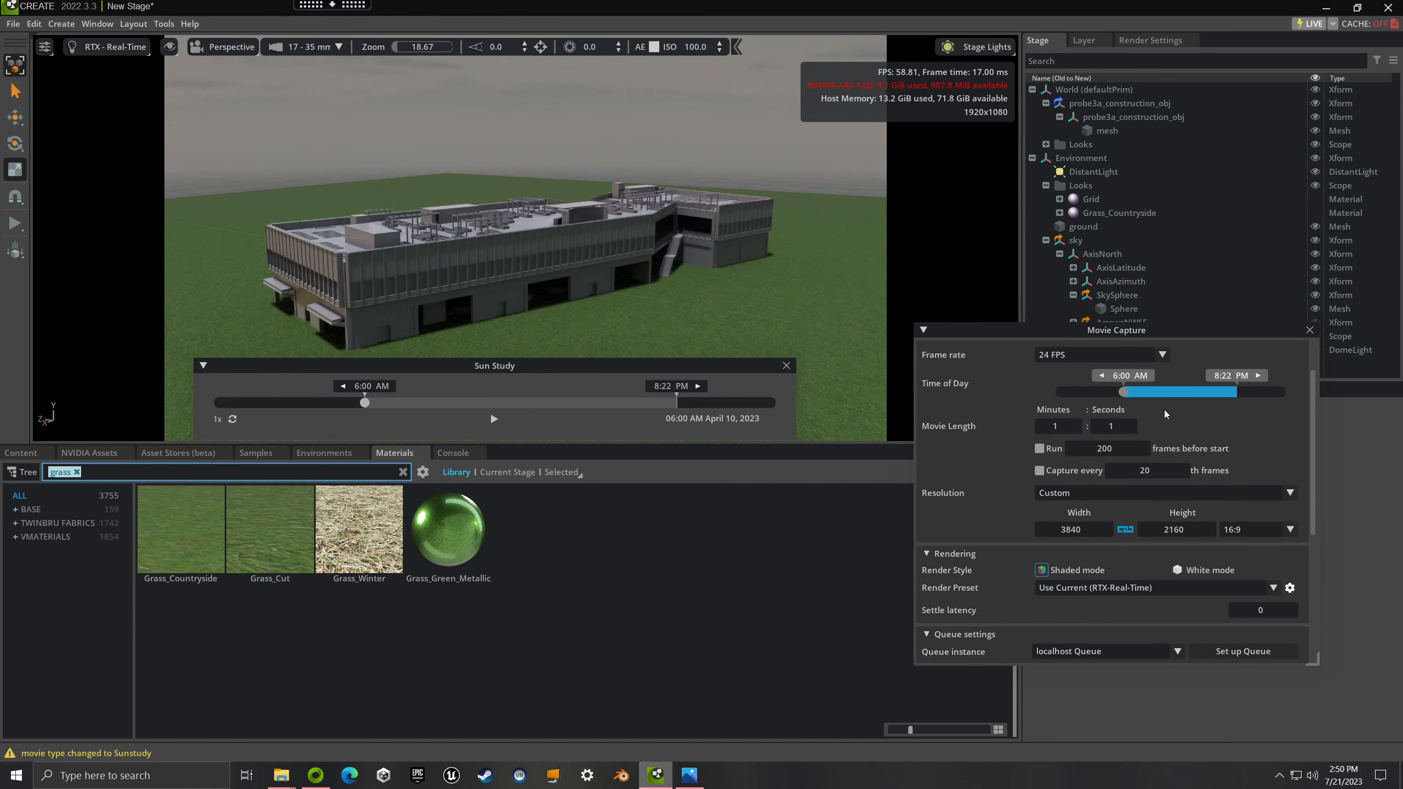
scroll(1044, 408, up, 2)
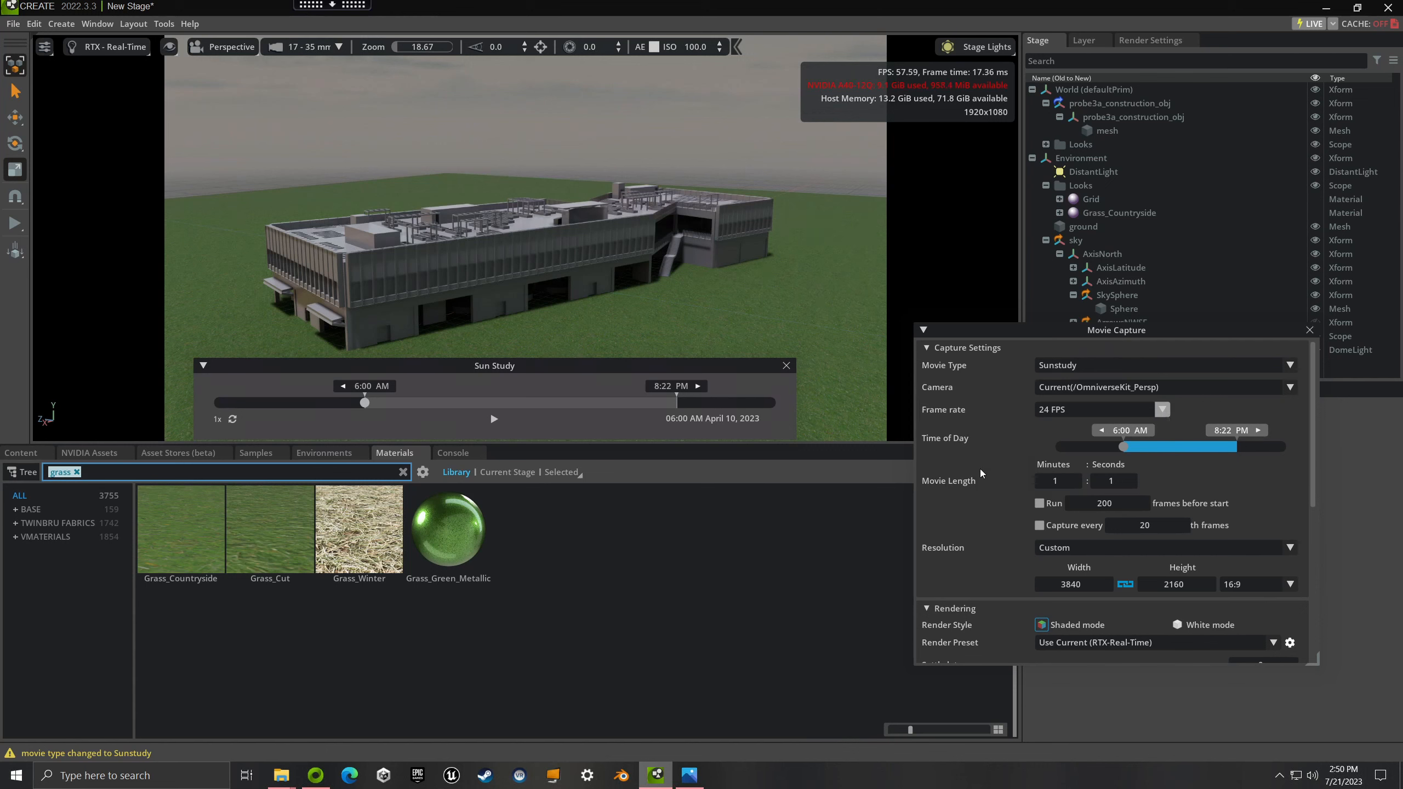
Step: Shorten the movie length to 0 minutes and a few seconds, and capture the sun study sequence
drag(1057, 480, 1114, 496)
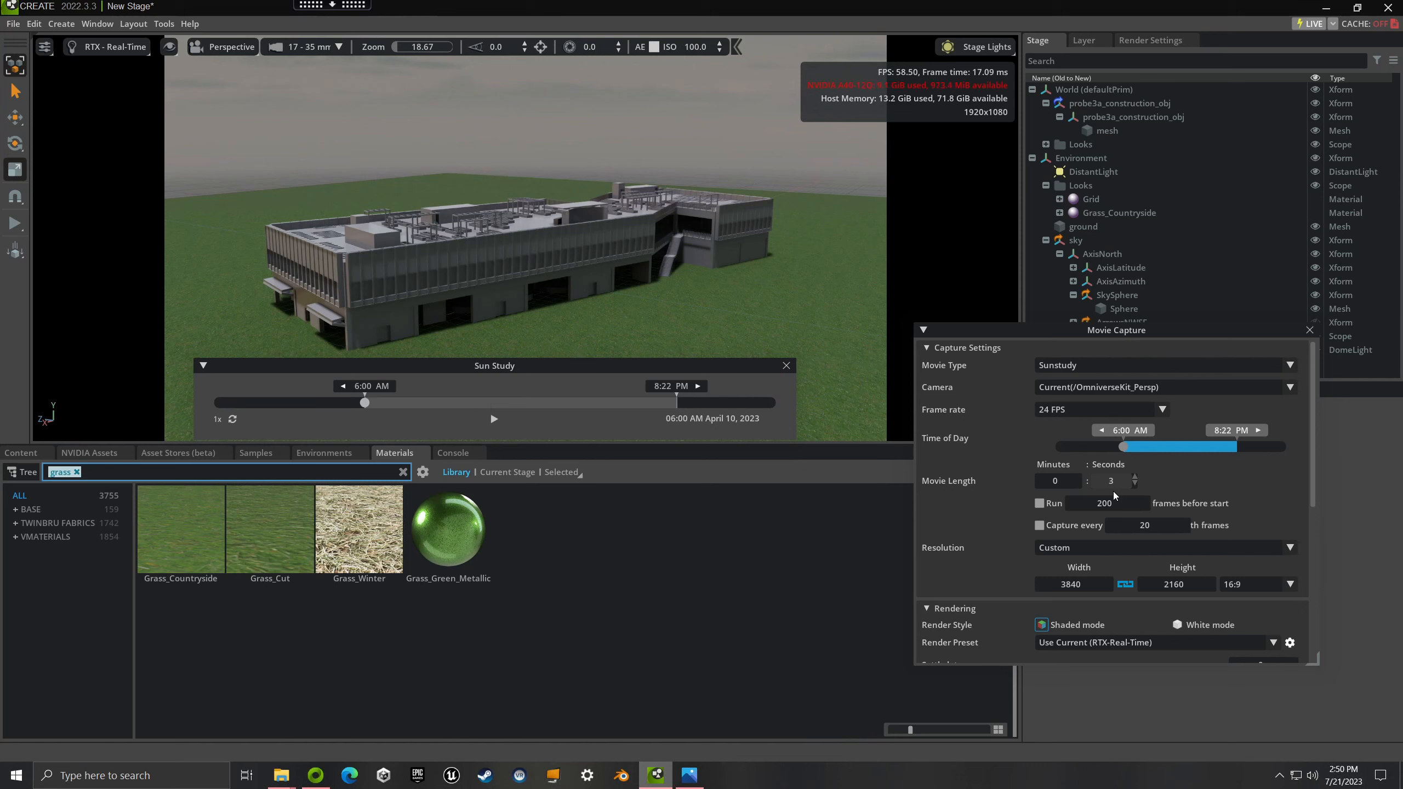
click(1134, 478)
scroll(997, 492, down, 2)
scroll(1022, 504, down, 9)
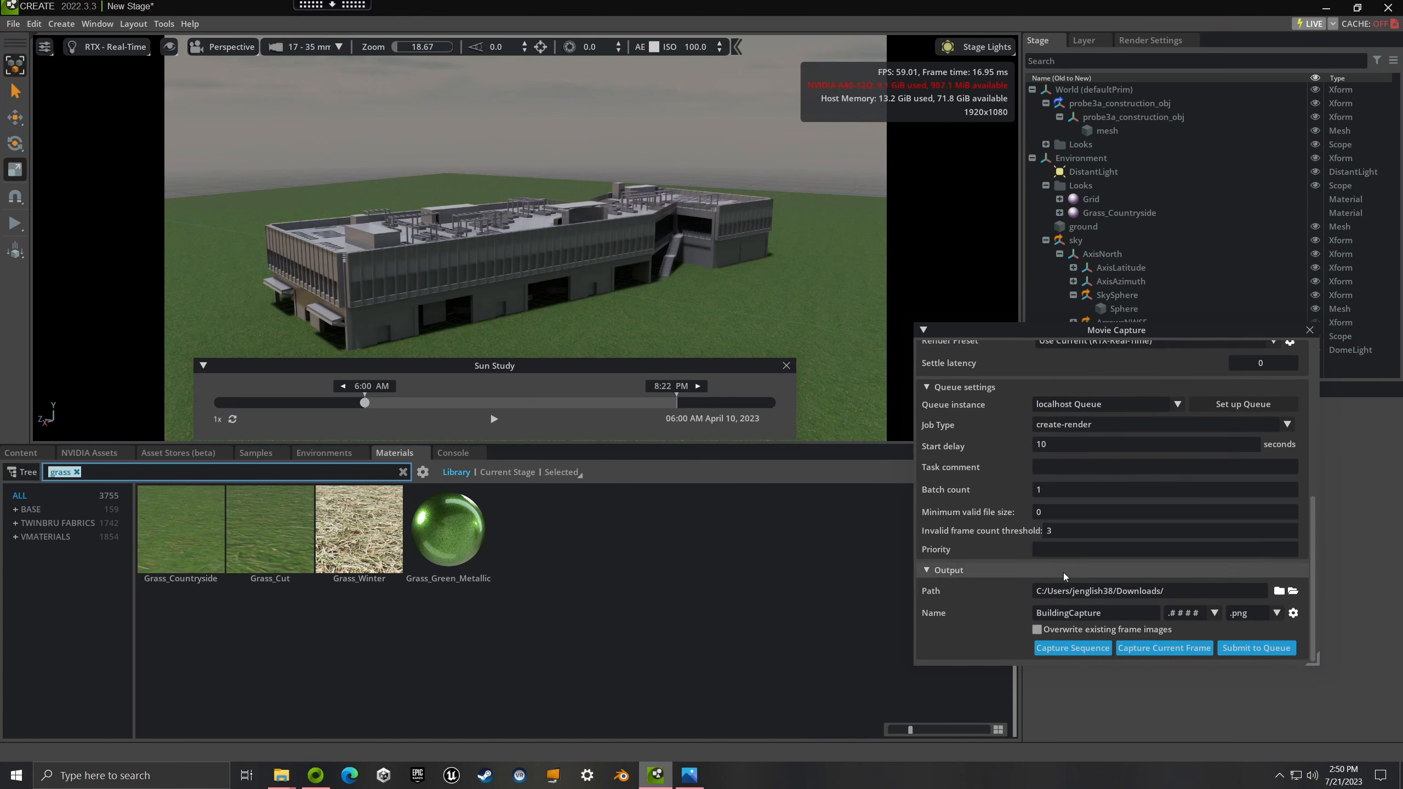
click(1082, 652)
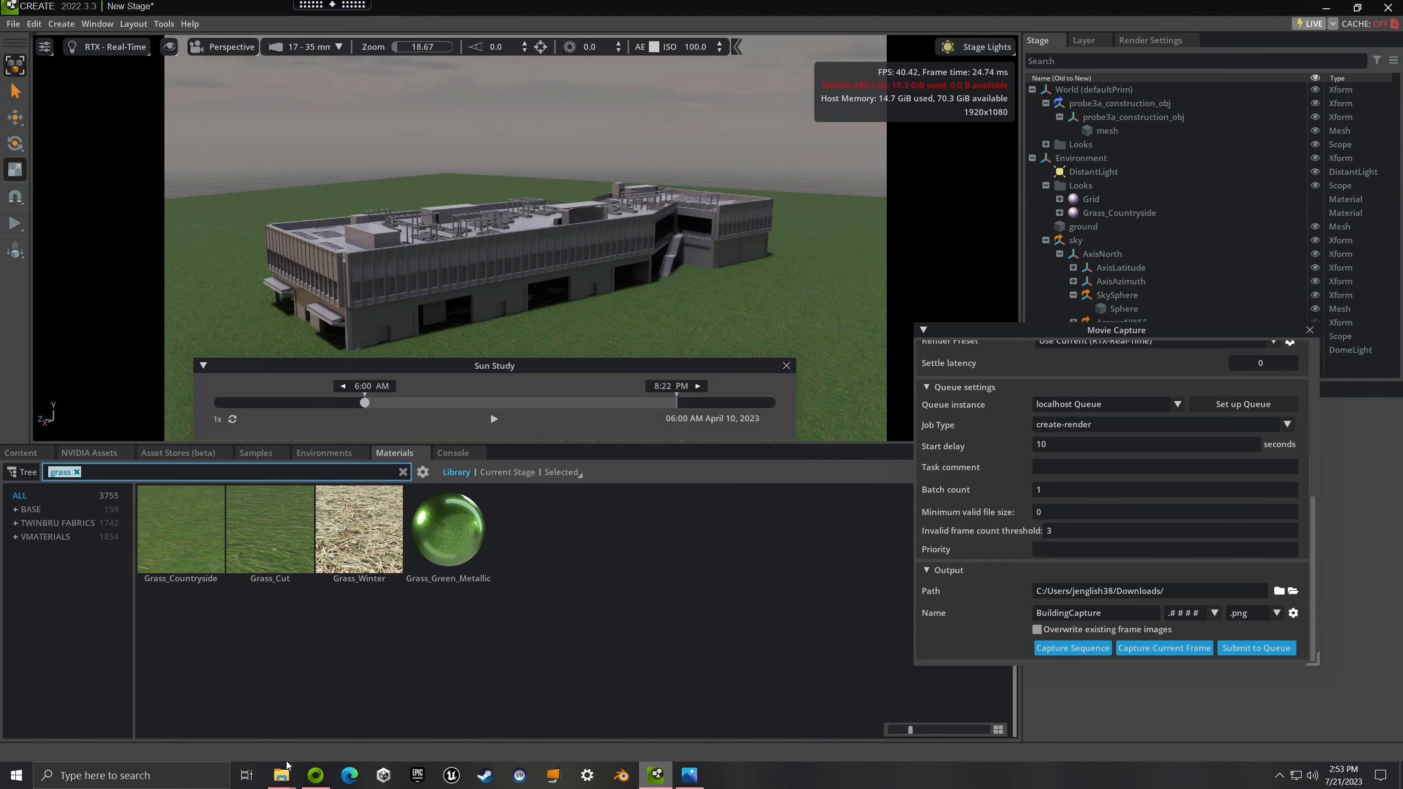
Step: Switch to File Explorer, open the BuildingCapture_frames folder in Downloads and look through the captured PNG frames
mouse_move(279, 775)
click(348, 713)
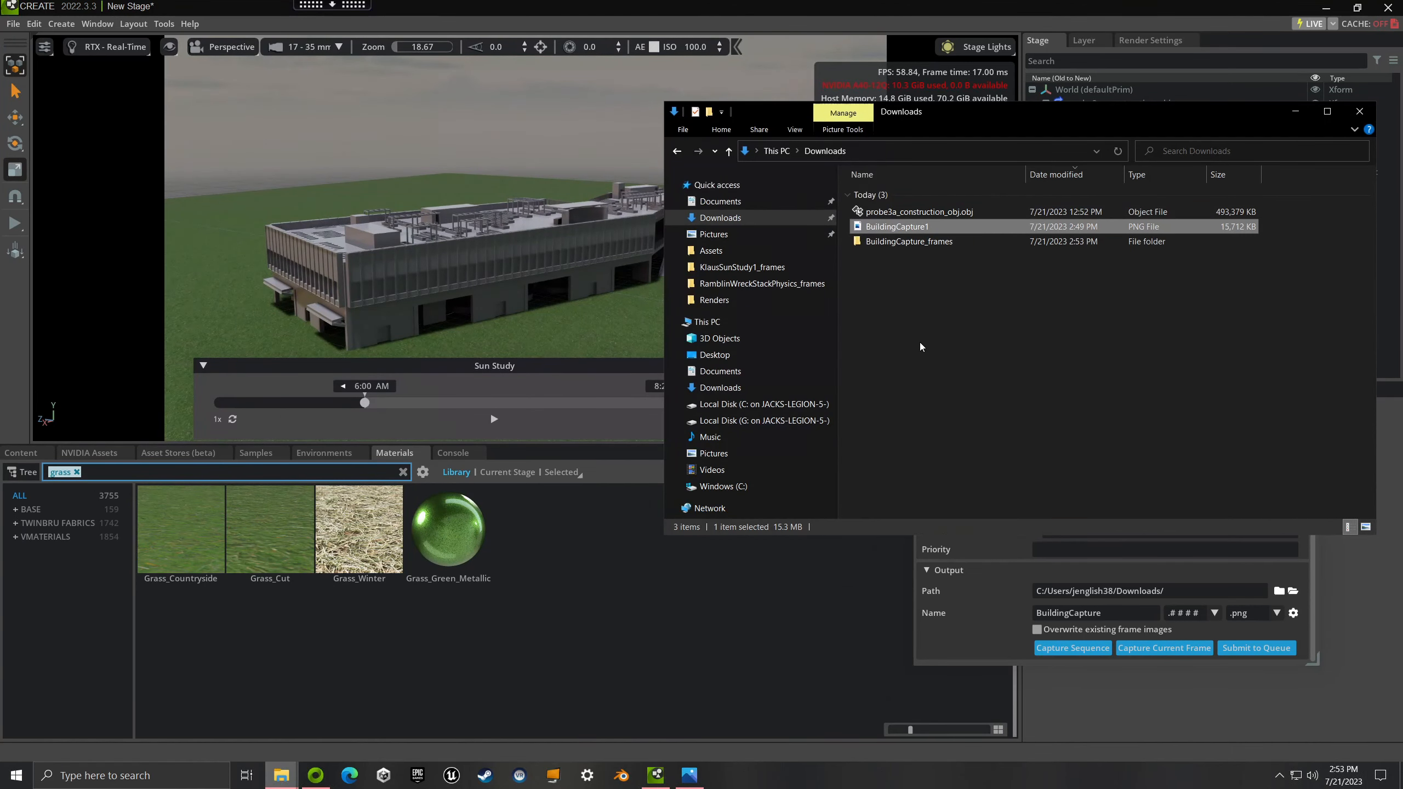
click(908, 242)
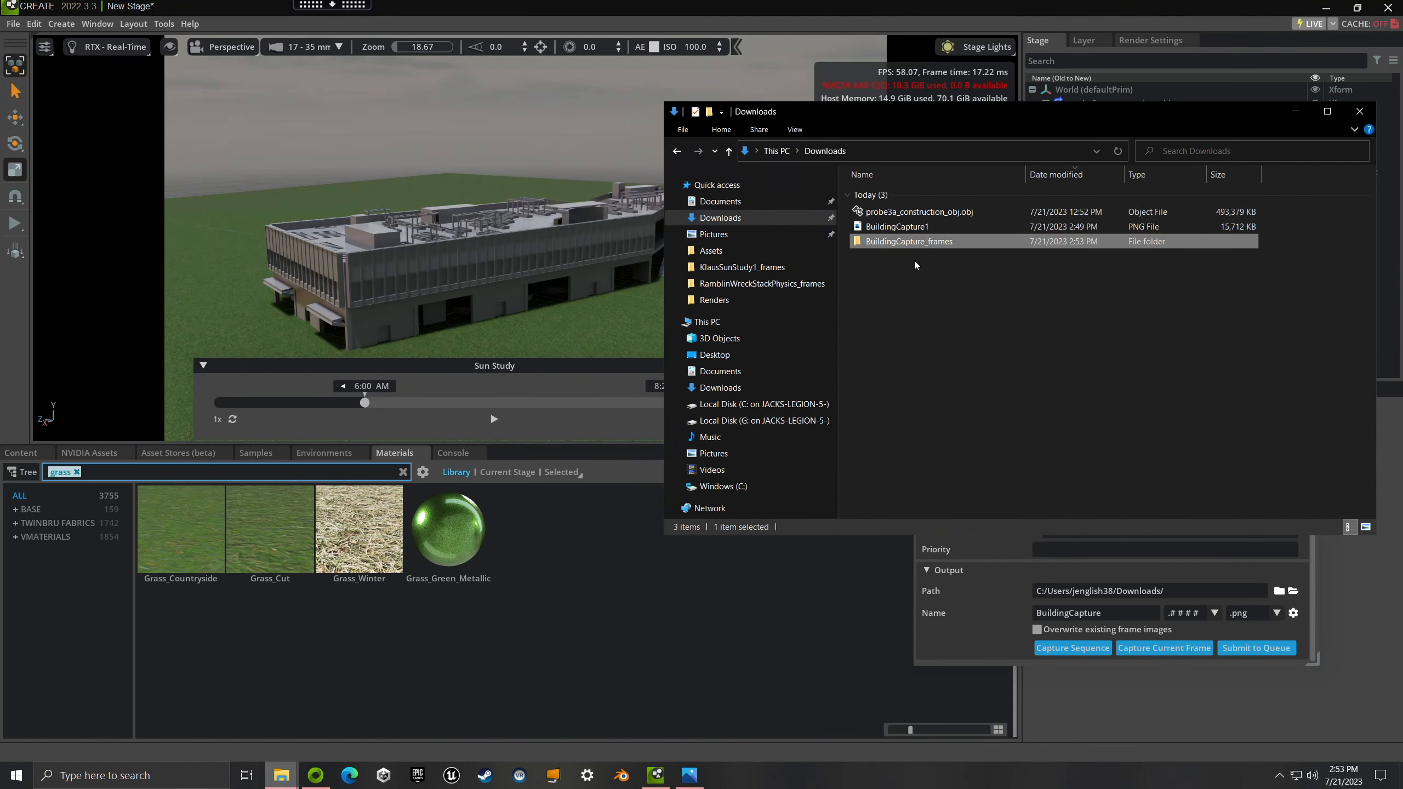
double_click(918, 243)
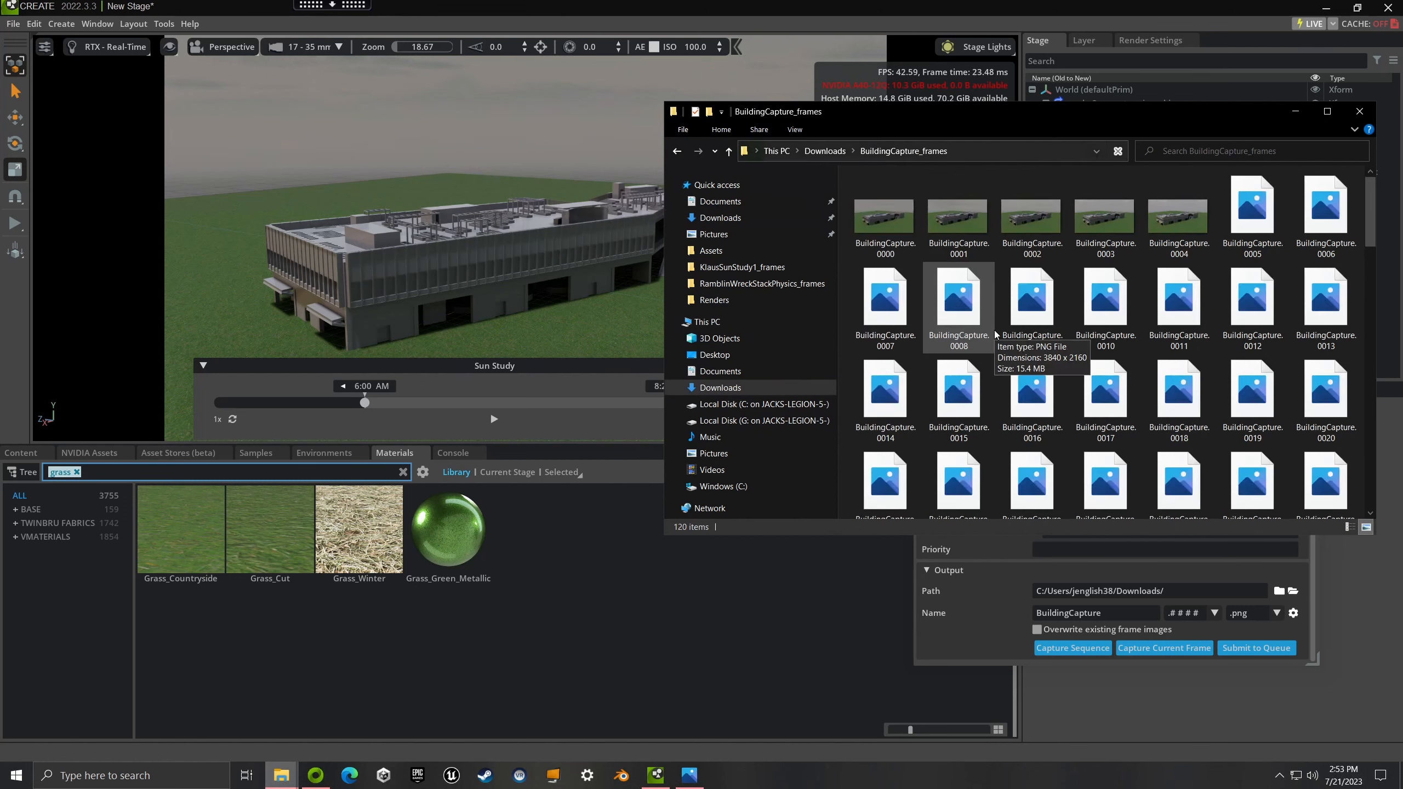
scroll(1366, 228, down, 2)
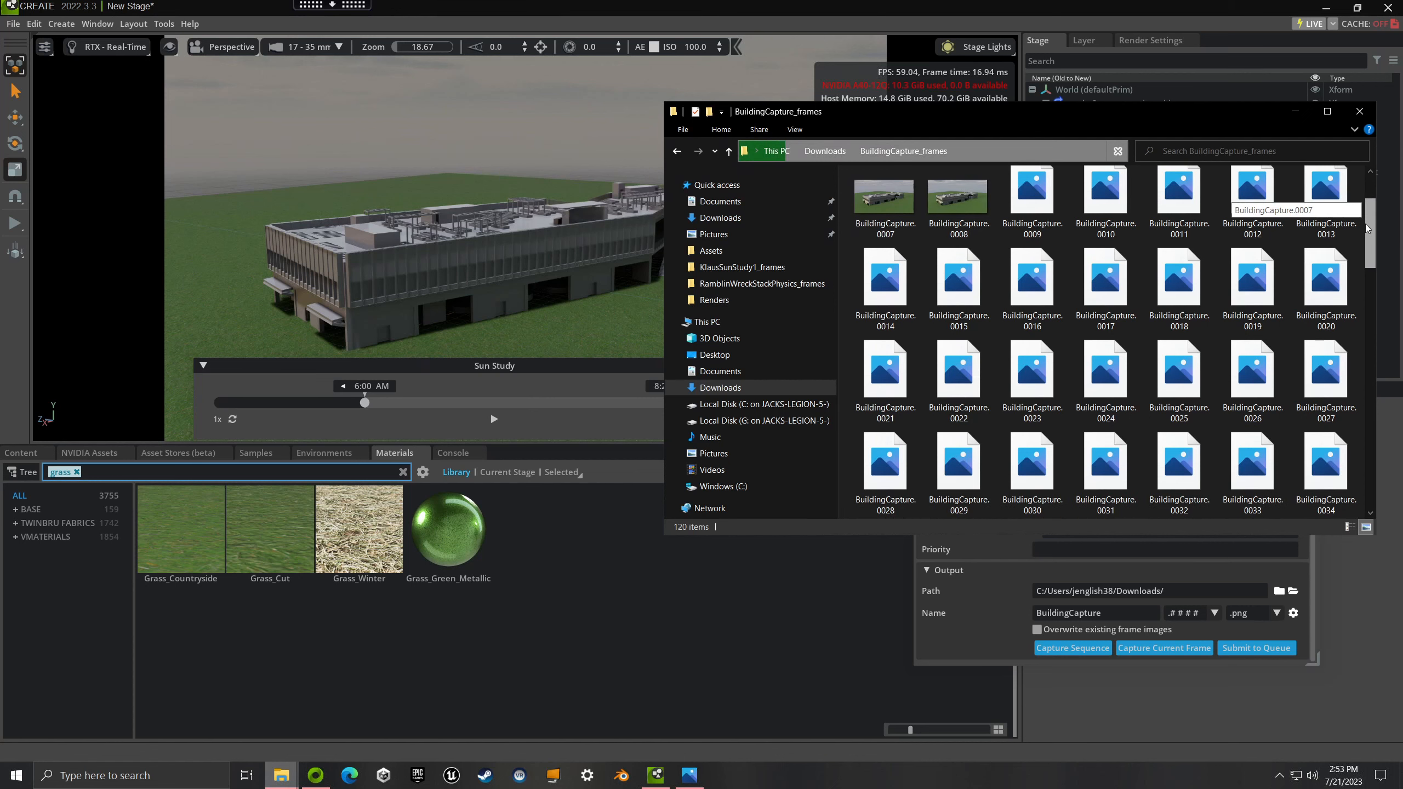
Step: Switch back to Omniverse Create and check the output file formats offered in Movie Capture without changing the current one
click(1006, 622)
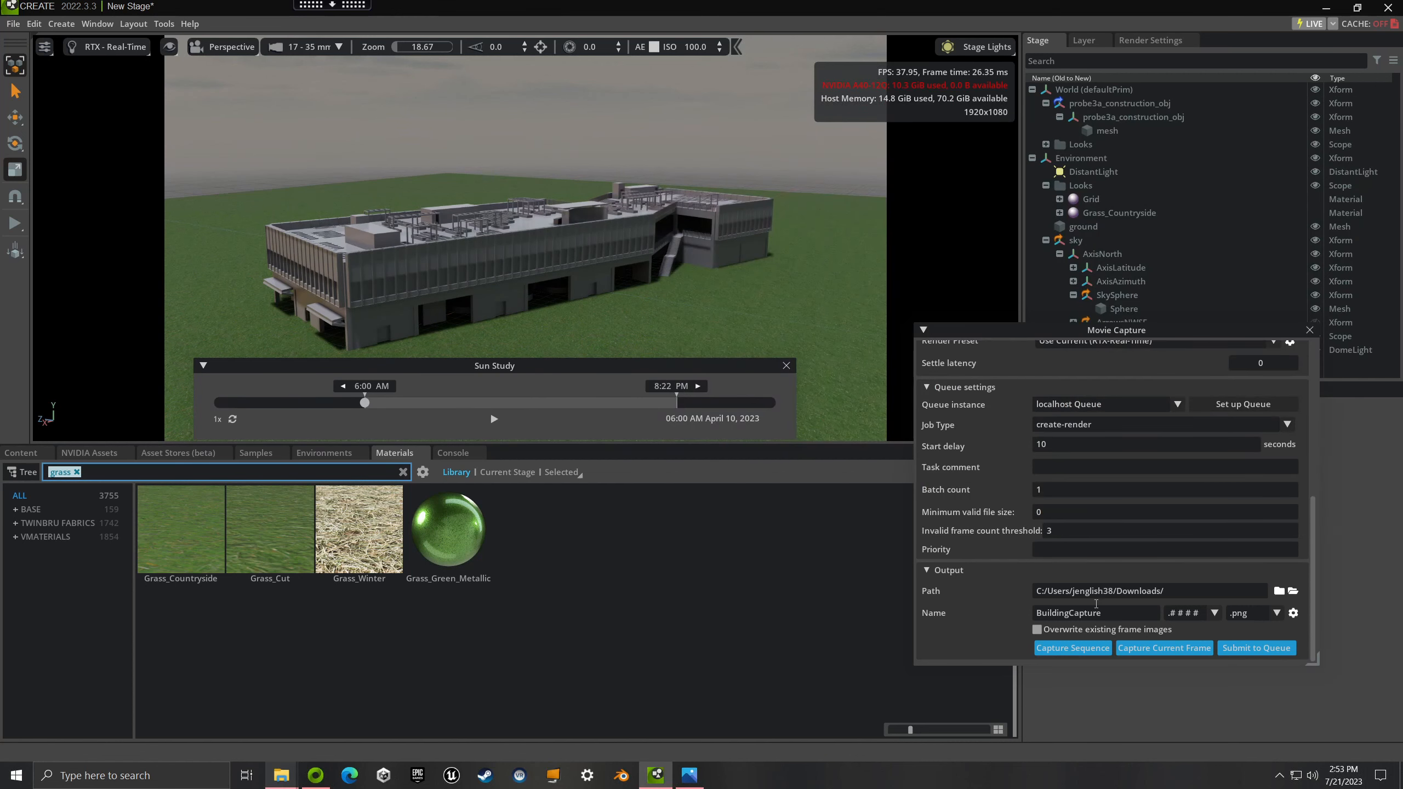
click(1276, 613)
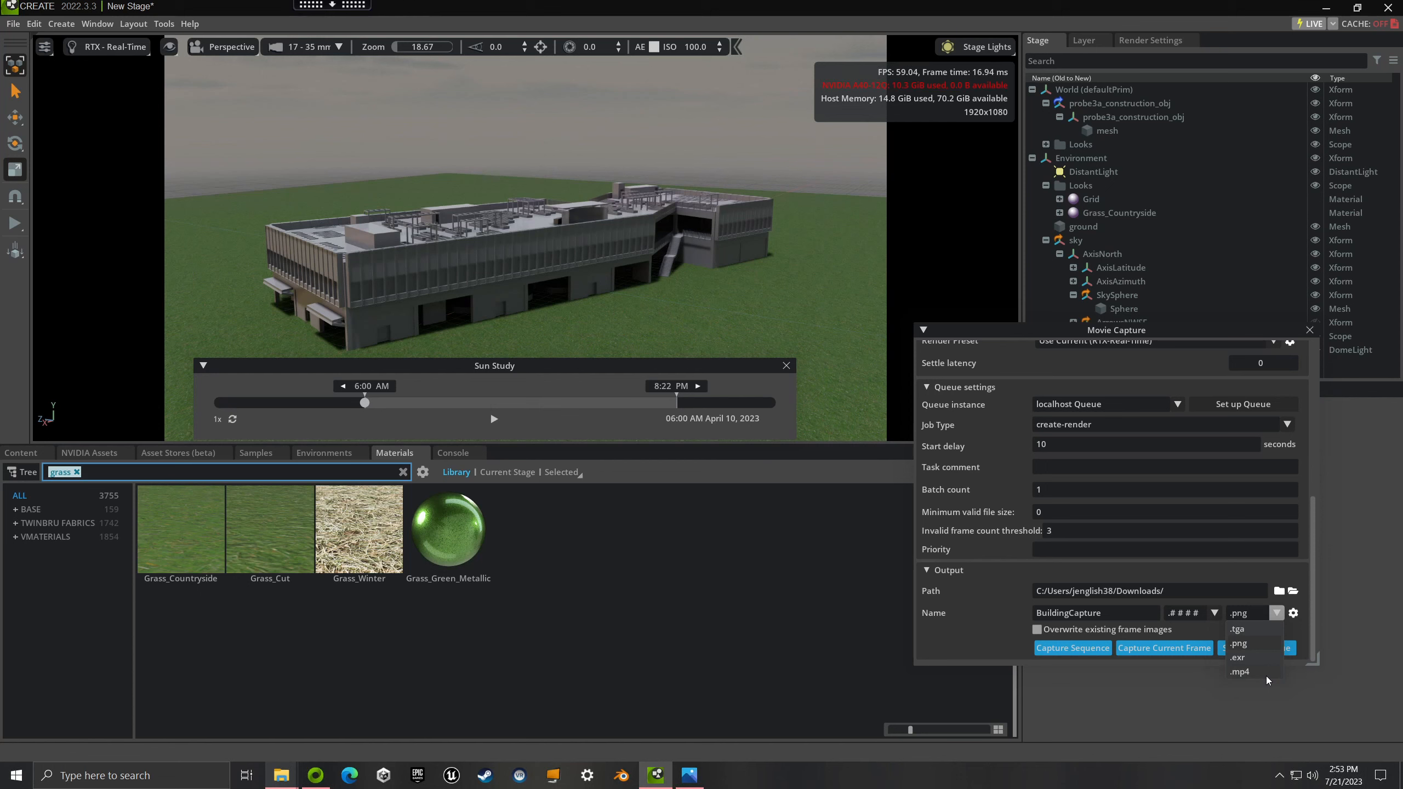
click(967, 647)
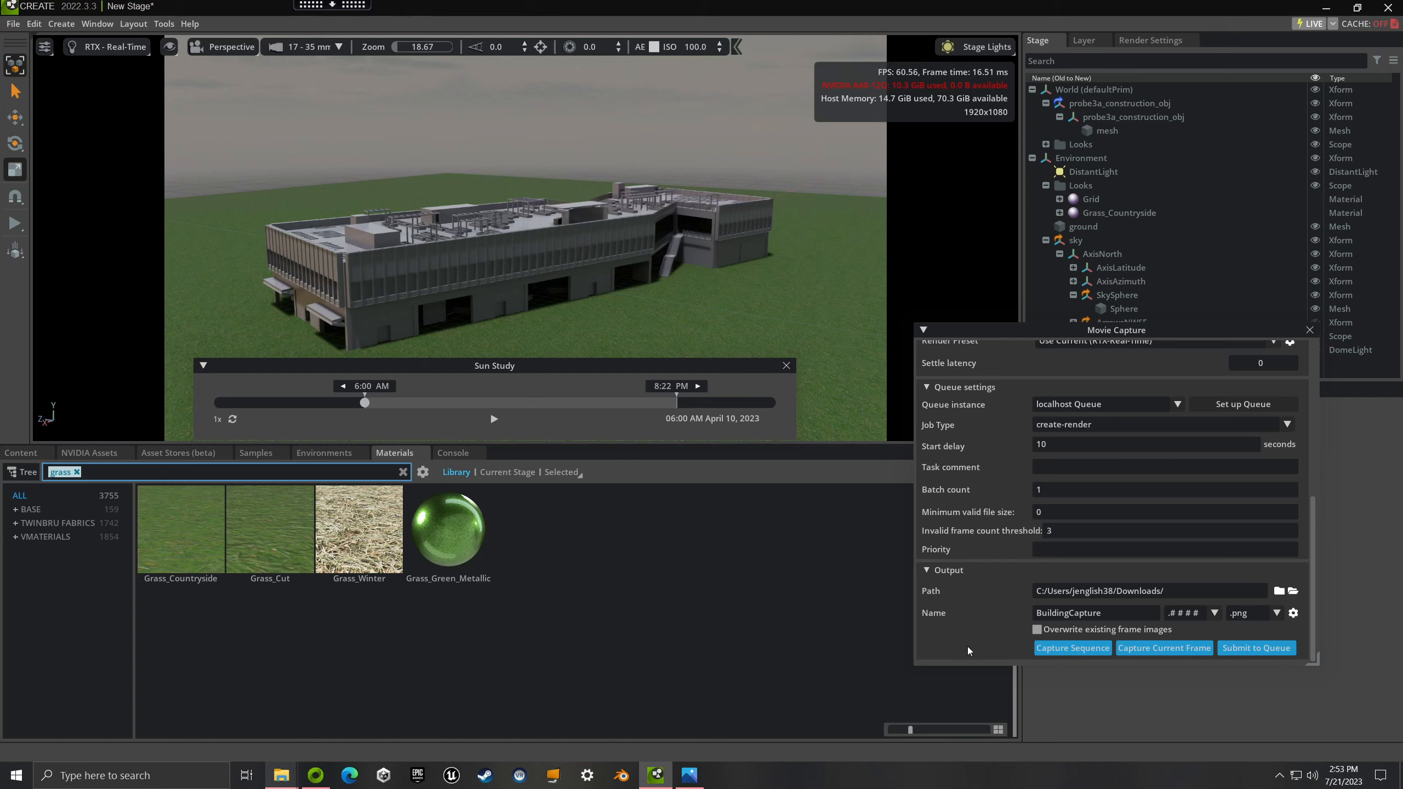
Step: Bring the BuildingCapture_frames folder back up in File Explorer and review the rendered frames from the beginning
mouse_move(281, 775)
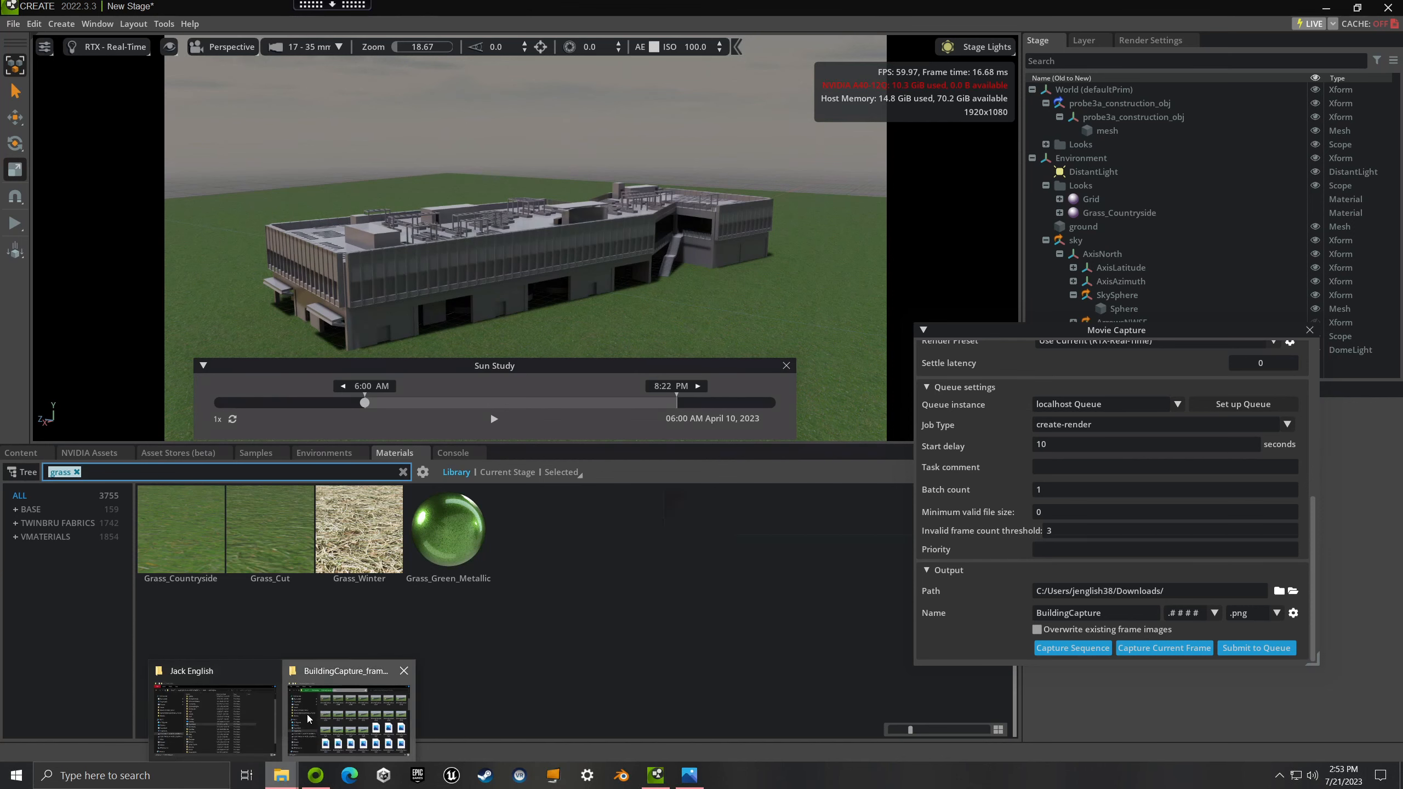
click(349, 713)
scroll(1026, 254, up, 2)
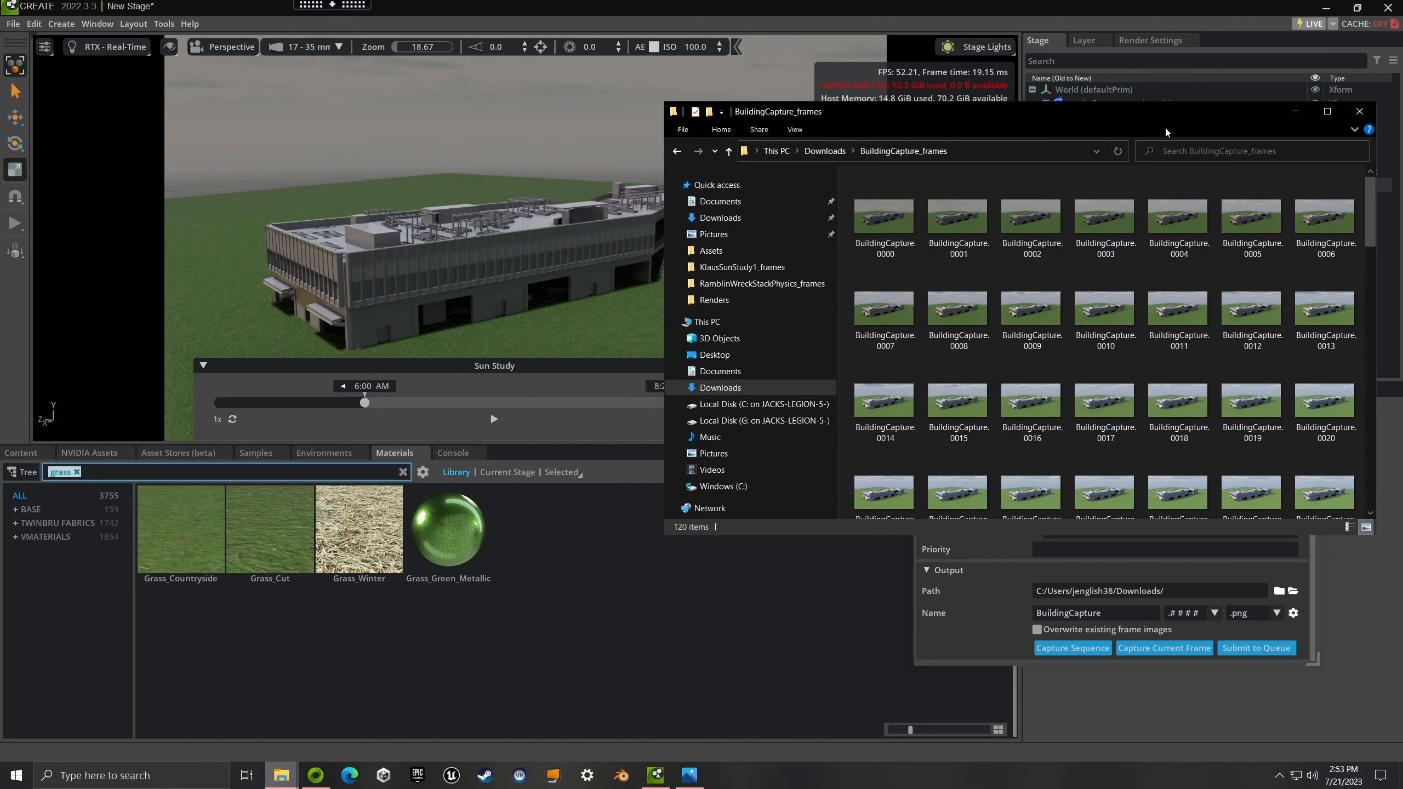
drag(1171, 116, 874, 139)
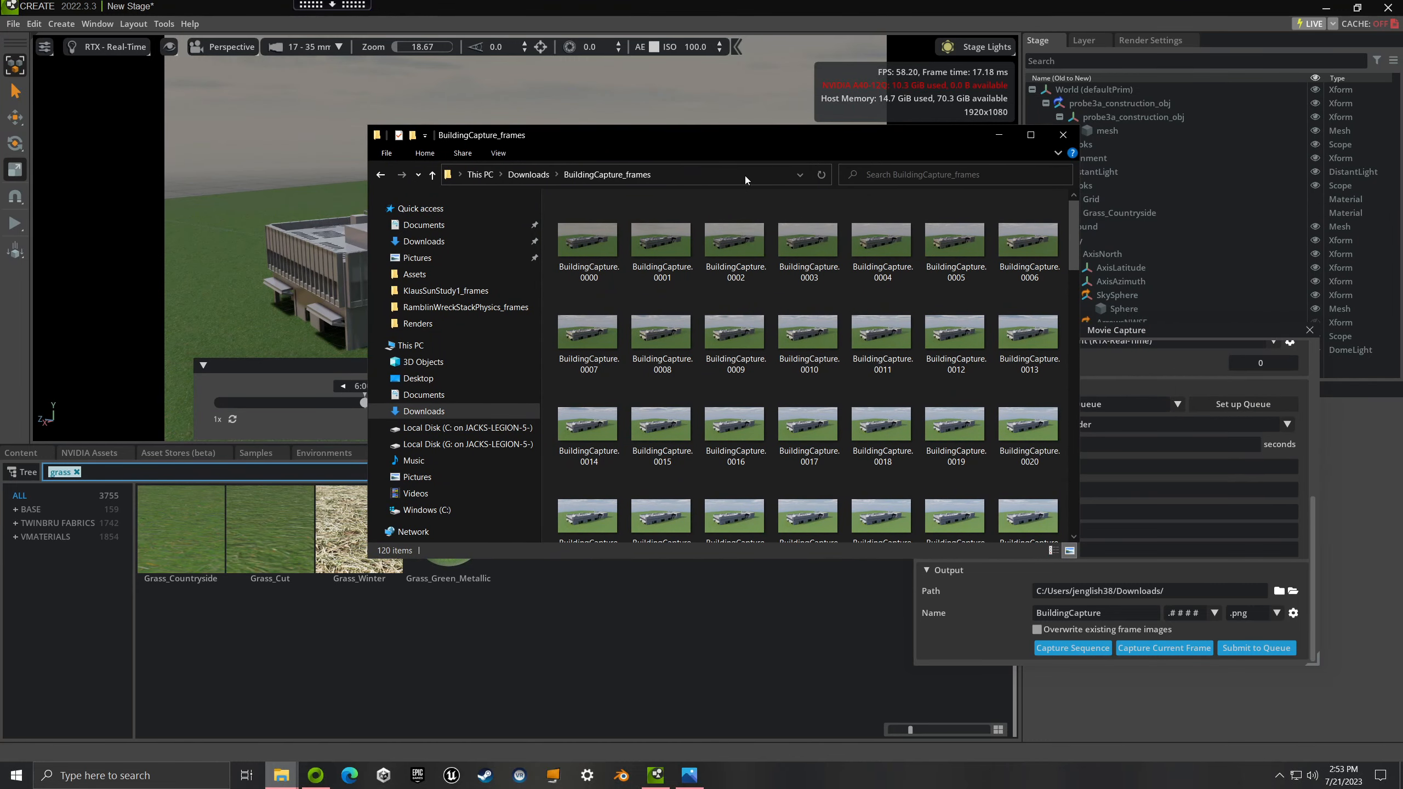
drag(718, 140, 677, 138)
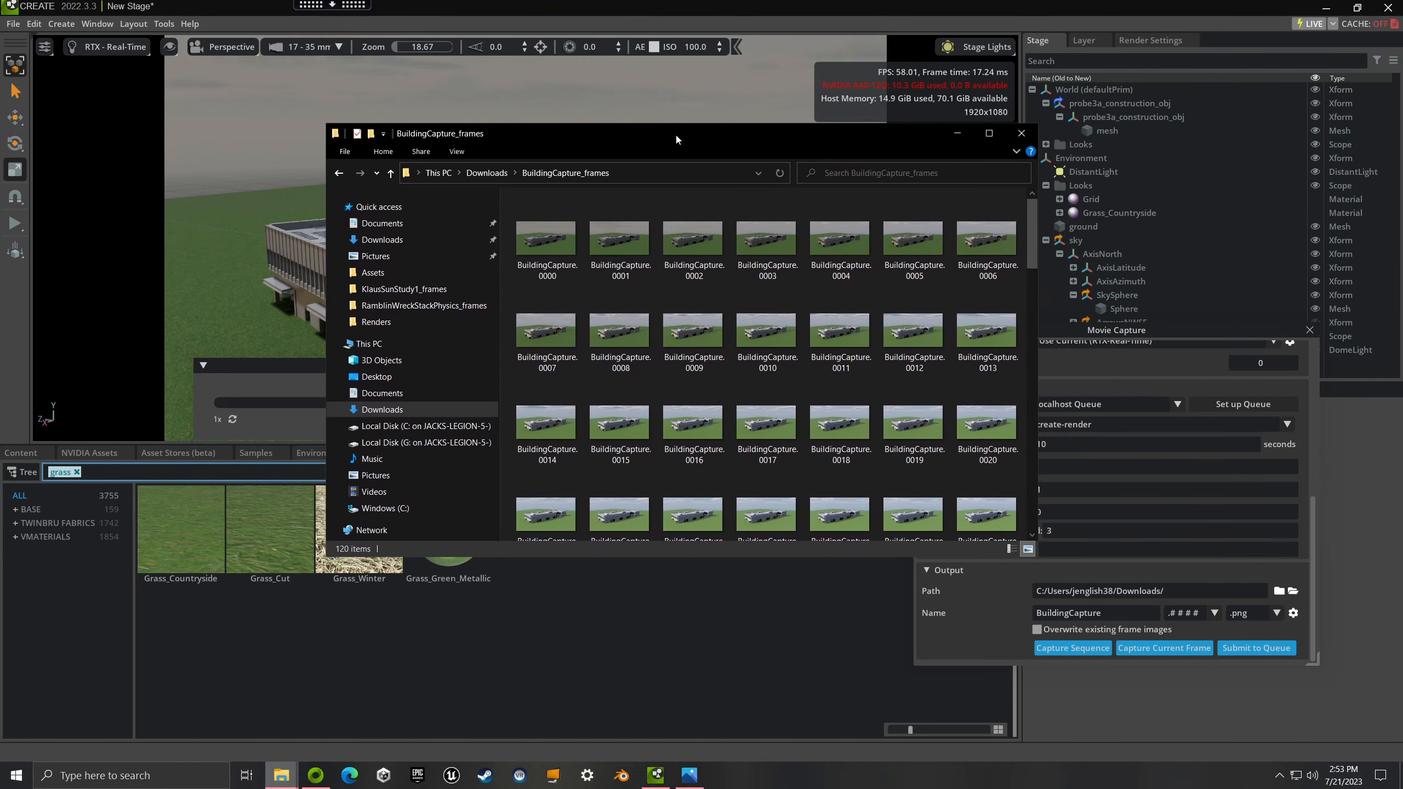
click(964, 604)
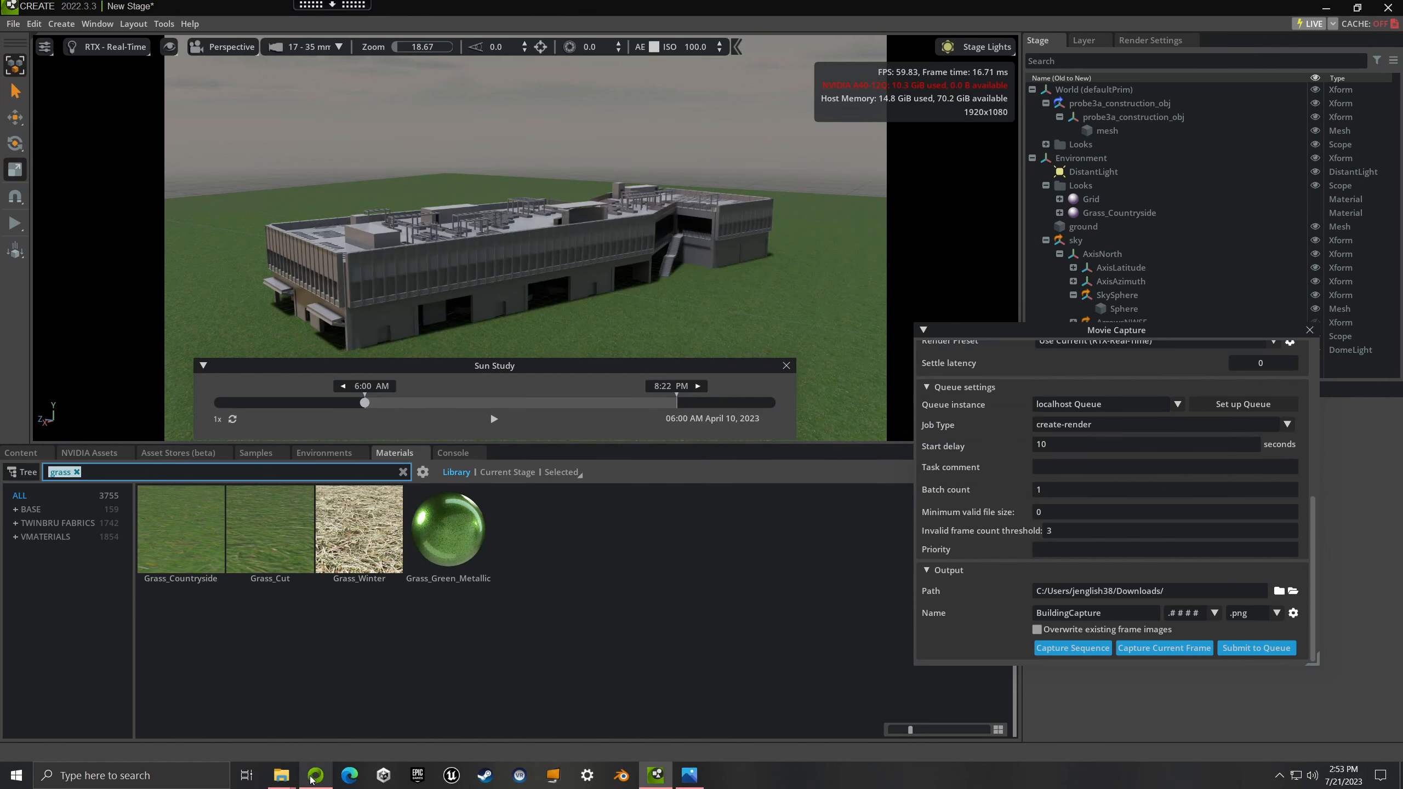
Step: Return from the frames in File Explorer to the Downloads folder and point out the BuildingCapture_frames folder there
mouse_move(281, 776)
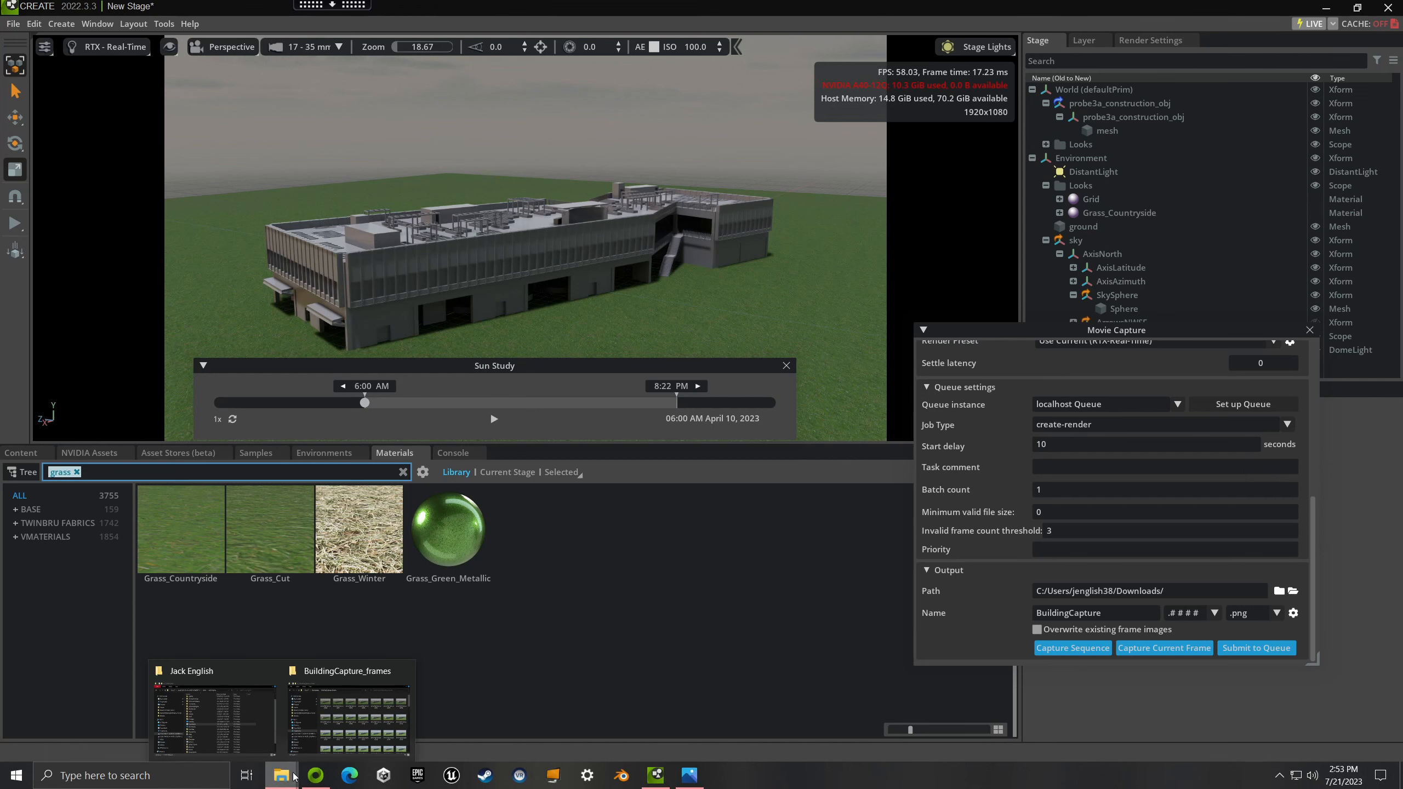
click(338, 702)
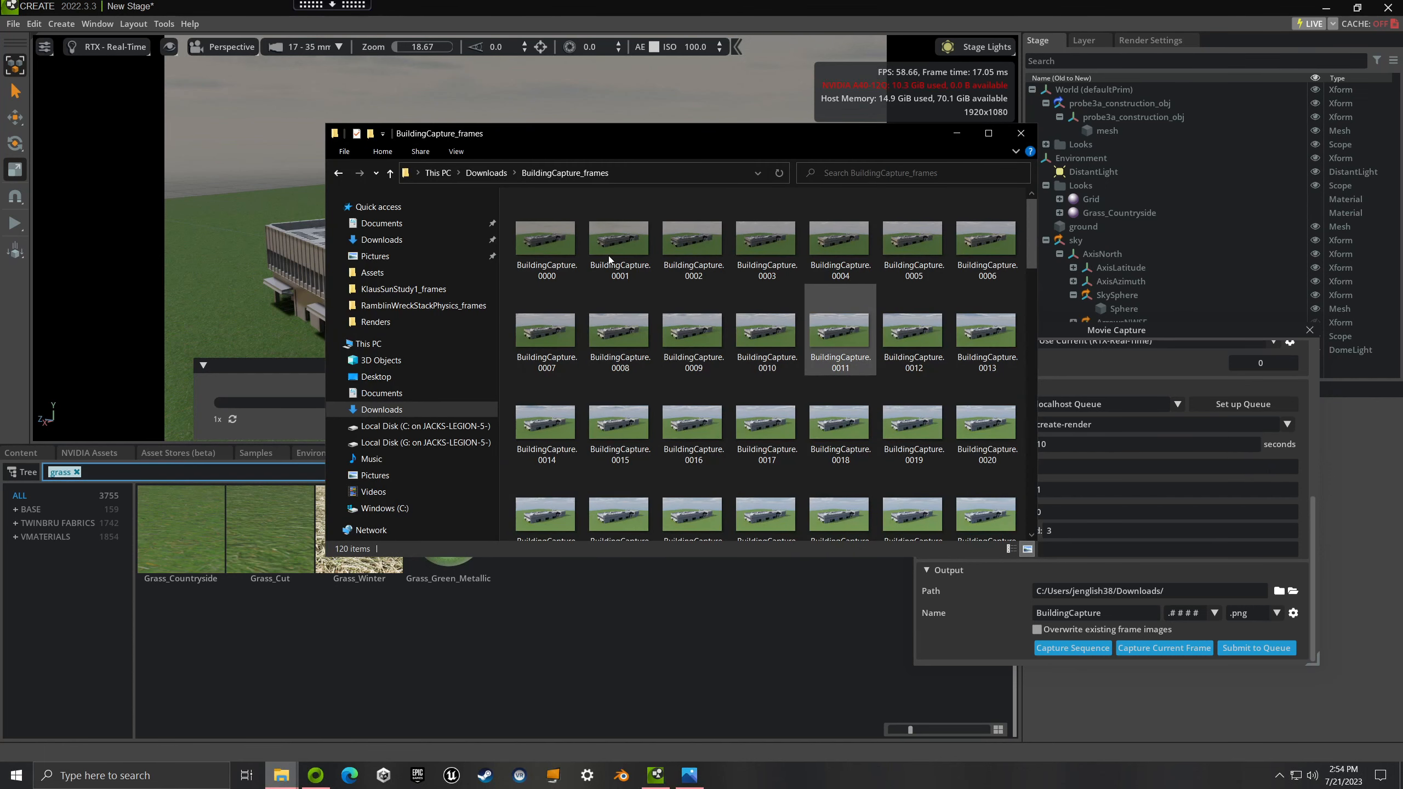
click(339, 173)
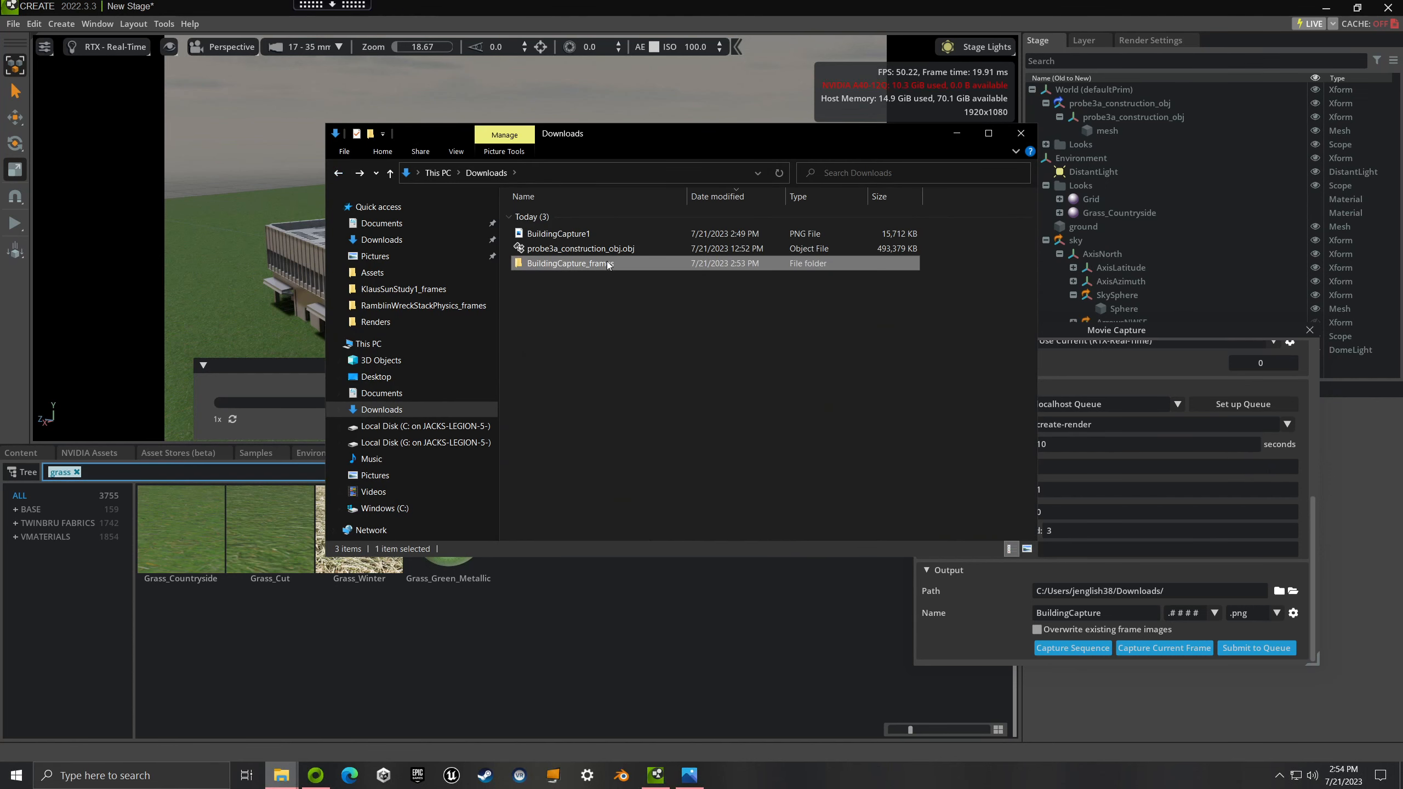
click(566, 277)
click(624, 262)
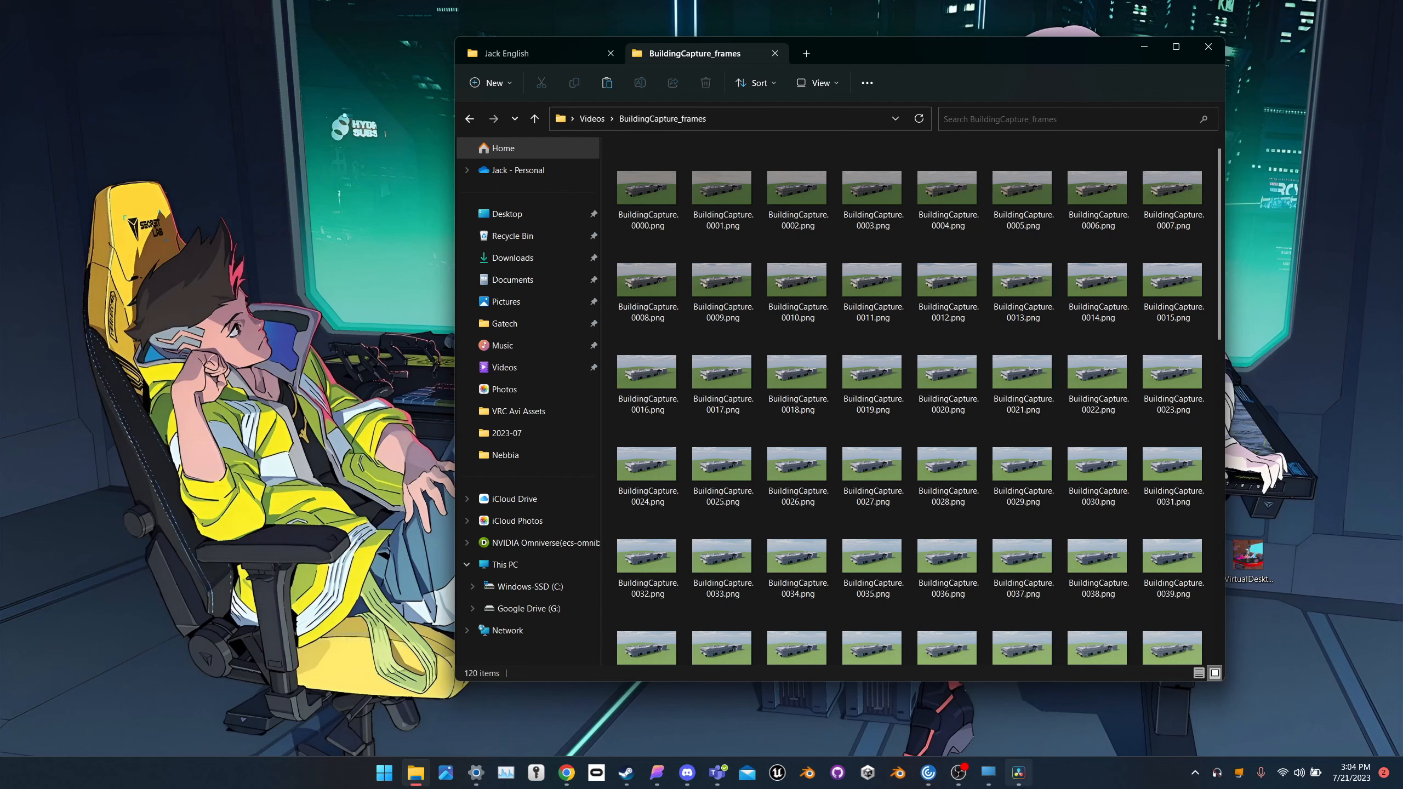
Step: Switch to DaVinci Resolve and add the BuildingCapture_frames folder from File Explorer to its media storage
mouse_move(1018, 772)
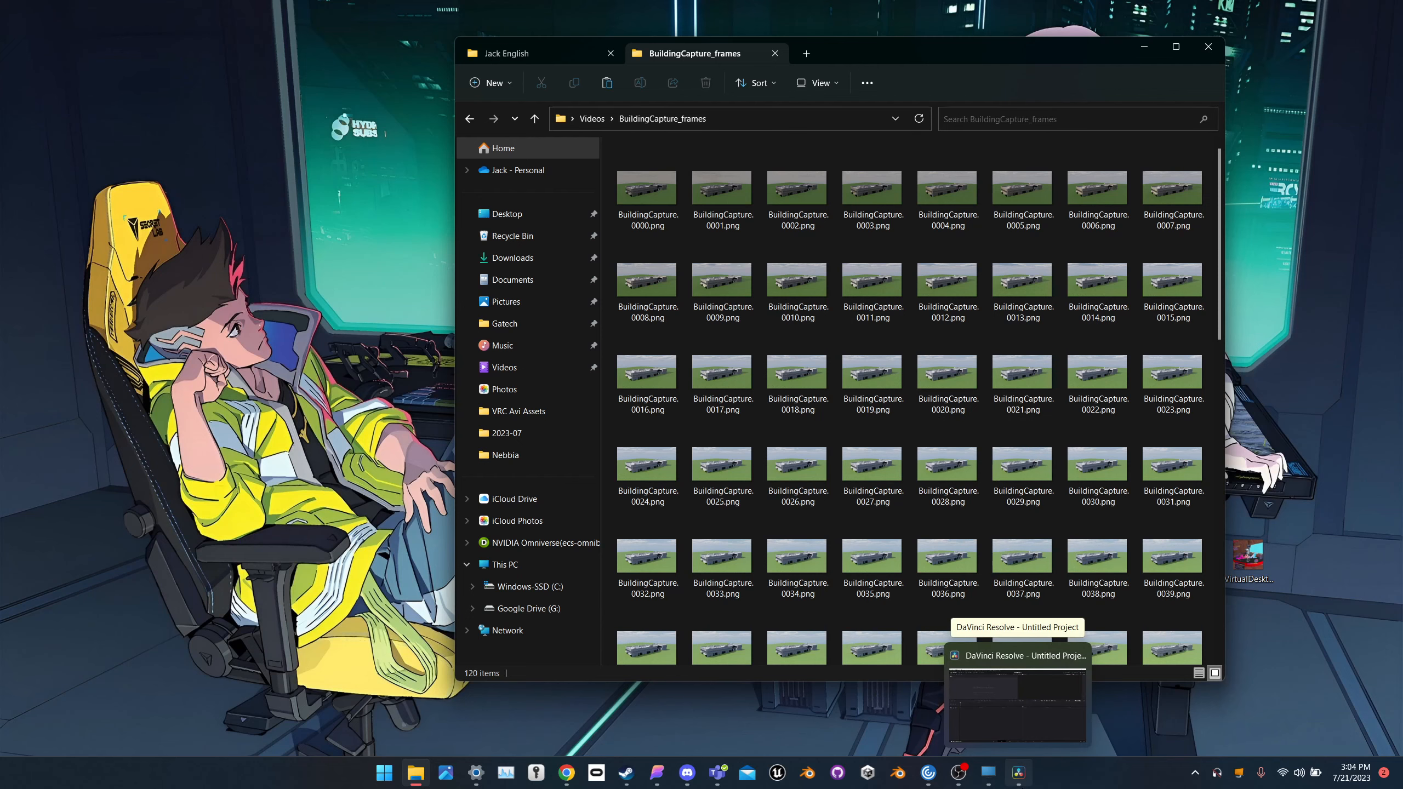
click(1018, 772)
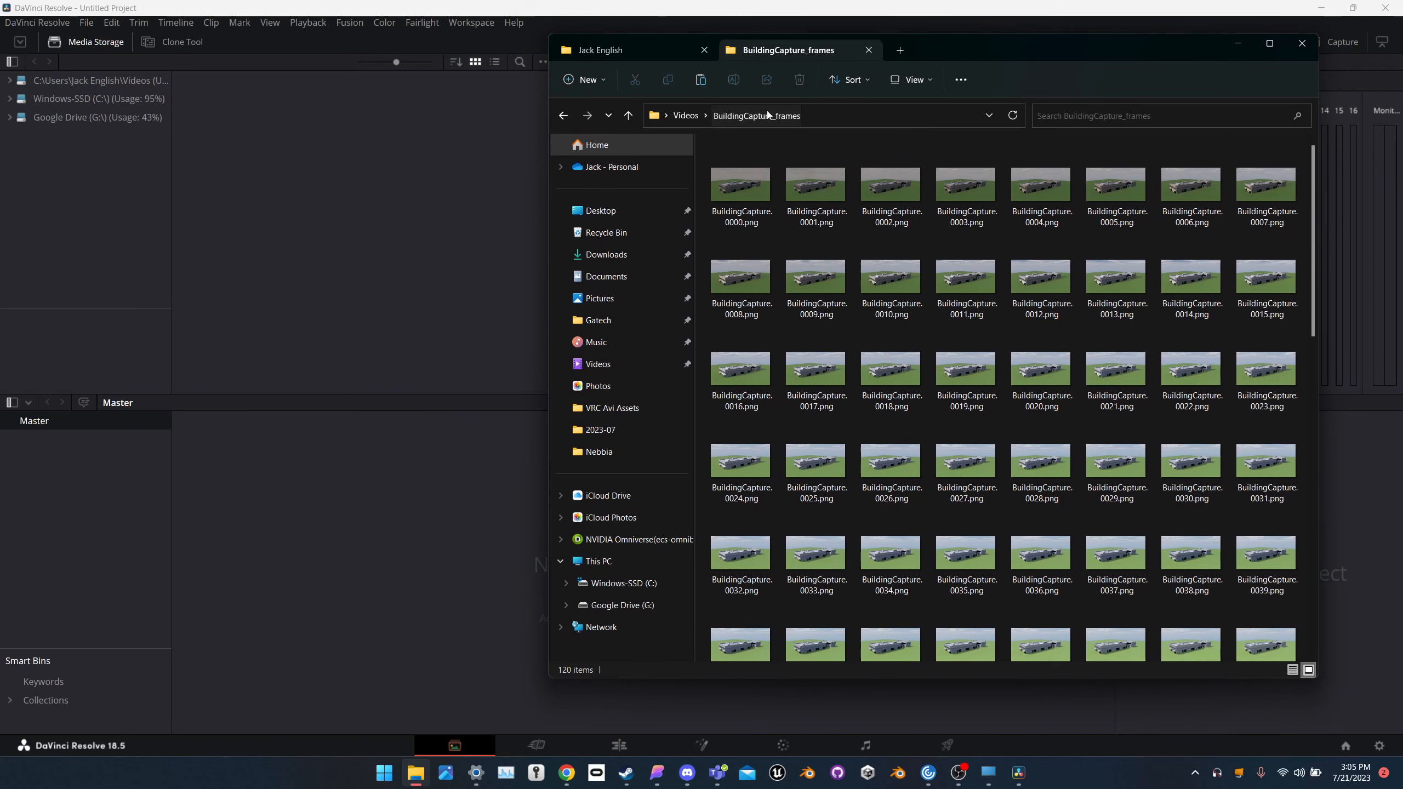
drag(768, 113, 399, 217)
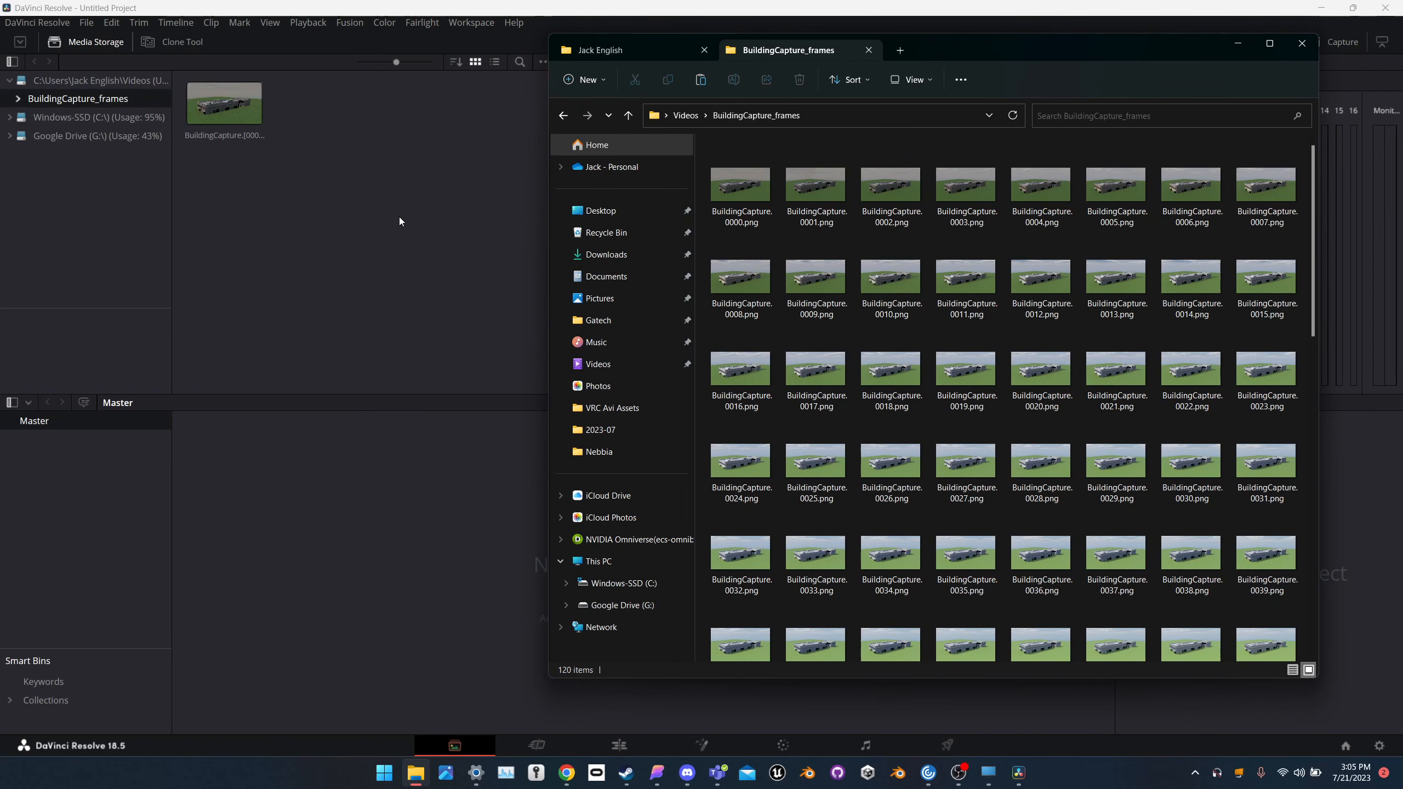
click(374, 252)
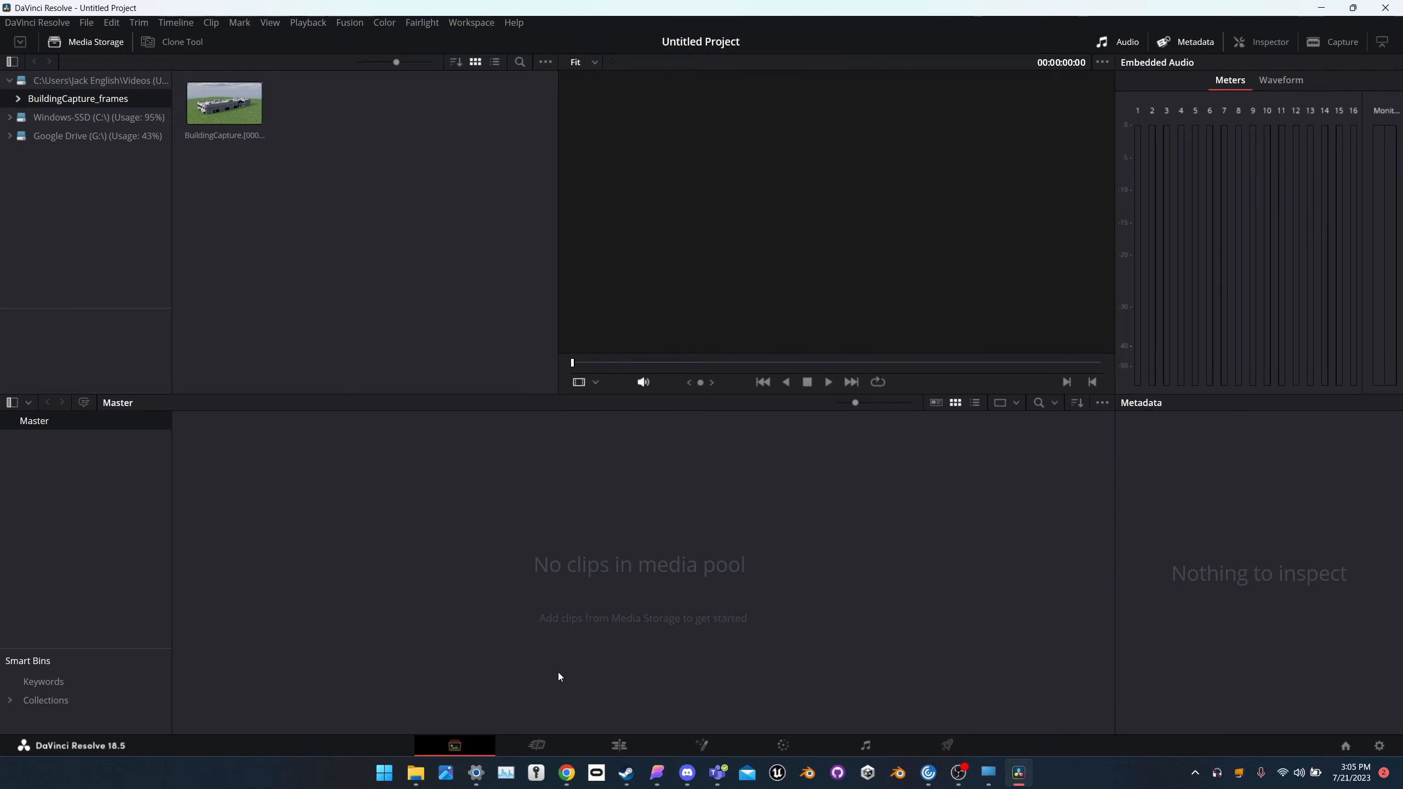
Step: Add the BuildingCapture image sequence to the media pool and place it on a new timeline on the Cut page
click(553, 741)
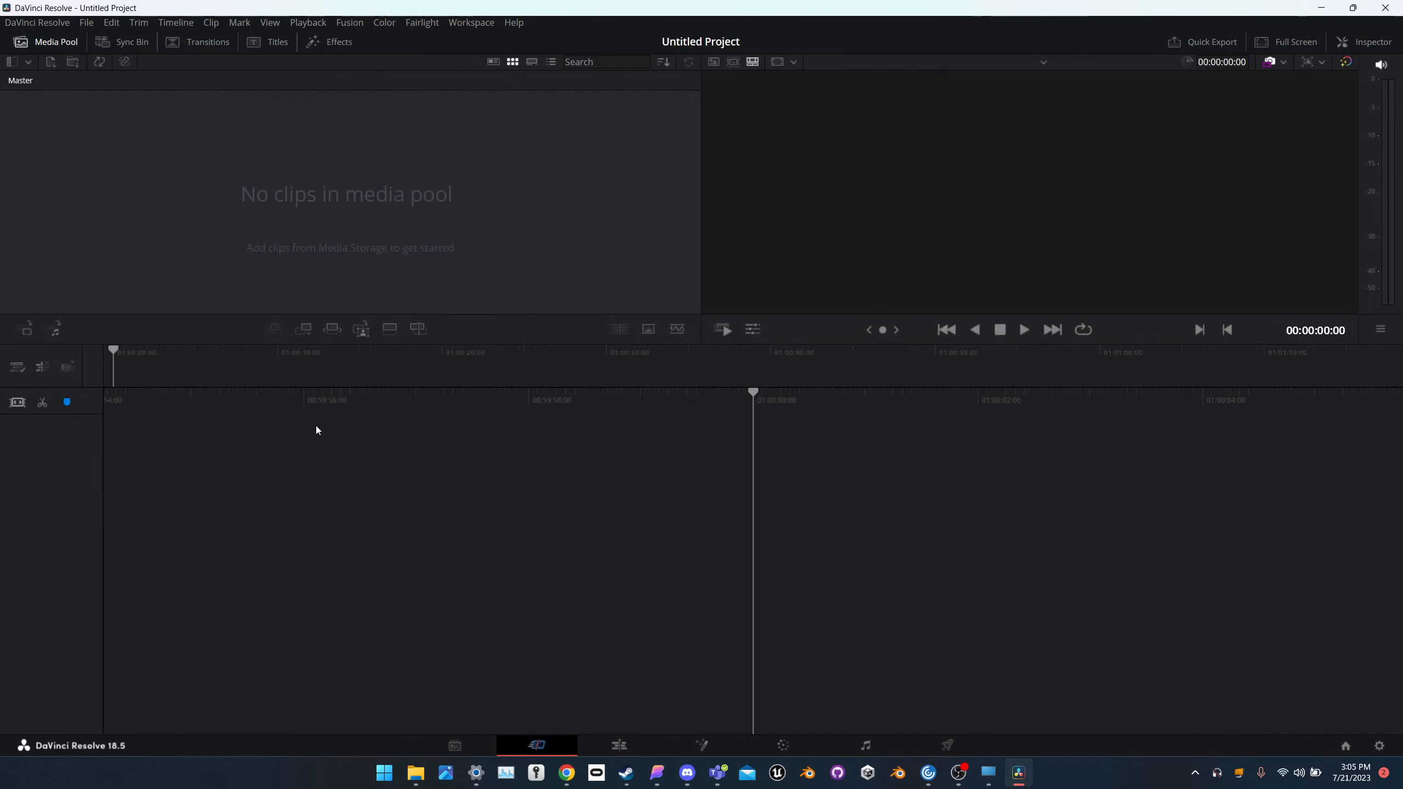
click(456, 740)
drag(229, 114, 326, 488)
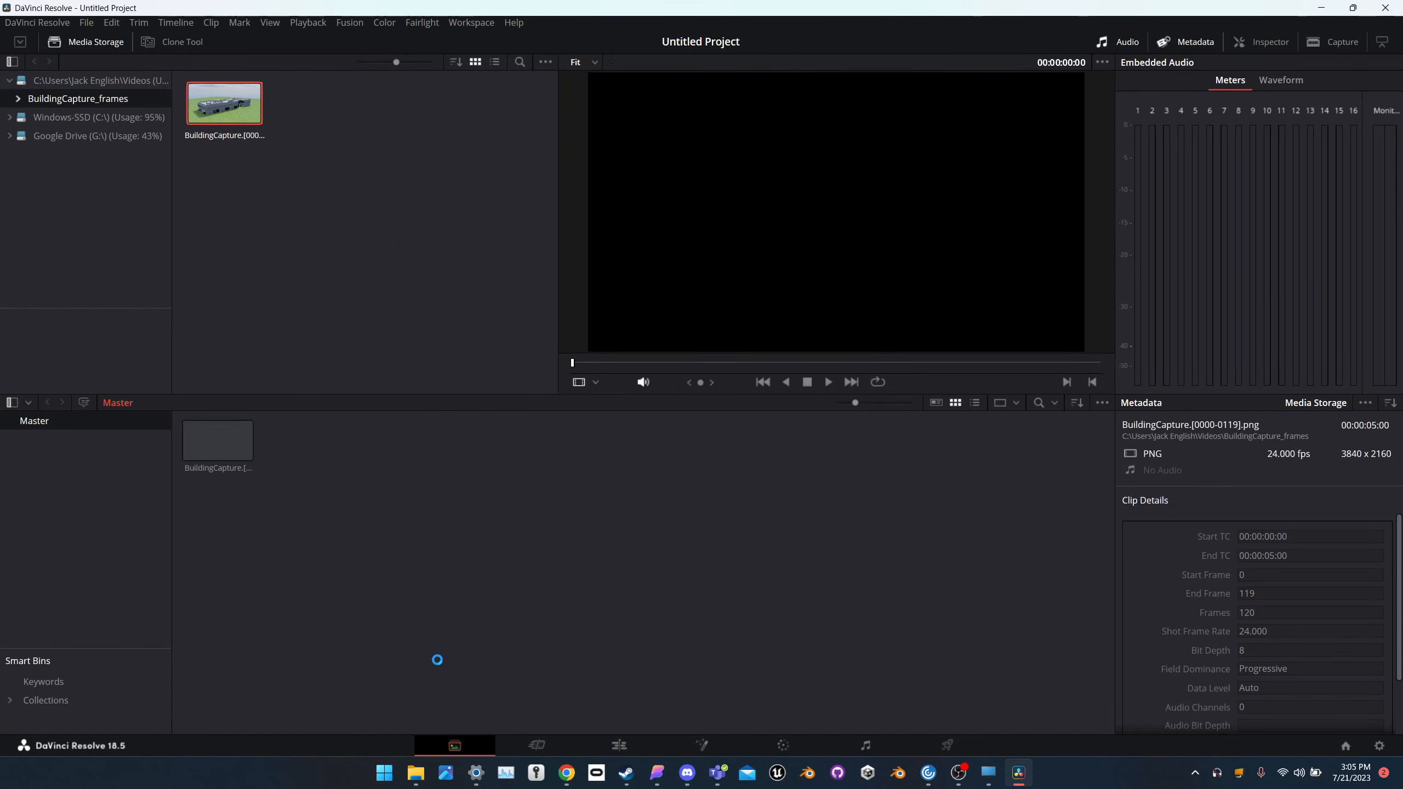
click(554, 752)
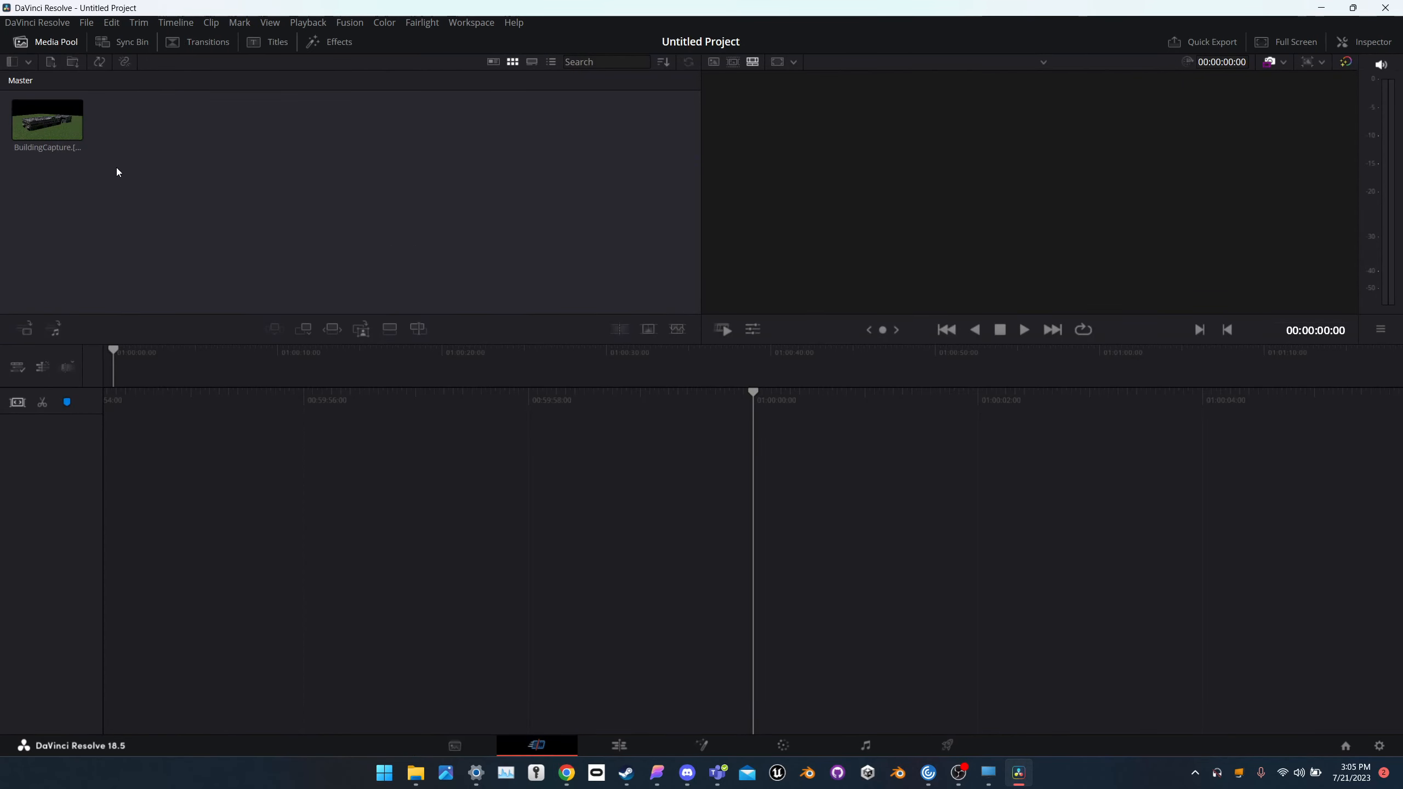
drag(71, 127, 124, 390)
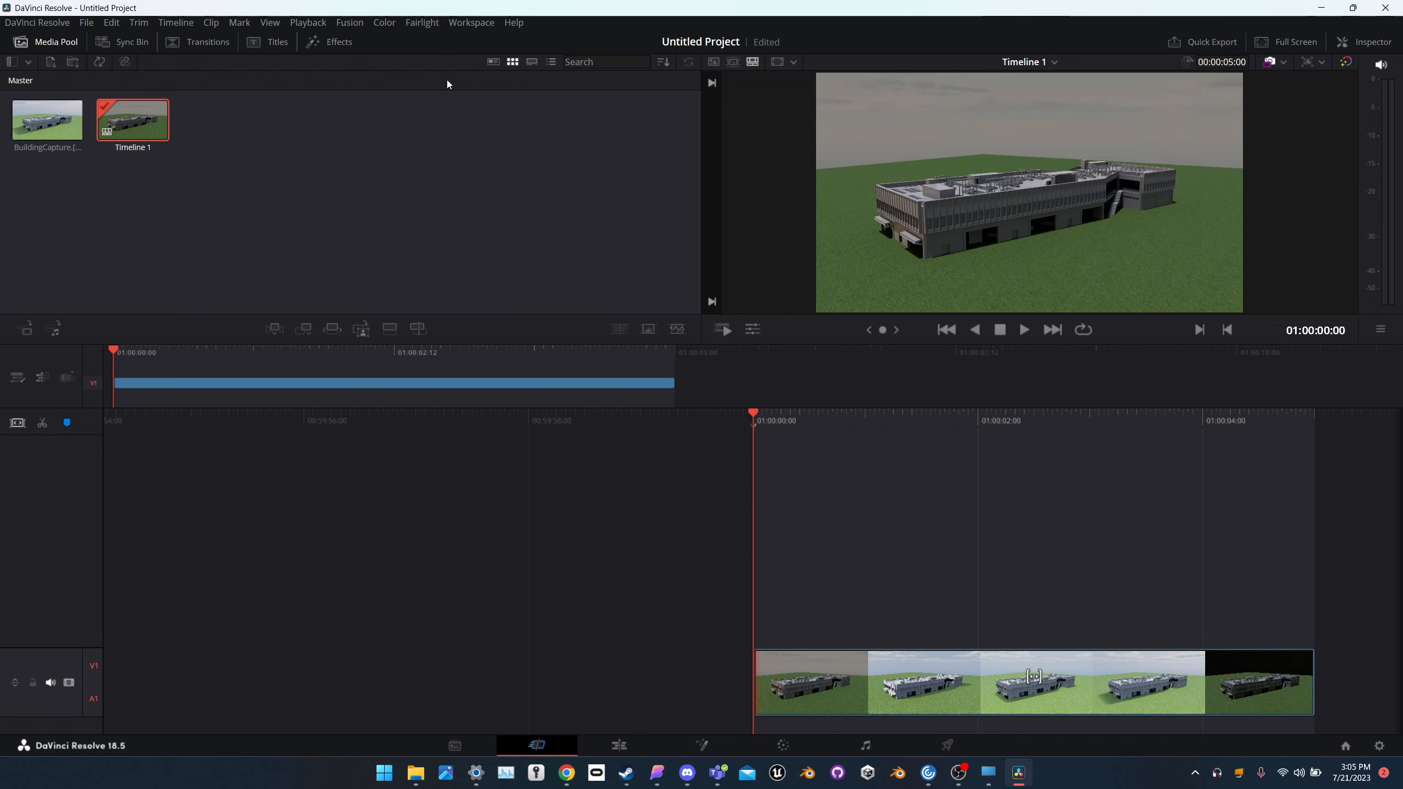
Step: Set the project's timeline resolution to 3840 x 2160 Ultra HD and save the project settings
click(88, 23)
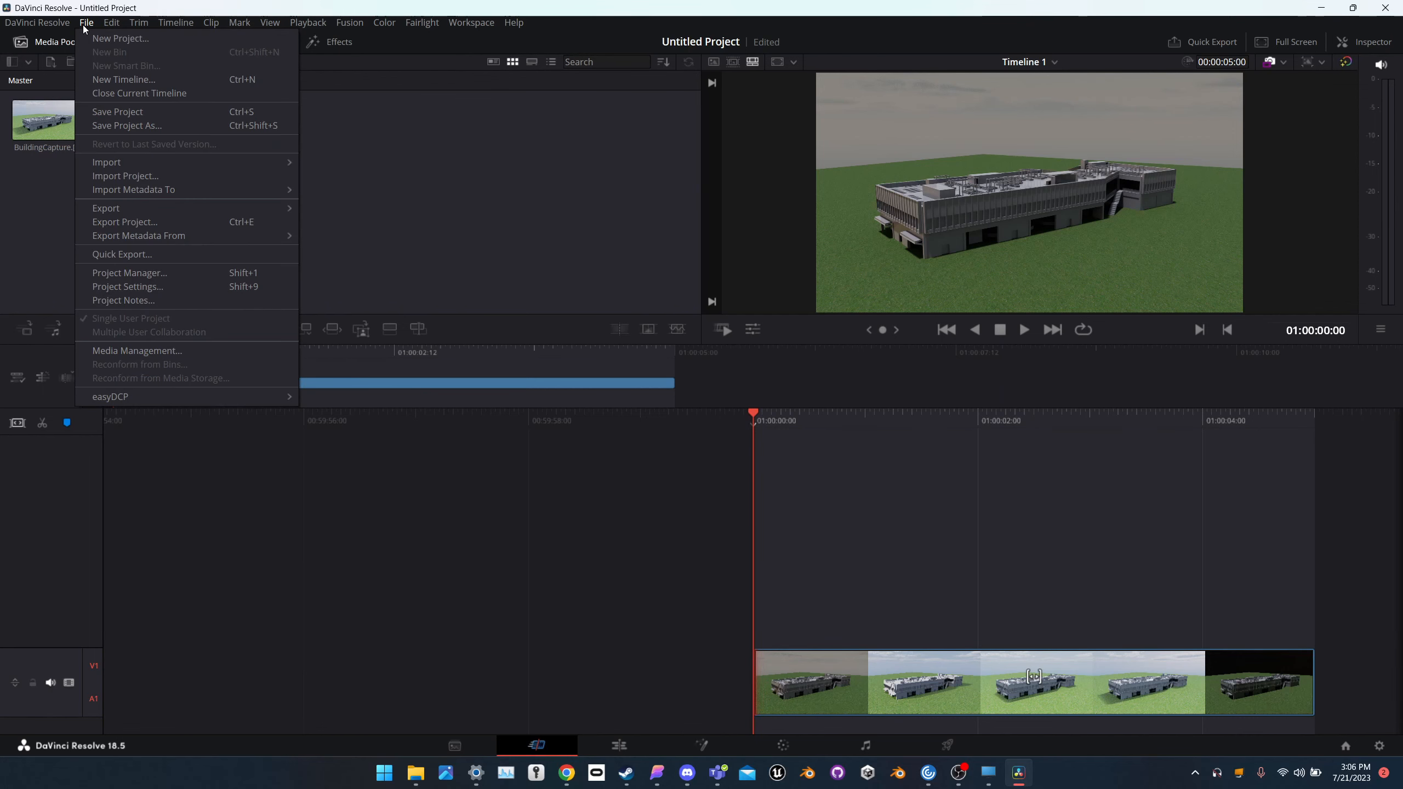
click(119, 288)
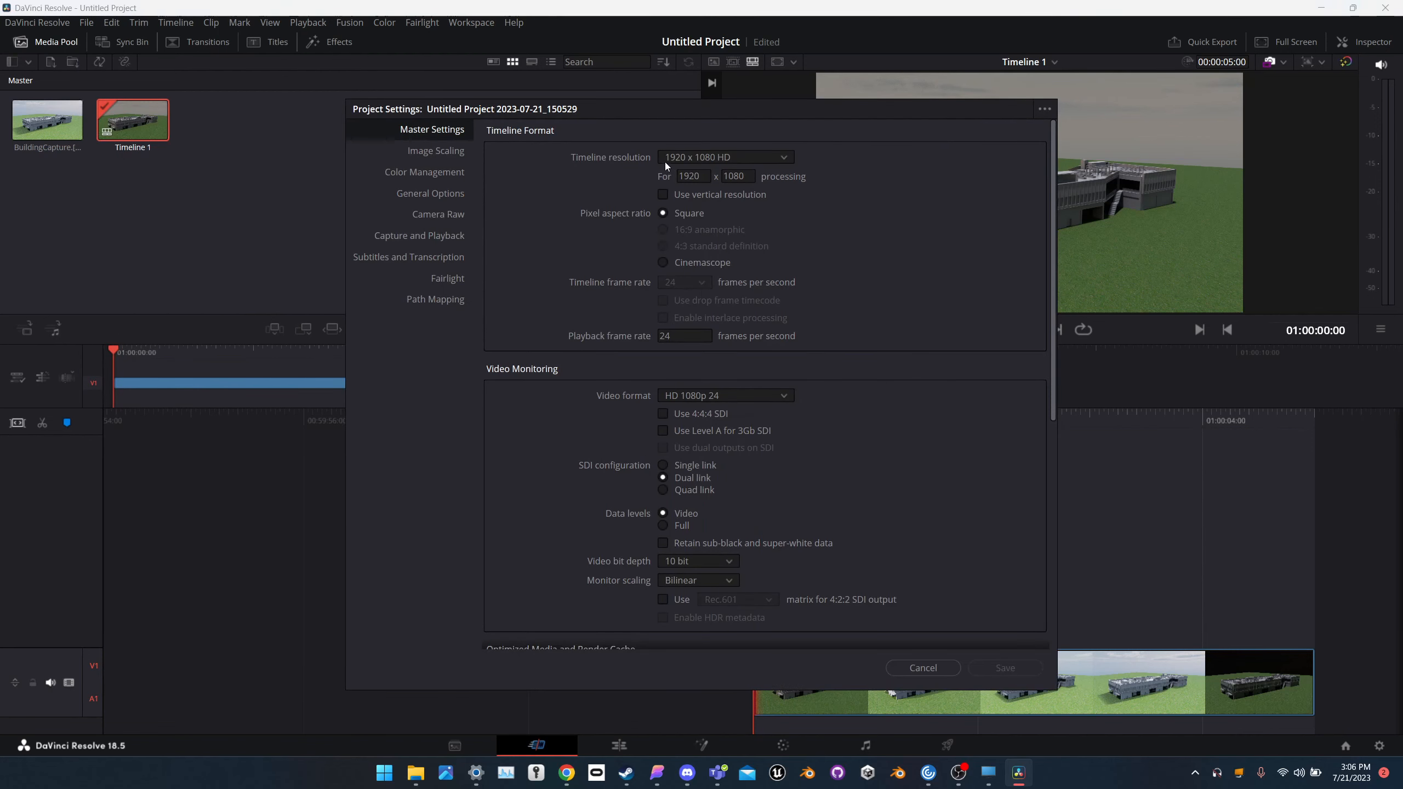
click(787, 155)
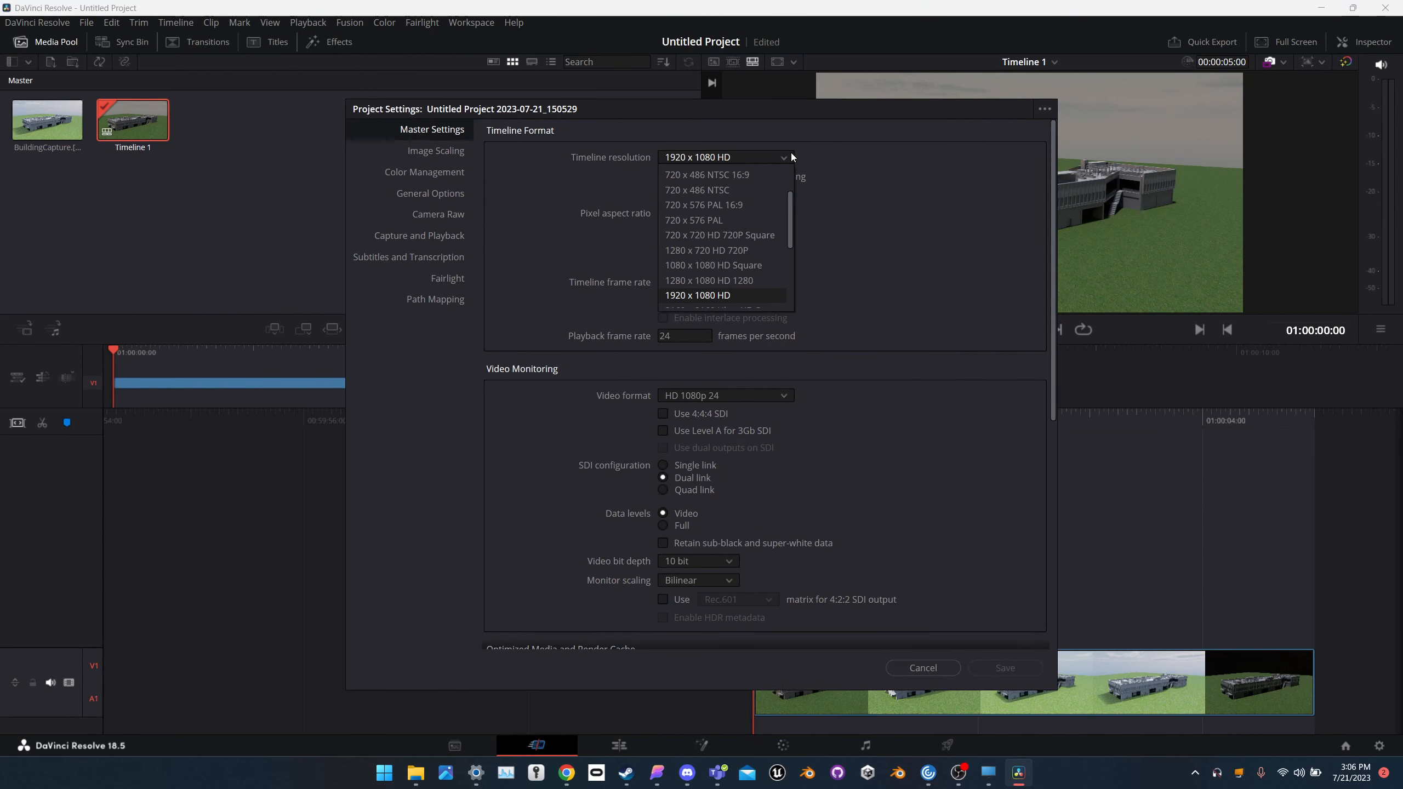
scroll(747, 257, down, 3)
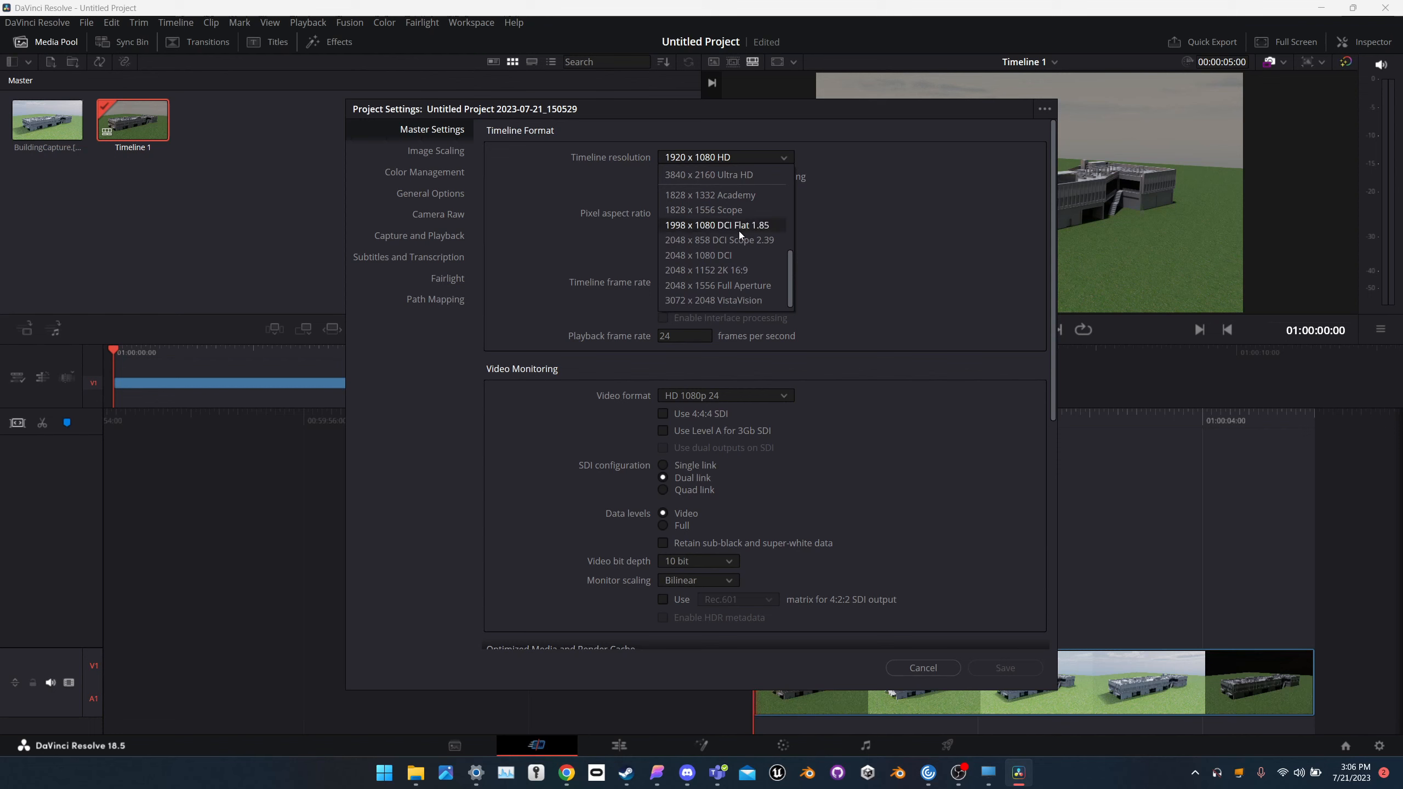
scroll(738, 231, up, 3)
click(717, 225)
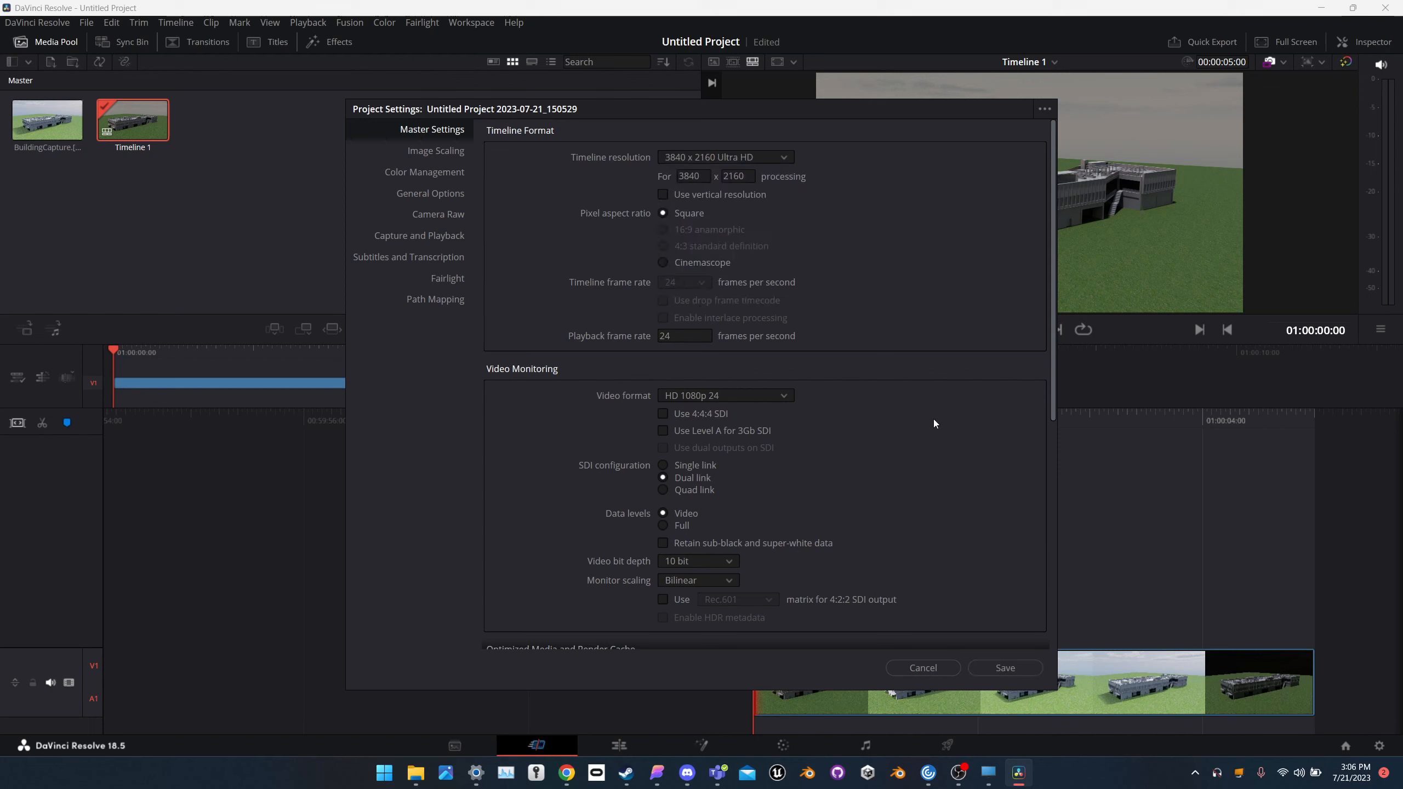
click(1005, 667)
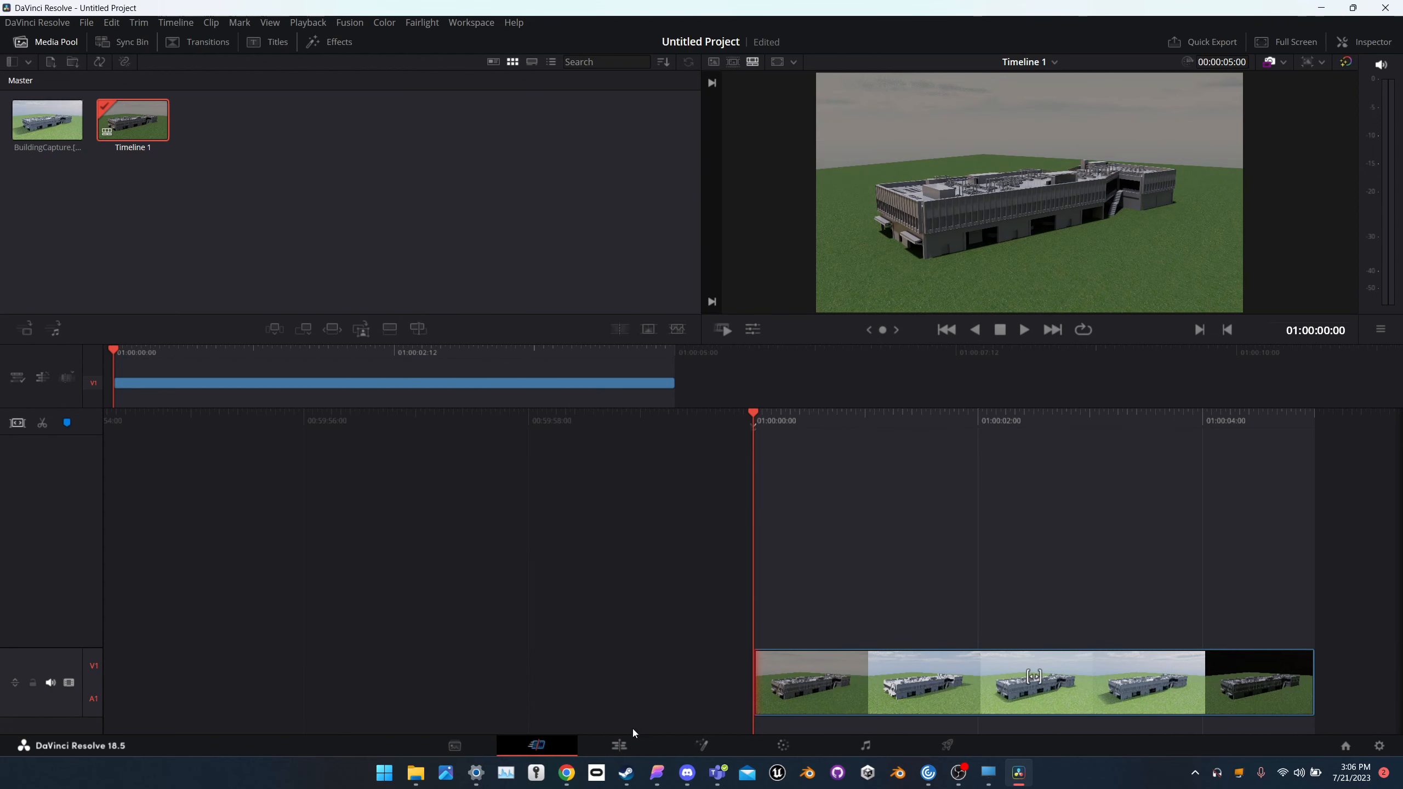
Step: Switch to the Edit page for the building timeline
click(607, 742)
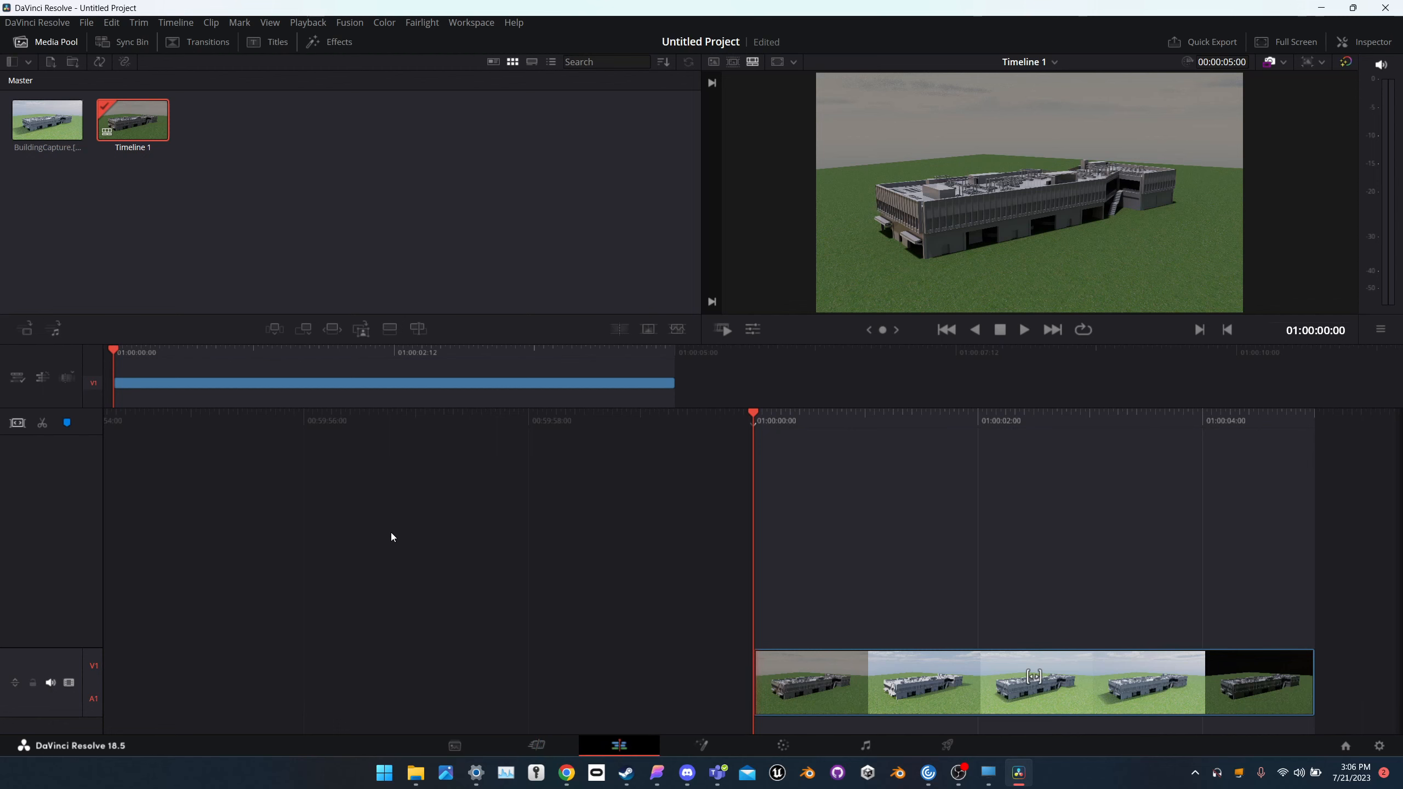